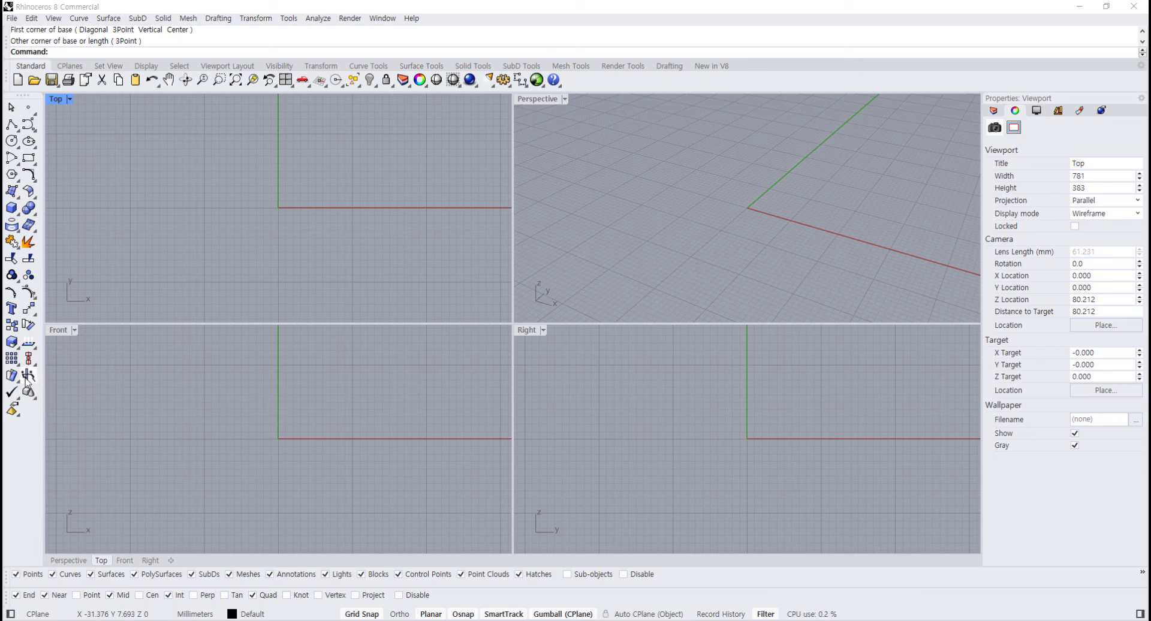
Display the PushPull tool group as a floating palette over the workspace
left_click(25, 376)
left_click_drag(65, 387, 109, 371)
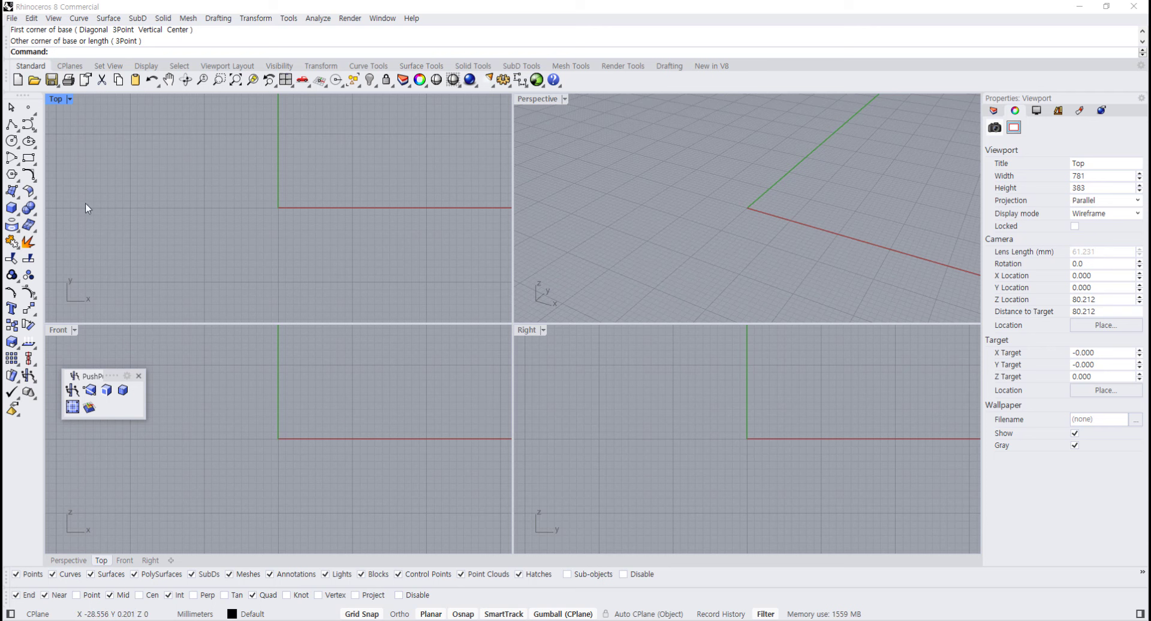
left_click(11, 210)
scroll(275, 226, "down", 2)
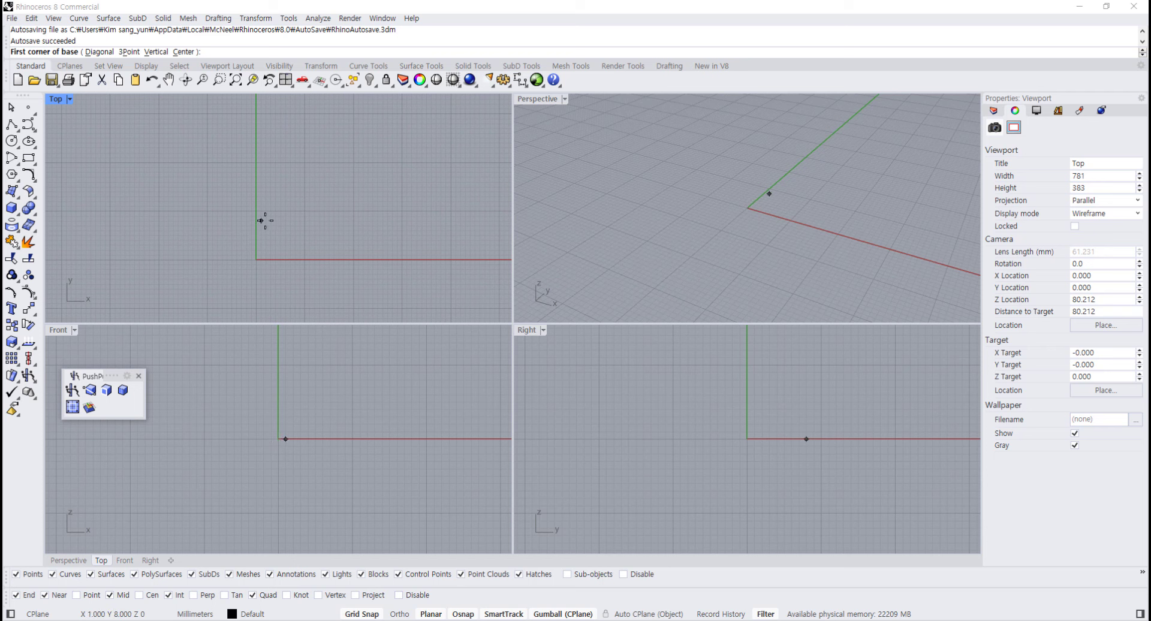
key("Escape")
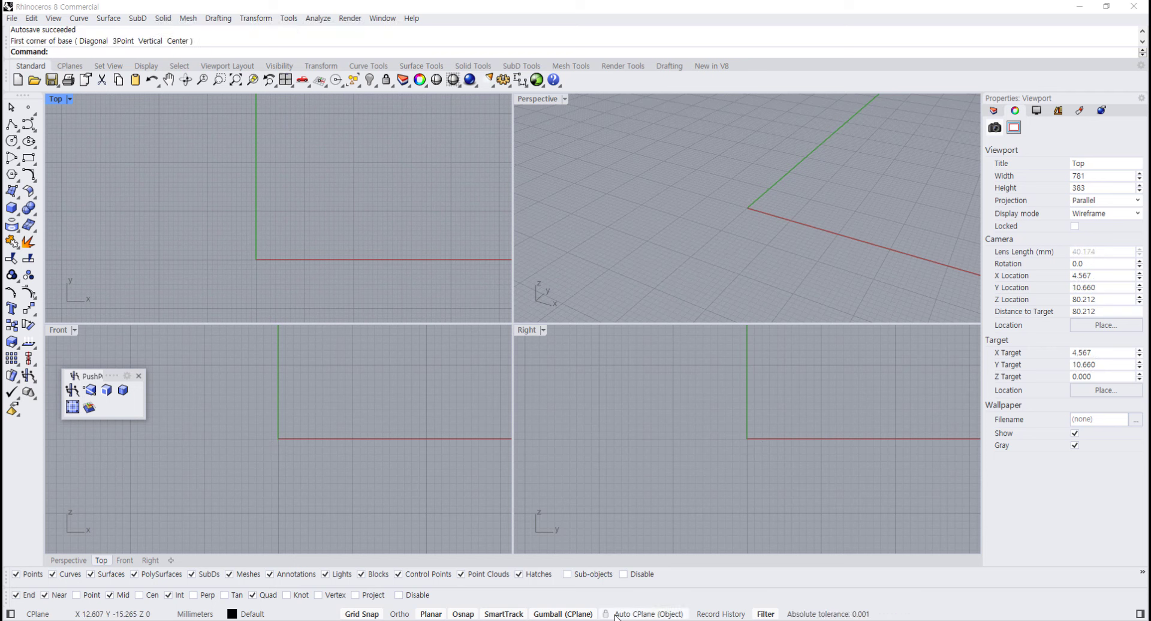
Enable automatic construction plane alignment to selected objects
left_click(636, 614)
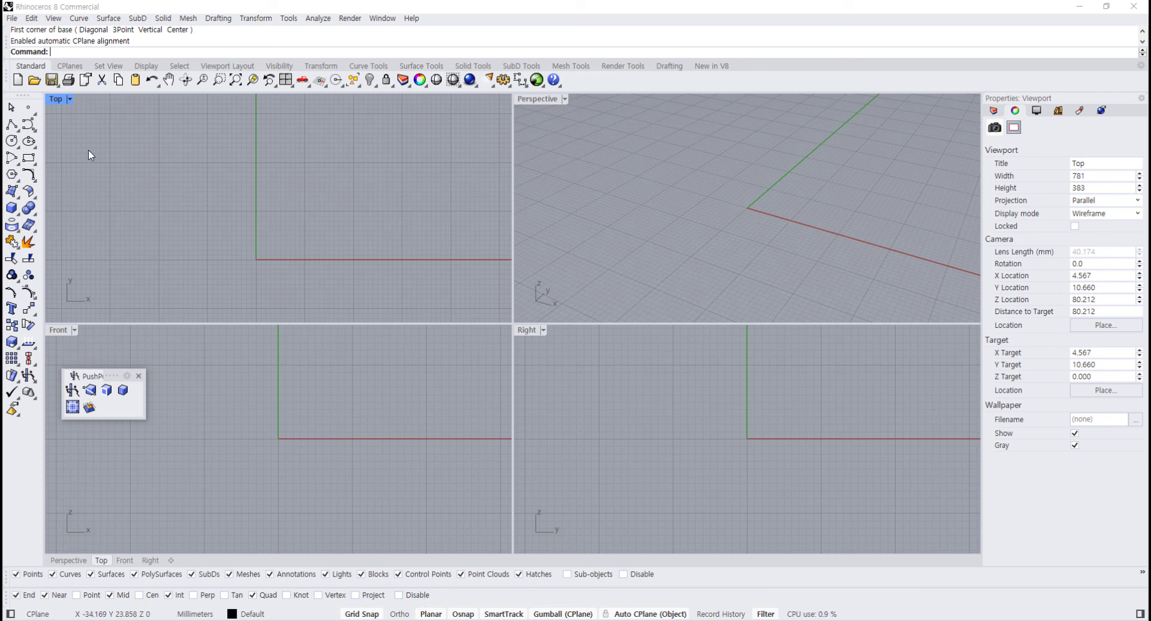
left_click(12, 208)
scroll(230, 245, "down", 3)
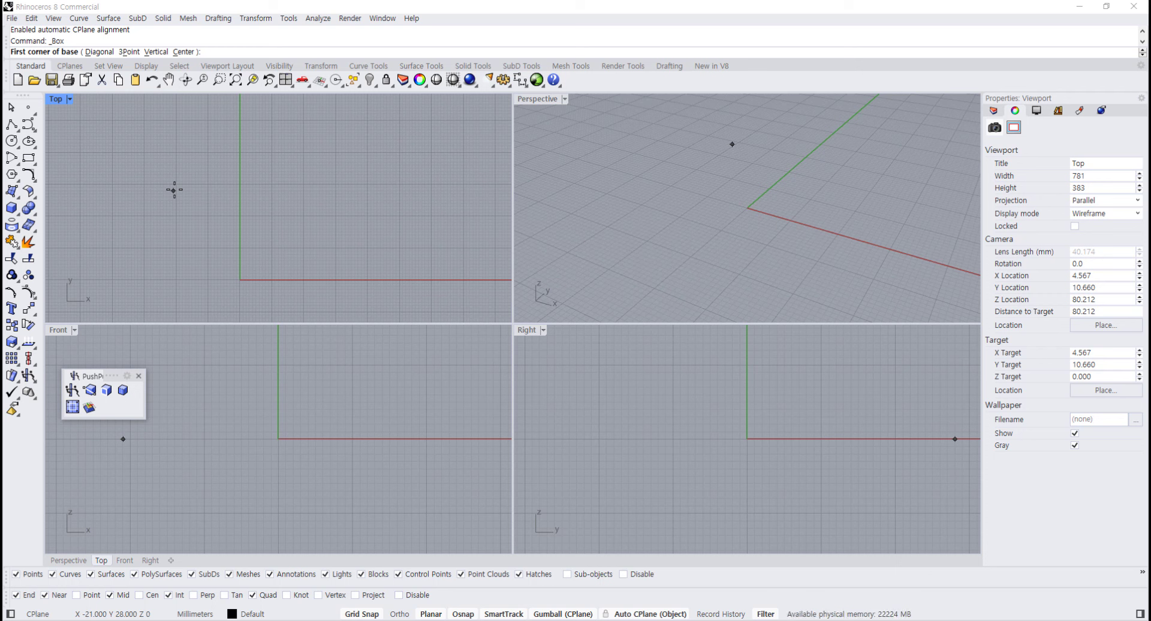
key("Escape")
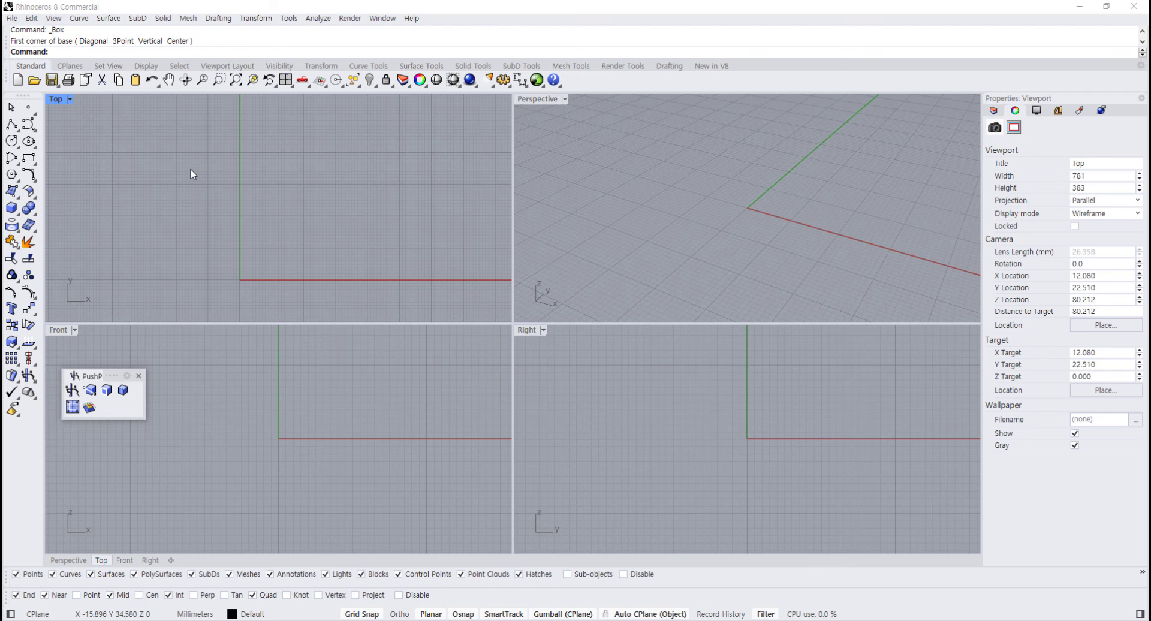
Review the document's grid and model unit settings in the options, and close them
left_click(503, 84)
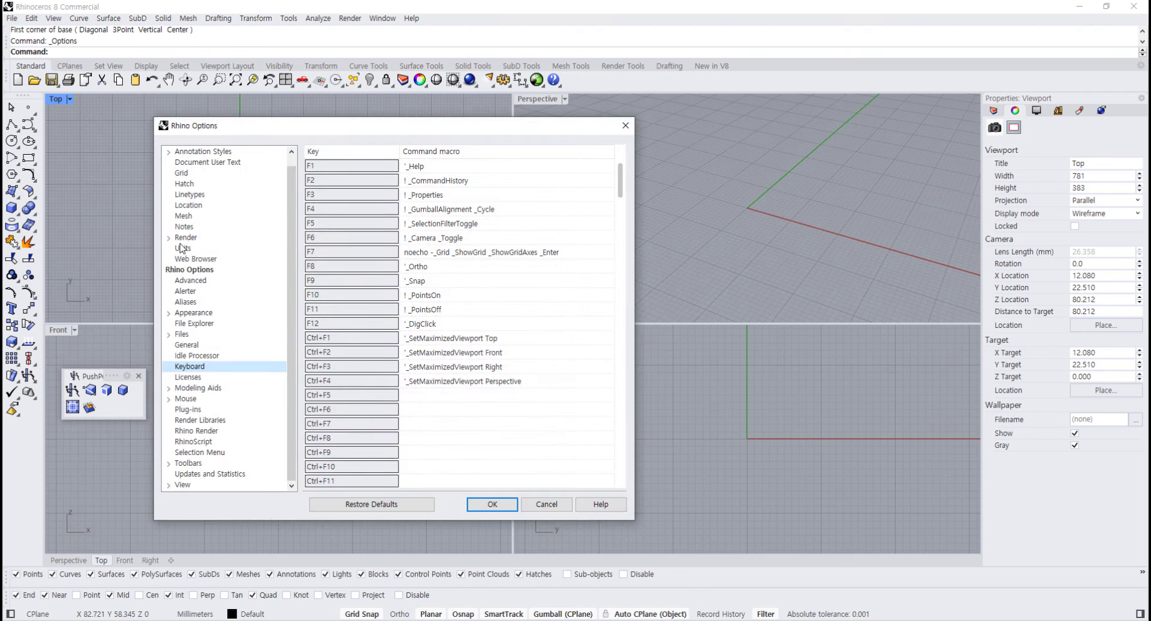
scroll(182, 248, "up", 1)
left_click(181, 184)
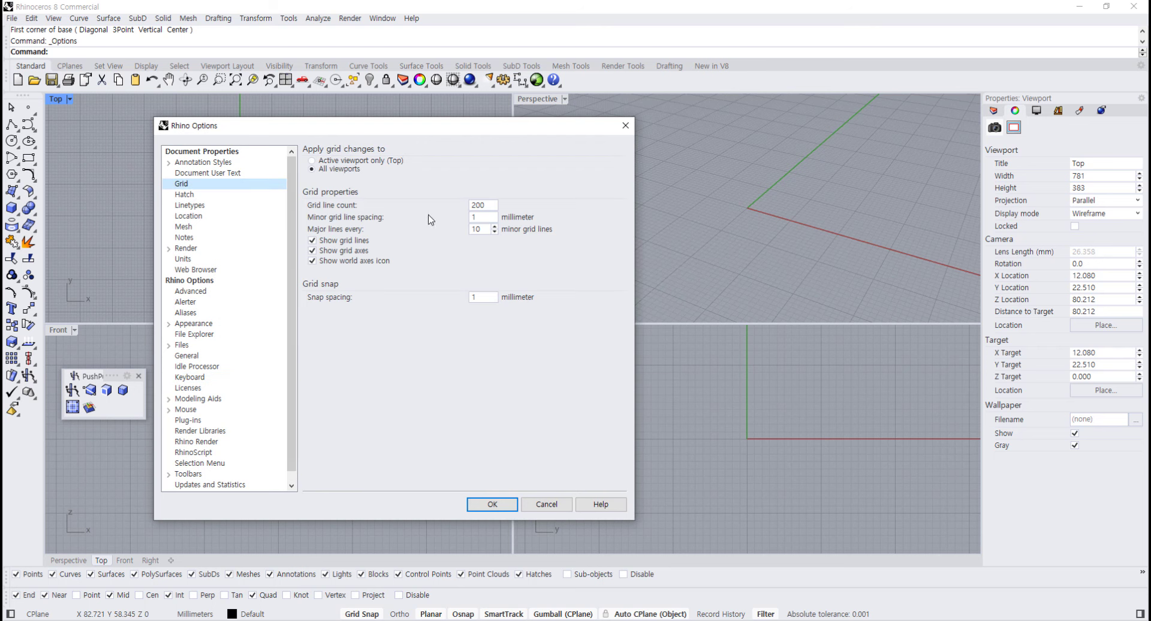
left_click(183, 258)
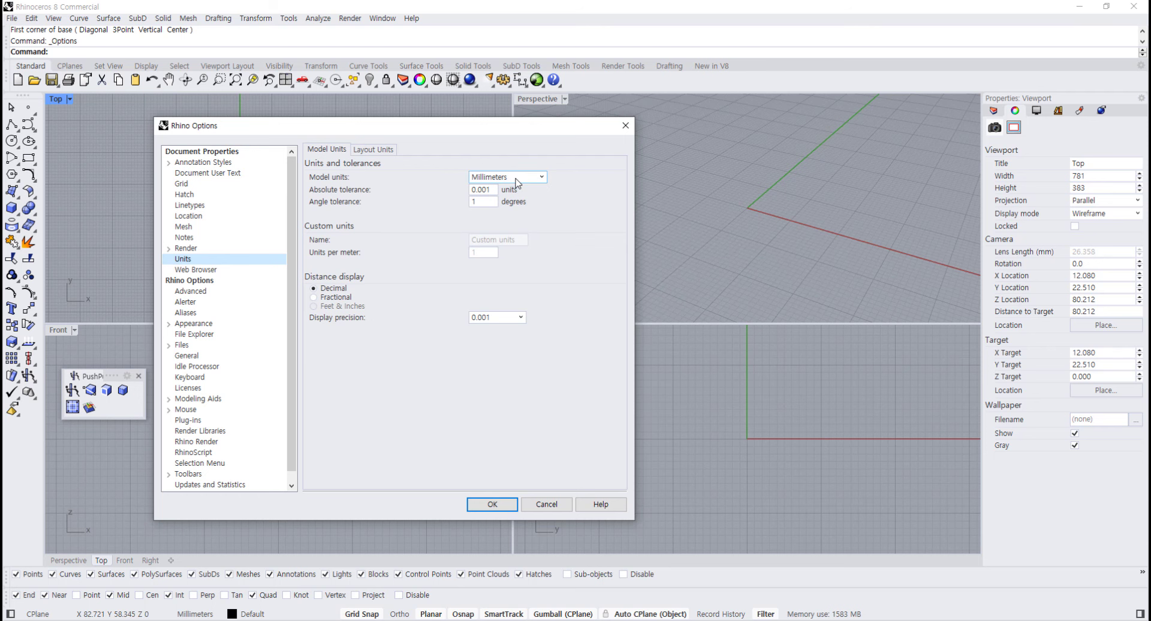
left_click(483, 507)
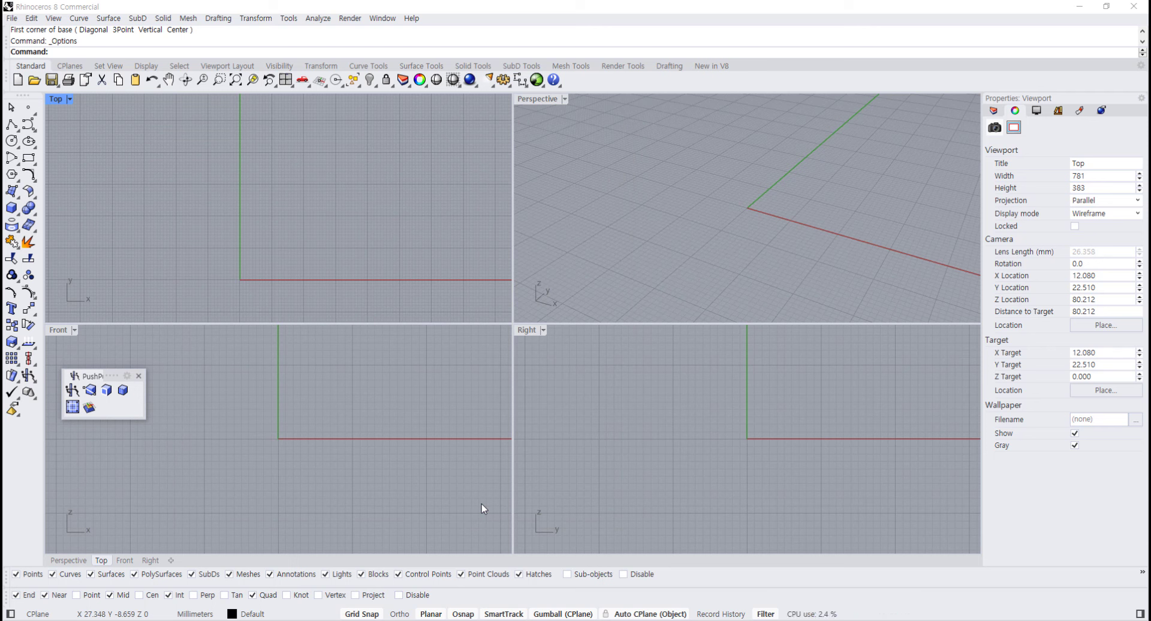
Create a box with a base of about 70 by 20 mm in the Top view and a height of 30 mm
right_click_drag(238, 199, 264, 174)
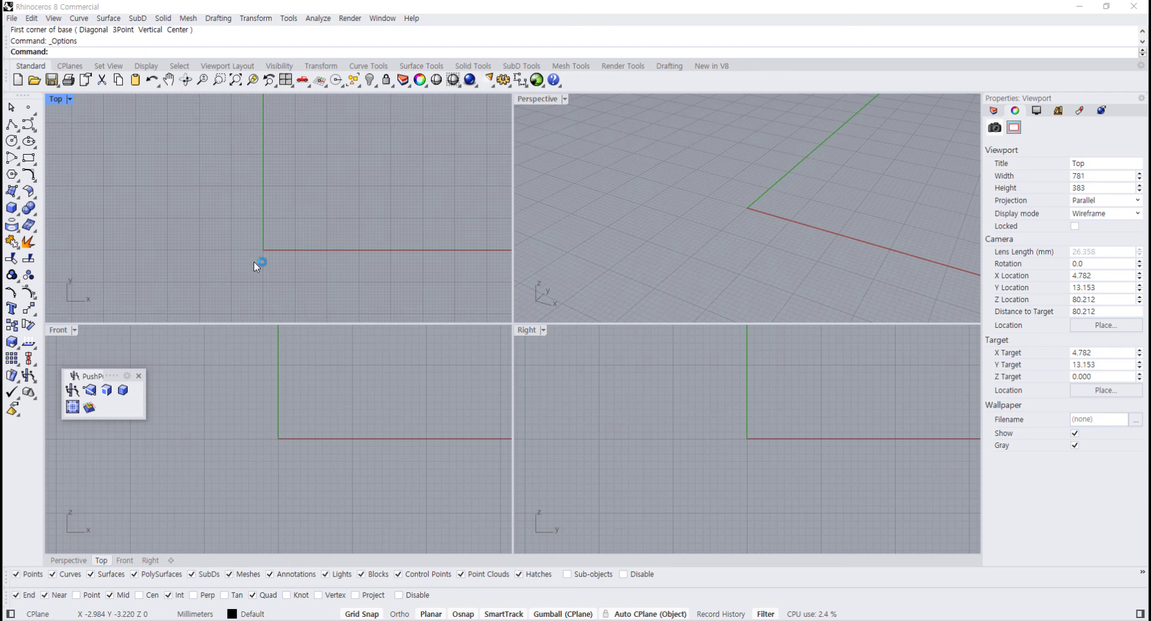
right_click_drag(257, 262, 270, 243)
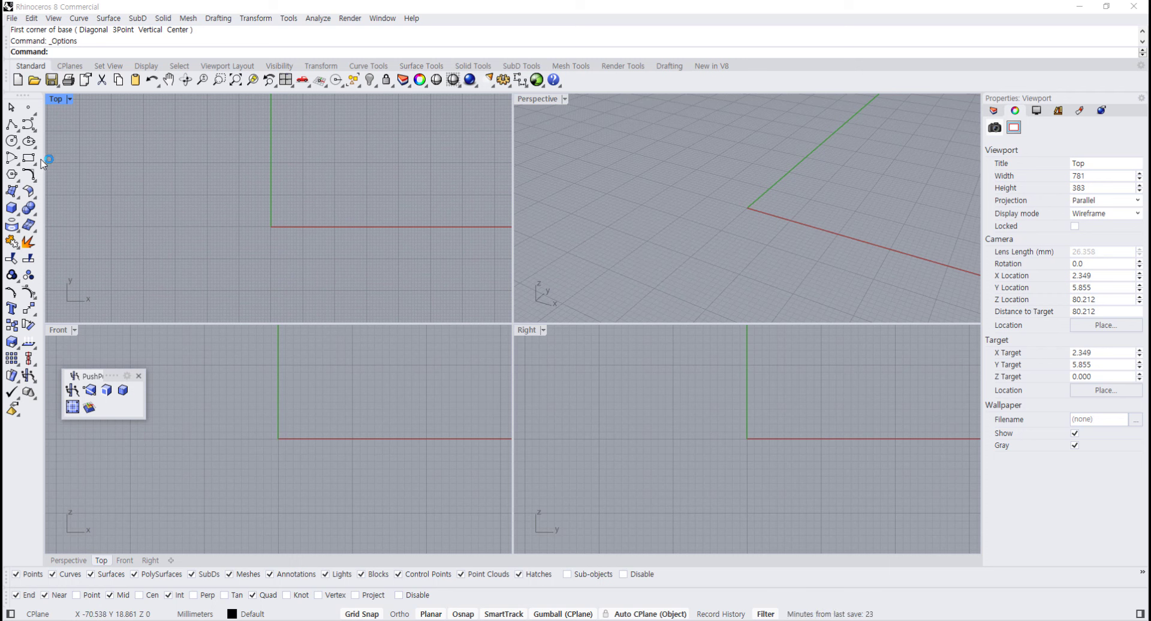
left_click(12, 207)
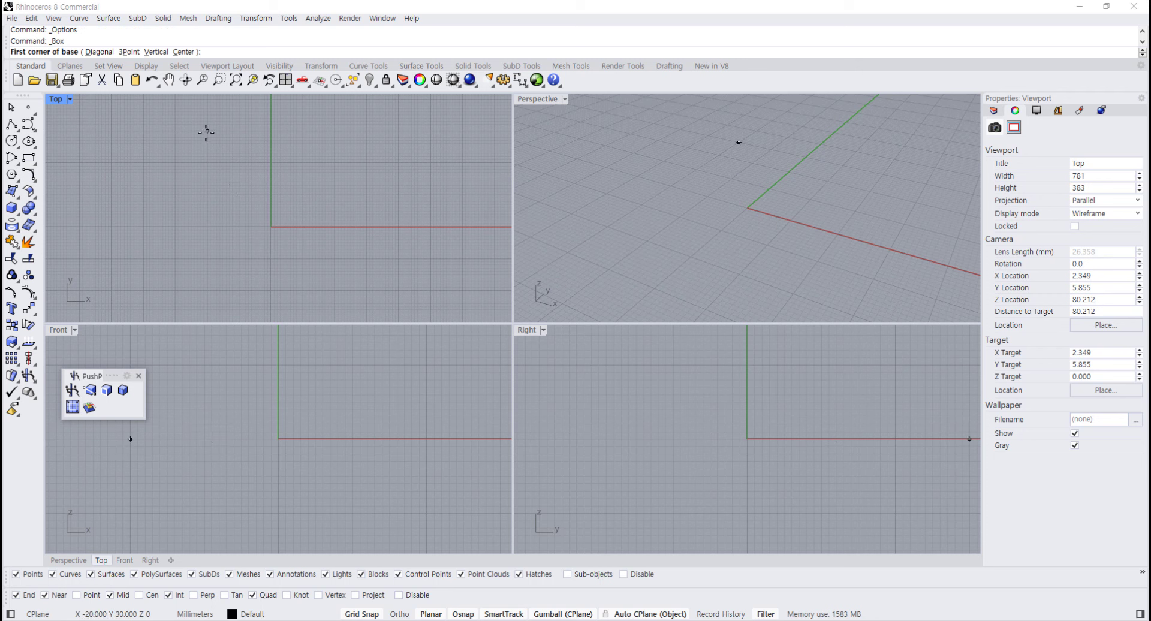
left_click(175, 132)
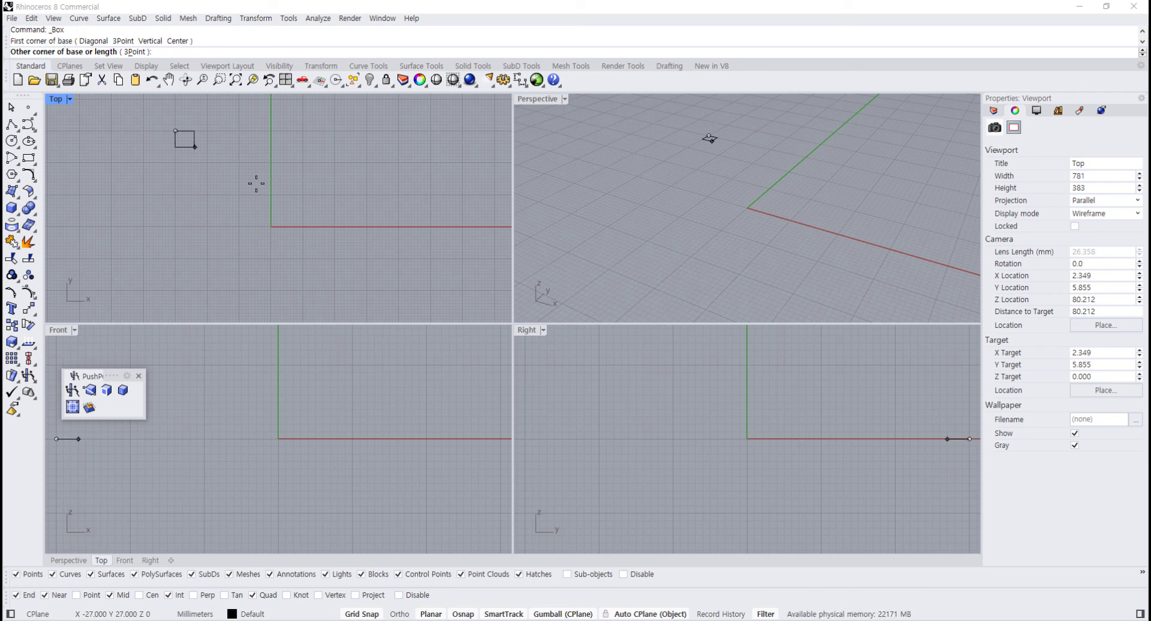
left_click(399, 194)
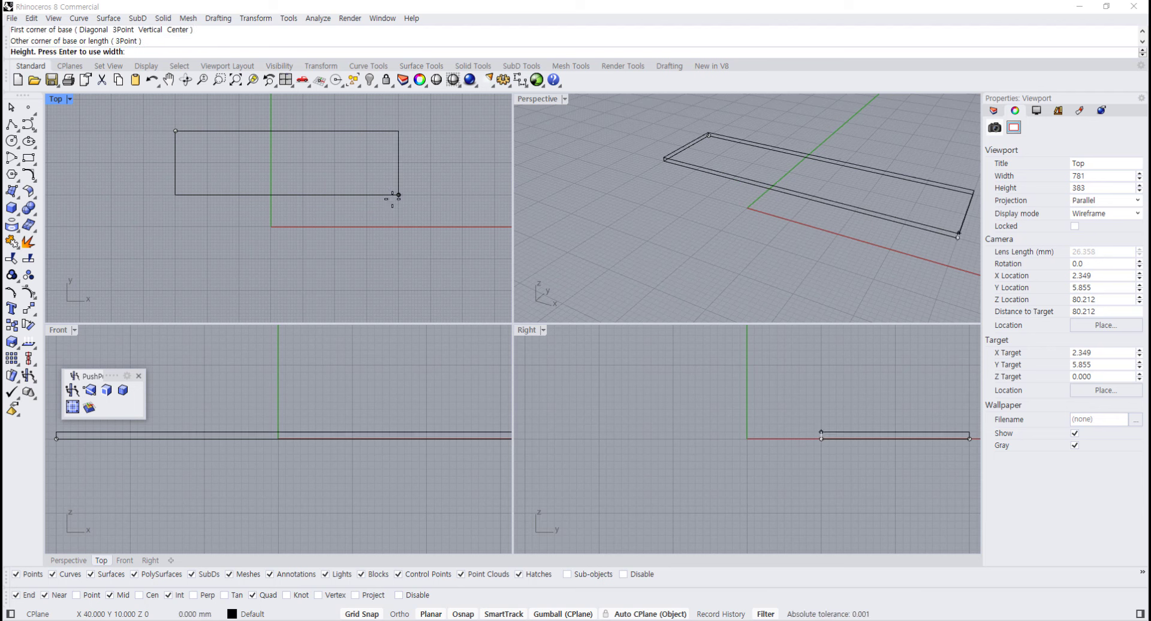
scroll(362, 242, "down", 4)
scroll(362, 427, "down", 5)
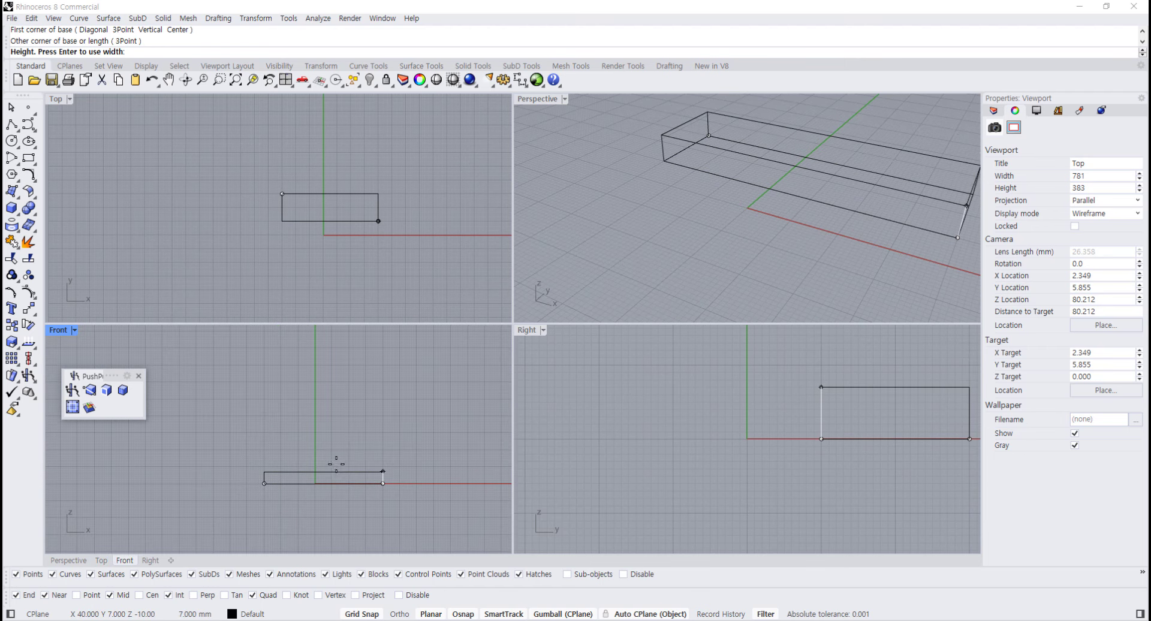
left_click(339, 432)
scroll(668, 268, "down", 5)
scroll(699, 239, "up", 10)
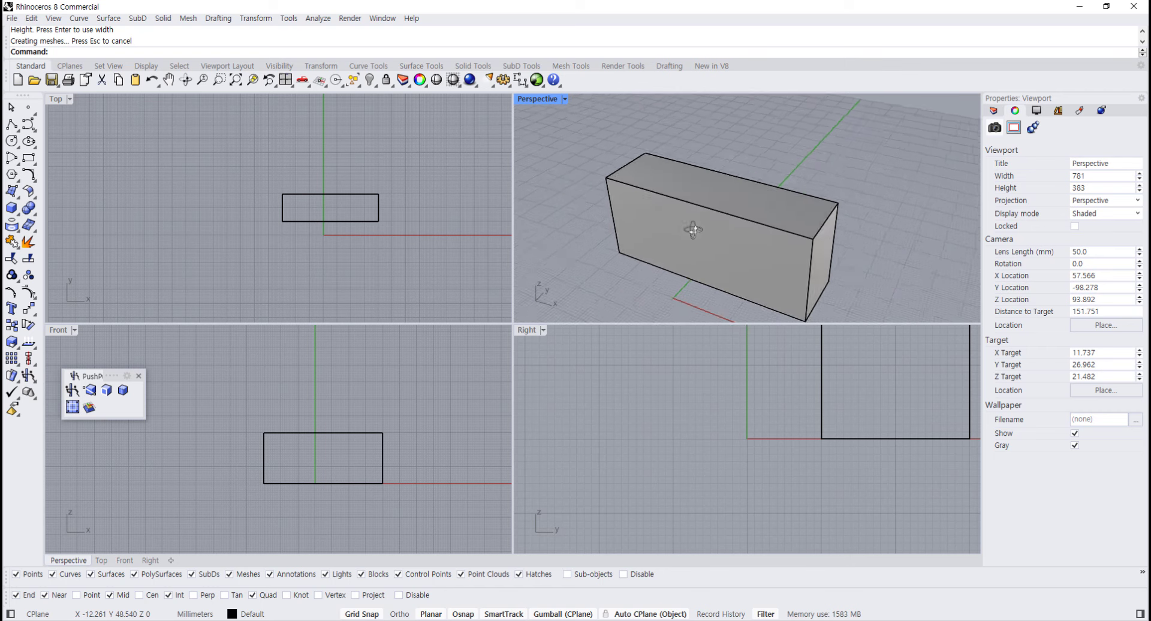
In a maximized Perspective view, split the box's top face crosswise between the midpoints of its two long edges
double_click(538, 98)
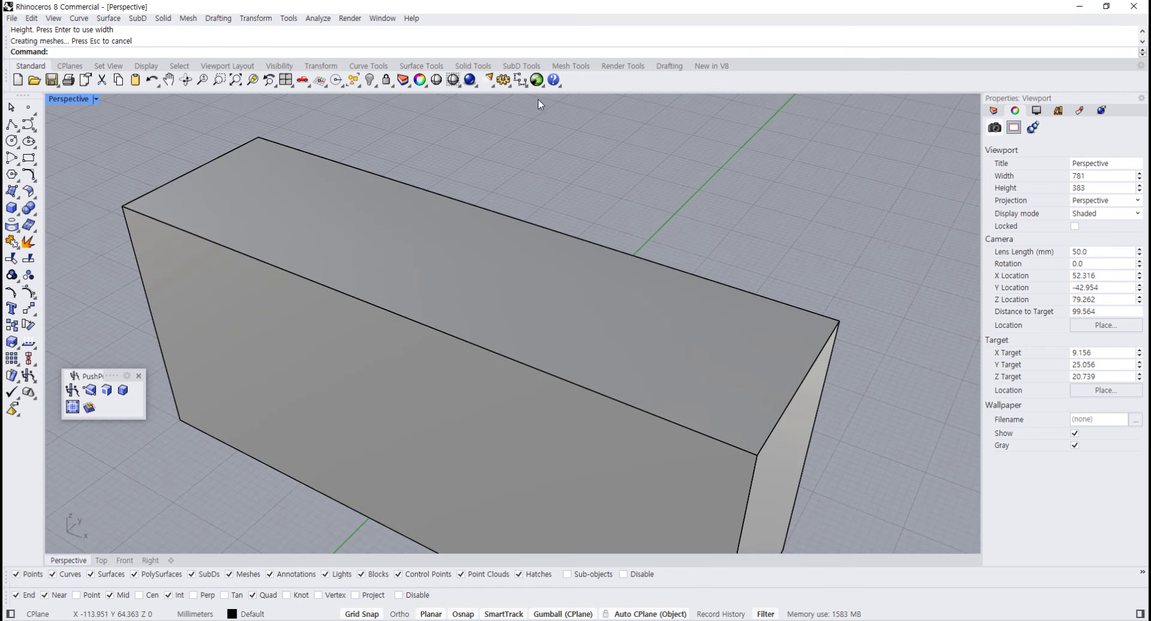
scroll(534, 223, "down", 5)
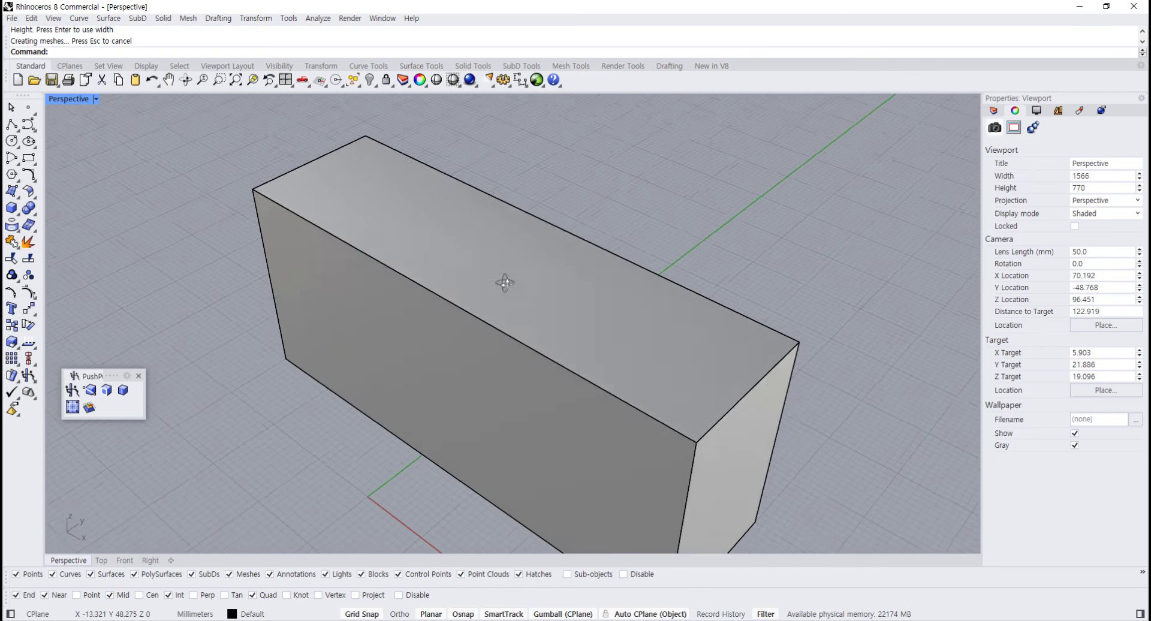
right_click_drag(506, 285, 485, 311, "shift")
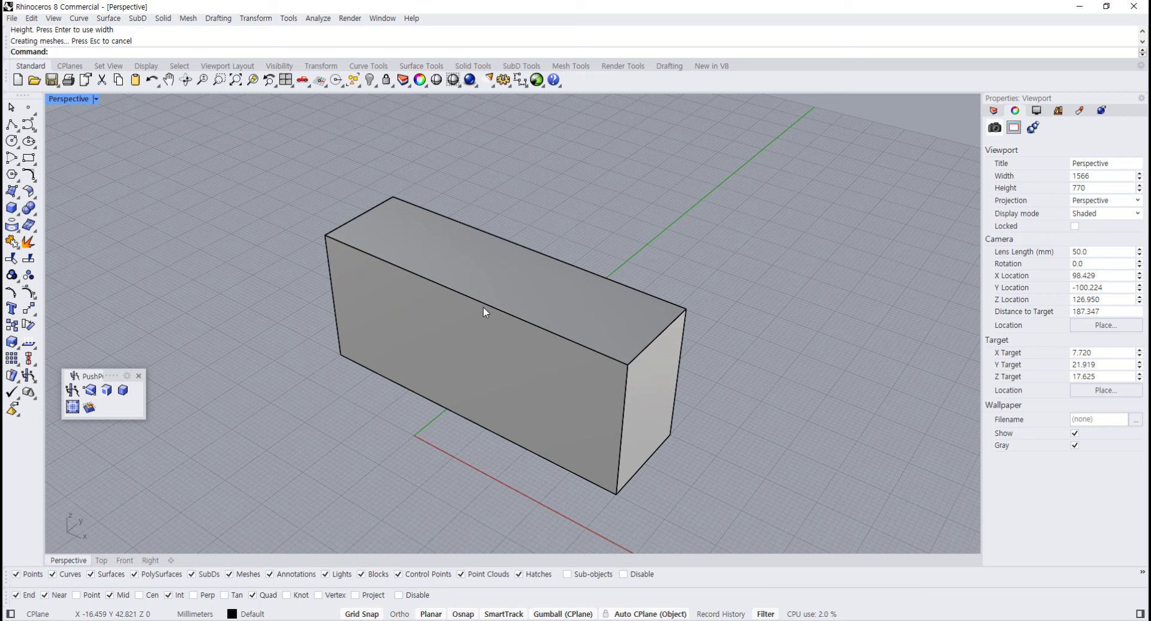
left_click(89, 390)
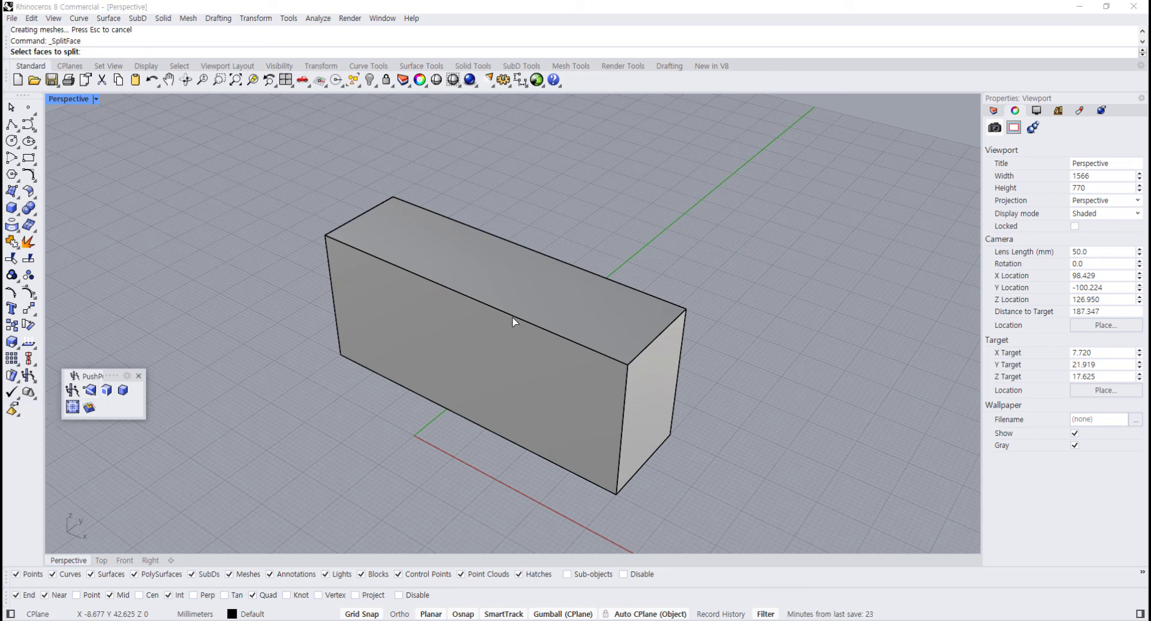
left_click(495, 275)
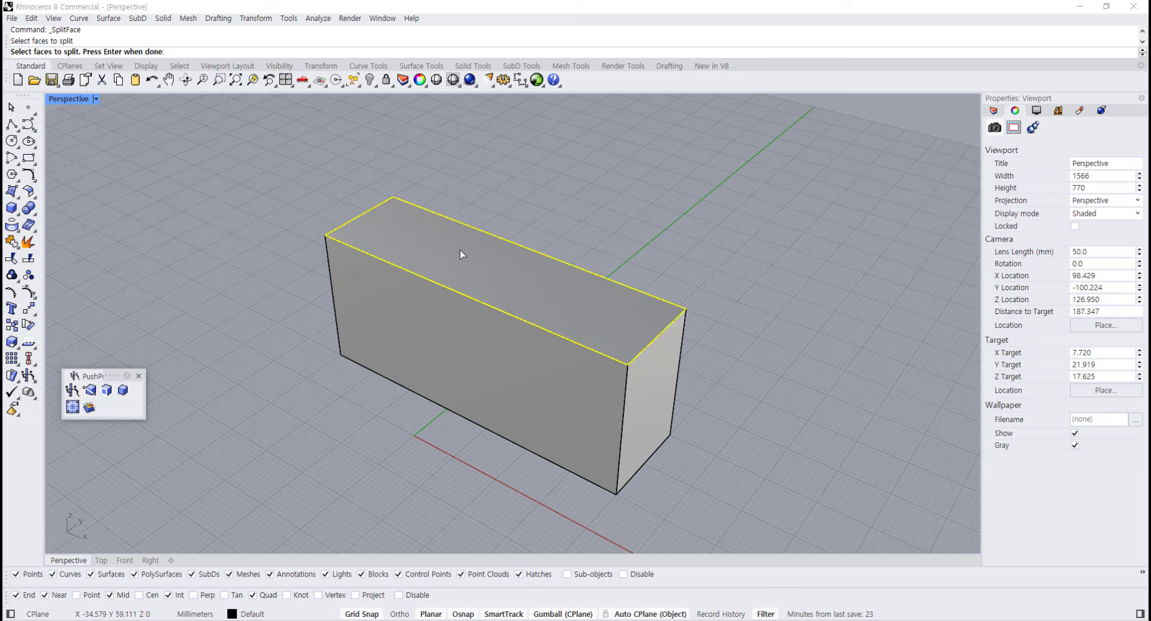
key("Return")
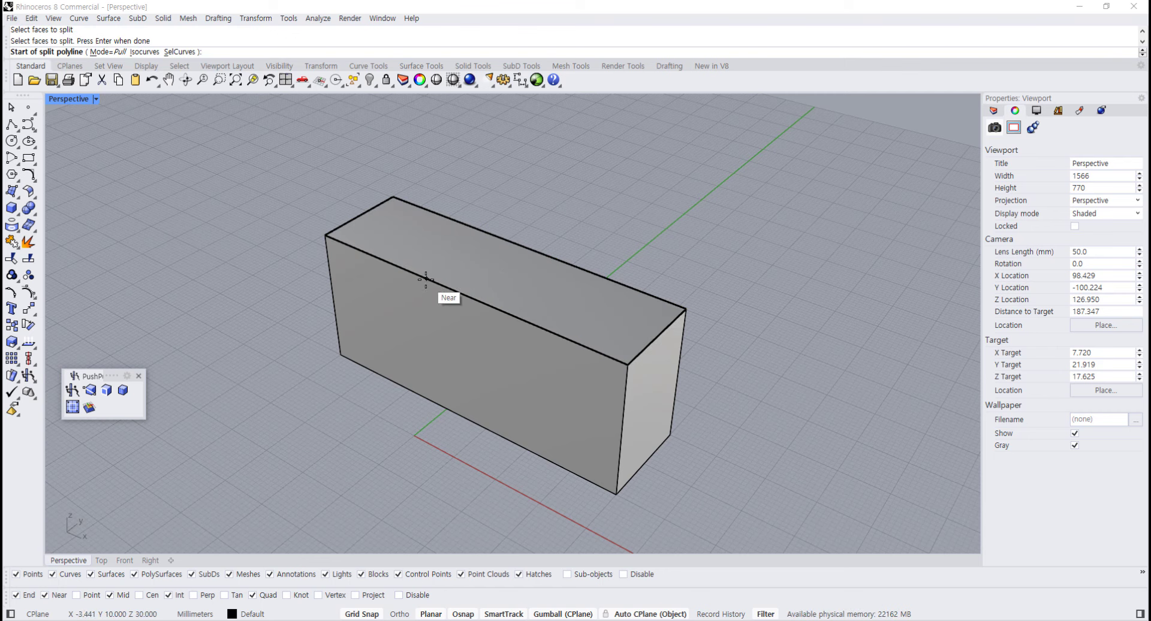
left_click(464, 293)
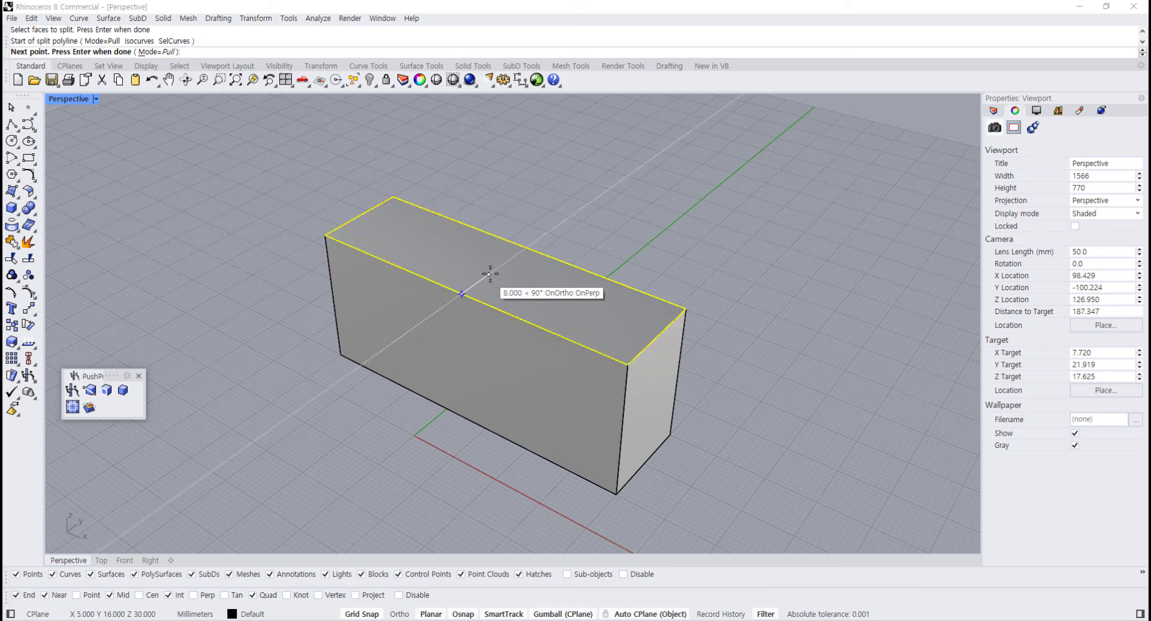
left_click(525, 248)
key("Return")
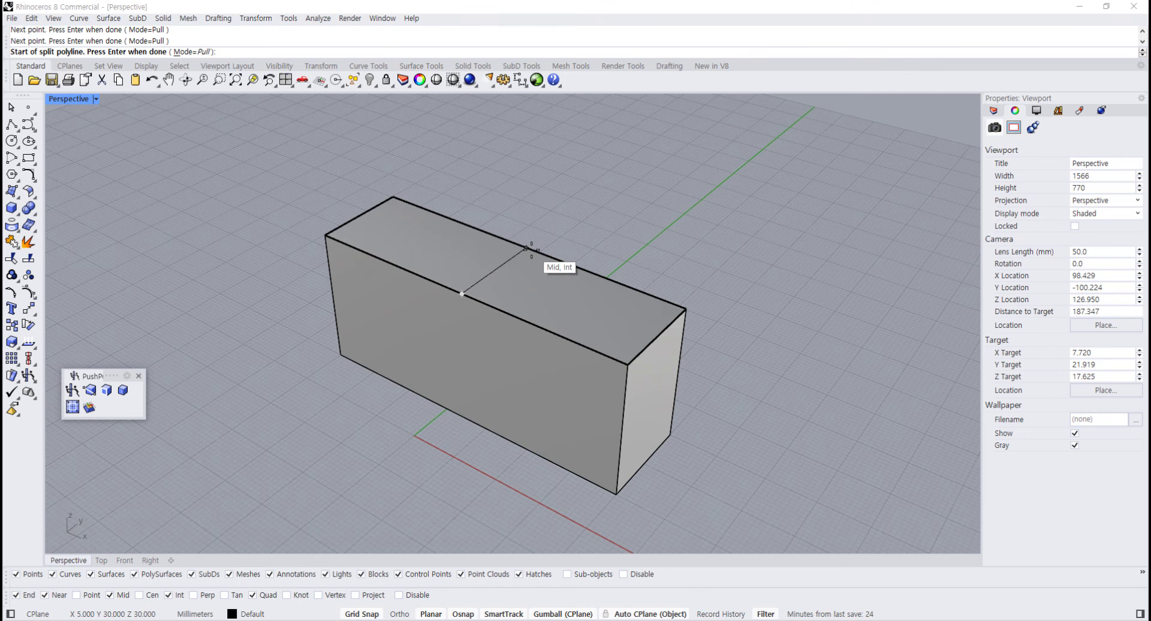
key("Return")
Raise the new split edge on the top face by about 17 mm to form a gable roof ridge
right_click_drag(498, 279, 508, 256)
scroll(504, 264, "up", 5)
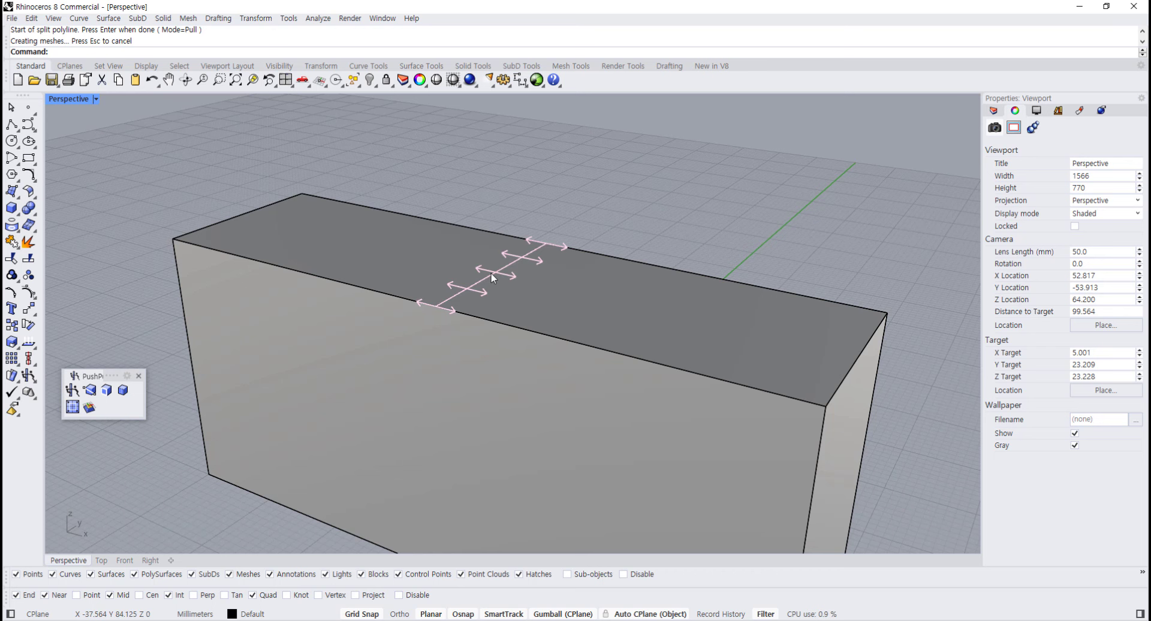
left_click(491, 274)
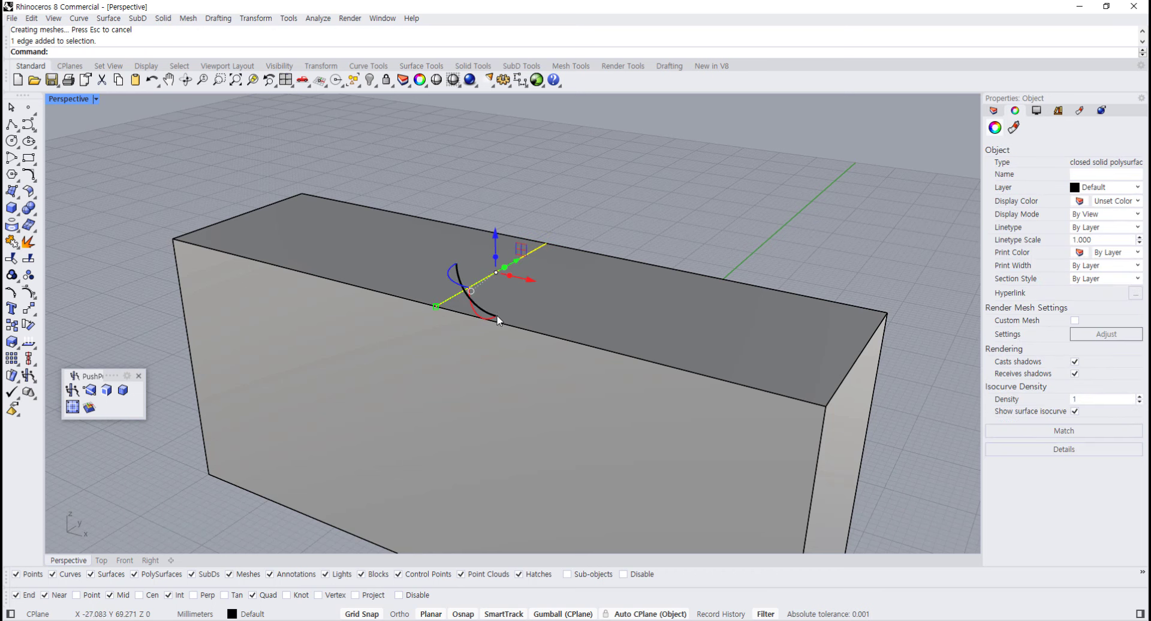
scroll(501, 266, "down", 5)
left_click_drag(502, 262, 499, 195)
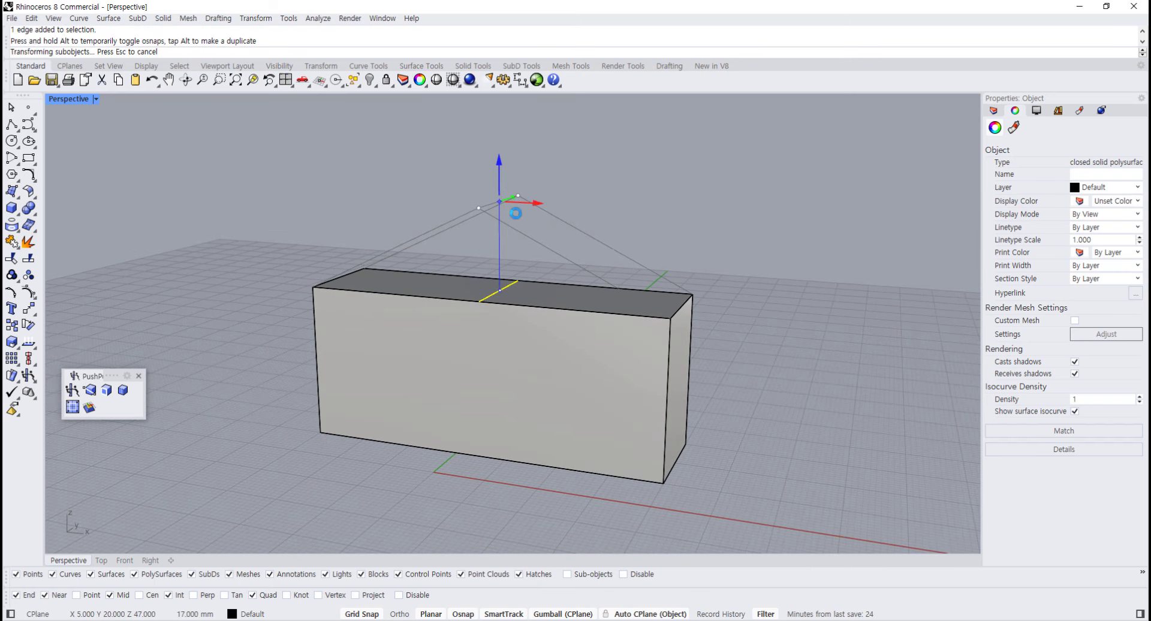
left_click(794, 344)
Move the solid's long gable faces slightly outward to make the house shape deeper
right_click_drag(519, 324, 388, 288)
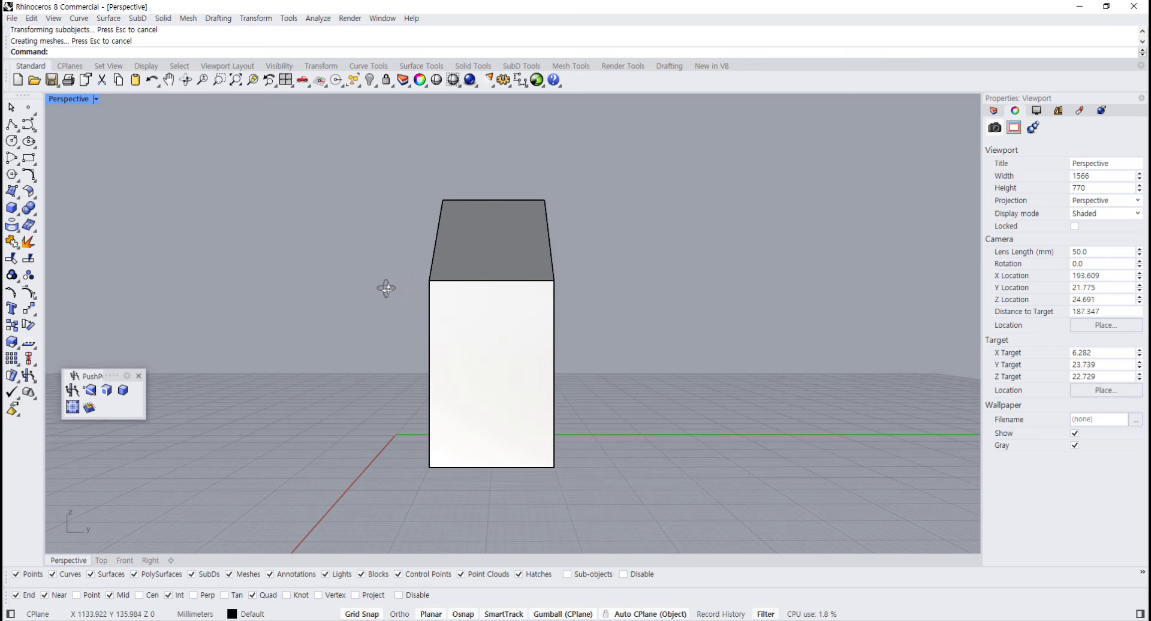
left_click(539, 368)
left_click_drag(441, 320, 420, 319)
left_click(603, 367)
Try pulling the back gable face farther outward, undo the move and clear the selection
right_click_drag(601, 368, 493, 385)
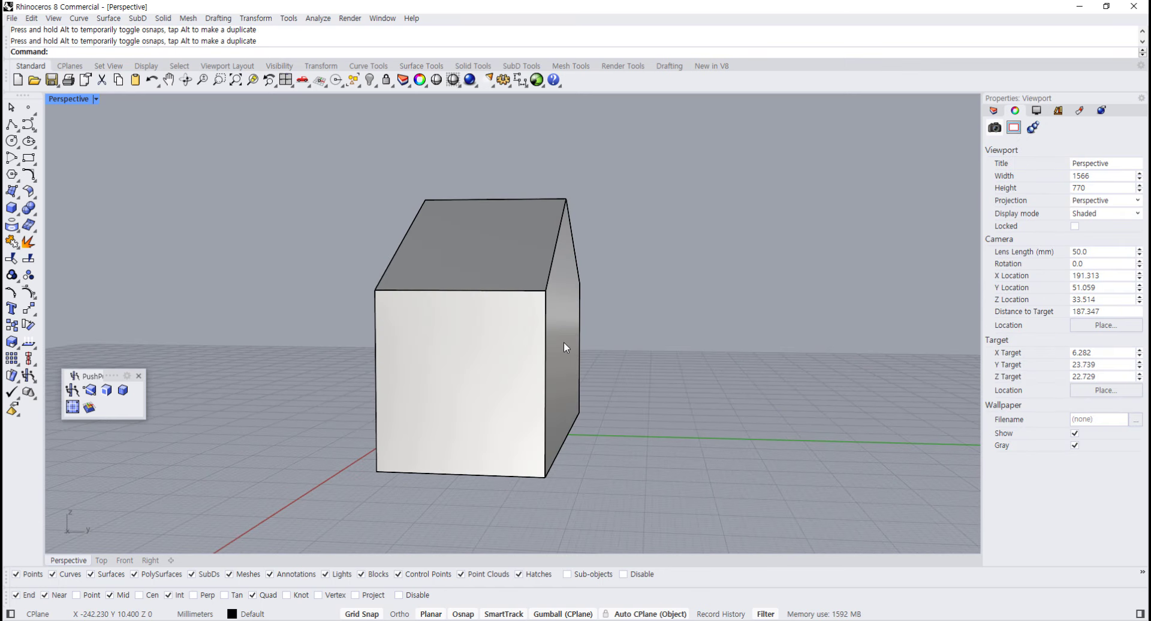
left_click(564, 343, "ctrl+shift")
left_click_drag(602, 321, 678, 320)
key("ctrl+z")
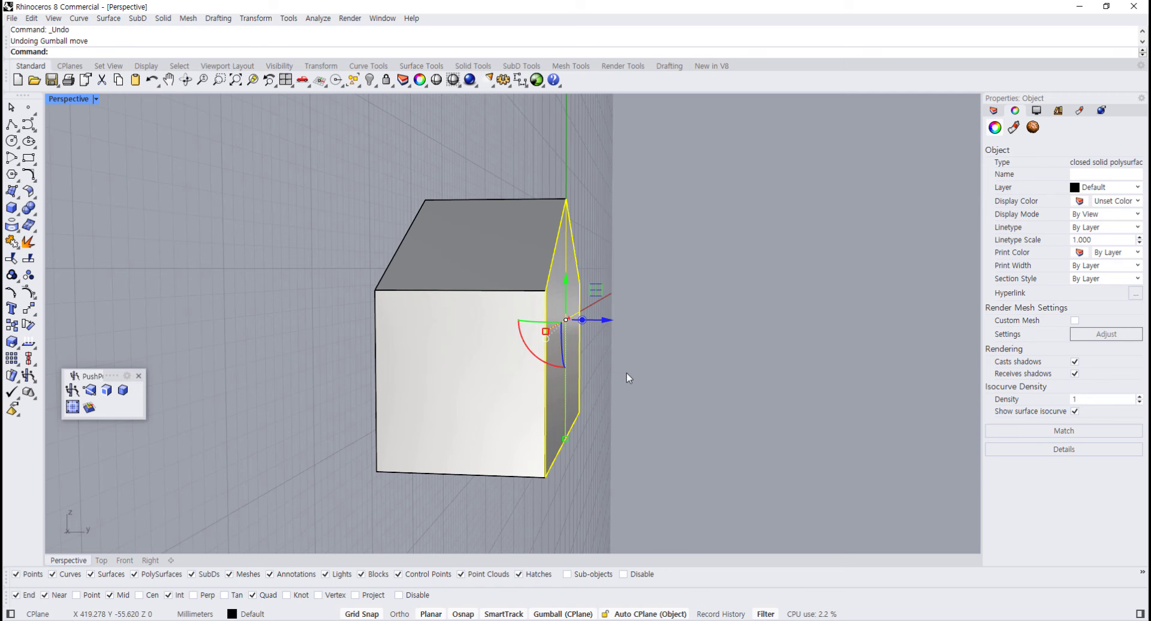
key("Escape")
Shift the roof ridge edge sideways in the Front view to make the gable asymmetric, with one short and one long slope
right_click_drag(519, 393, 632, 399)
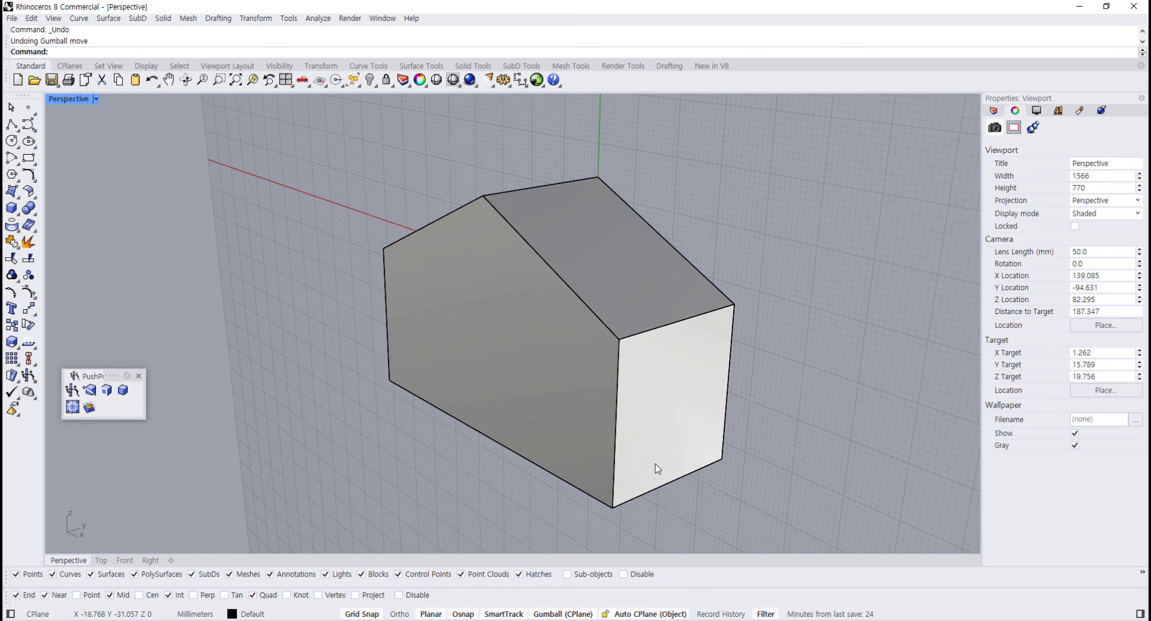
right_click_drag(661, 457, 719, 438)
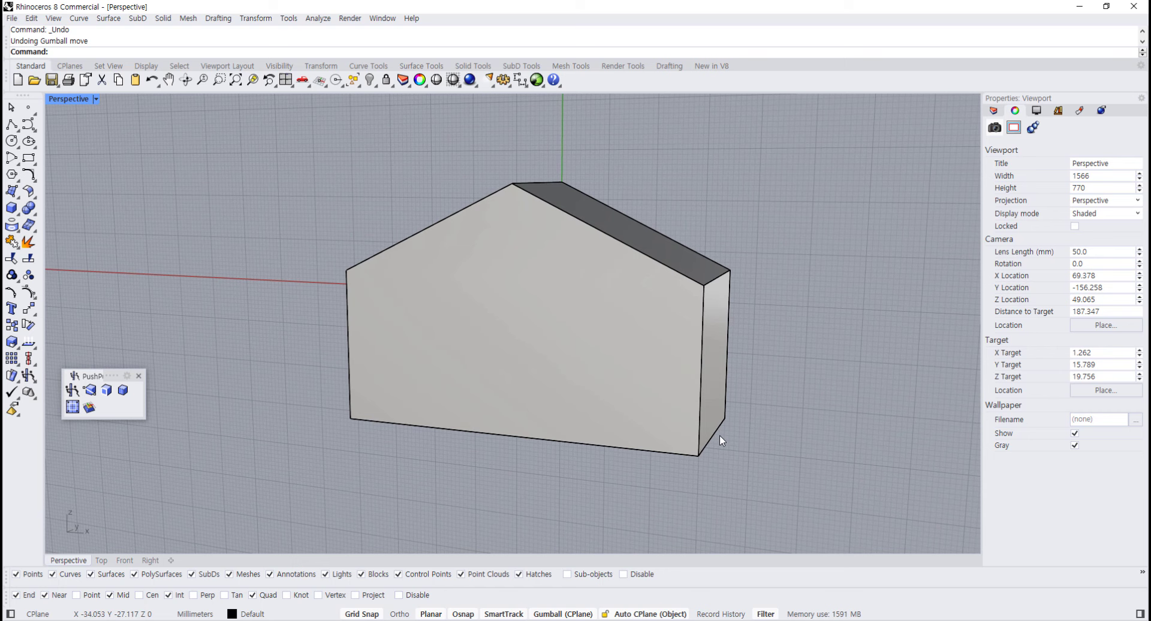
right_click_drag(591, 314, 555, 333)
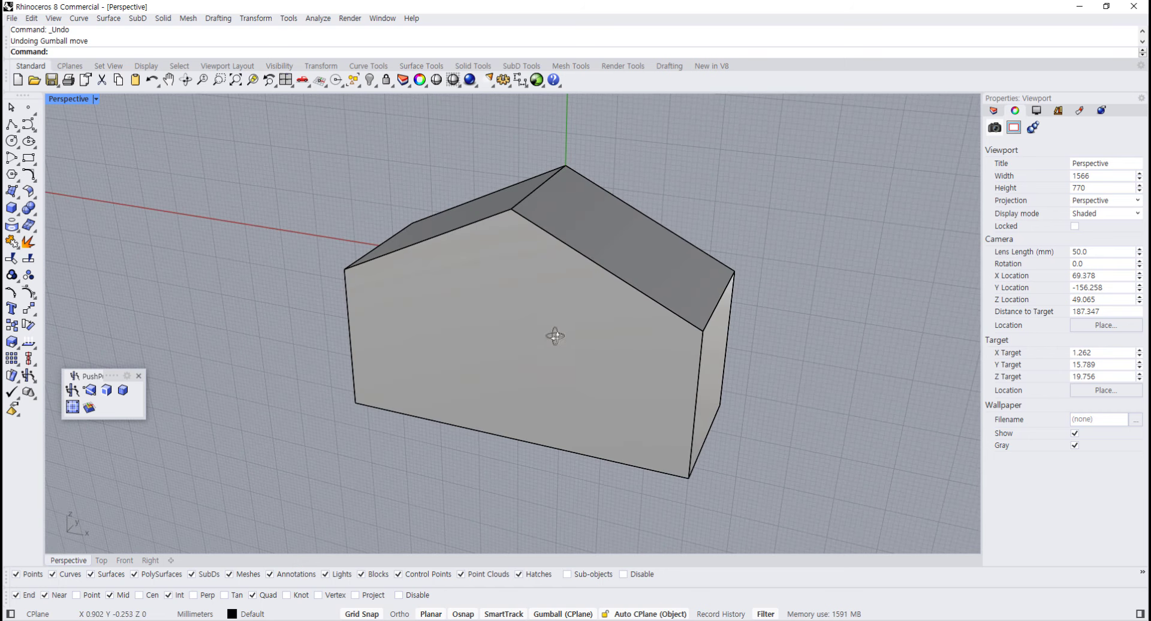
left_click(538, 187, "ctrl+shift")
double_click(67, 100)
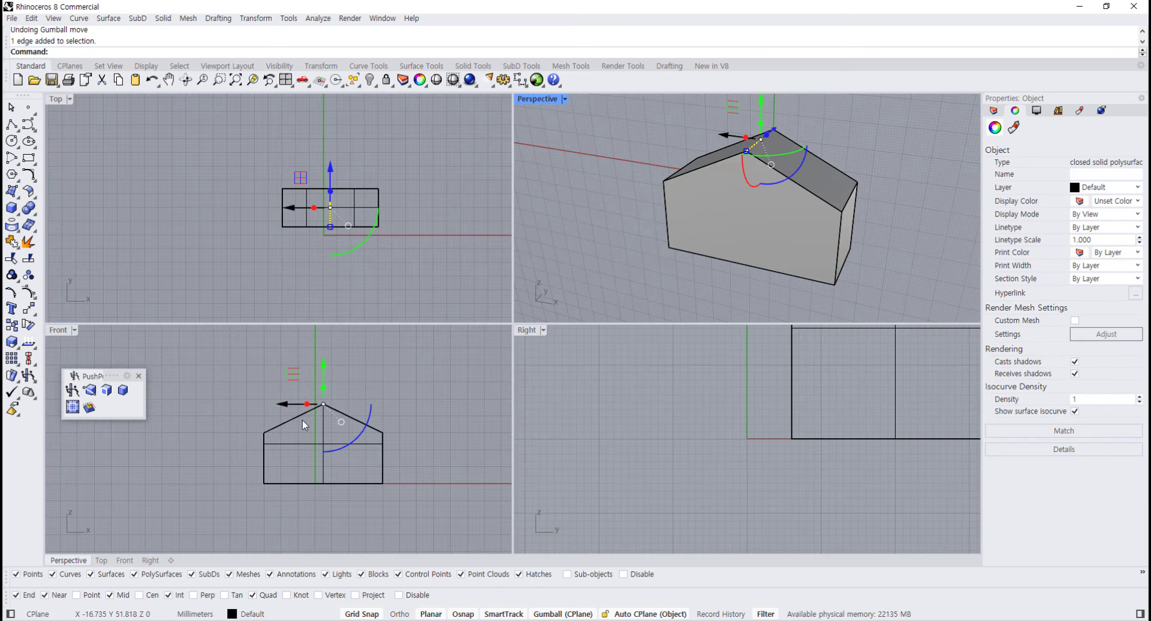
scroll(306, 443, "up", 3)
right_click_drag(308, 444, 311, 426)
scroll(309, 426, "up", 2)
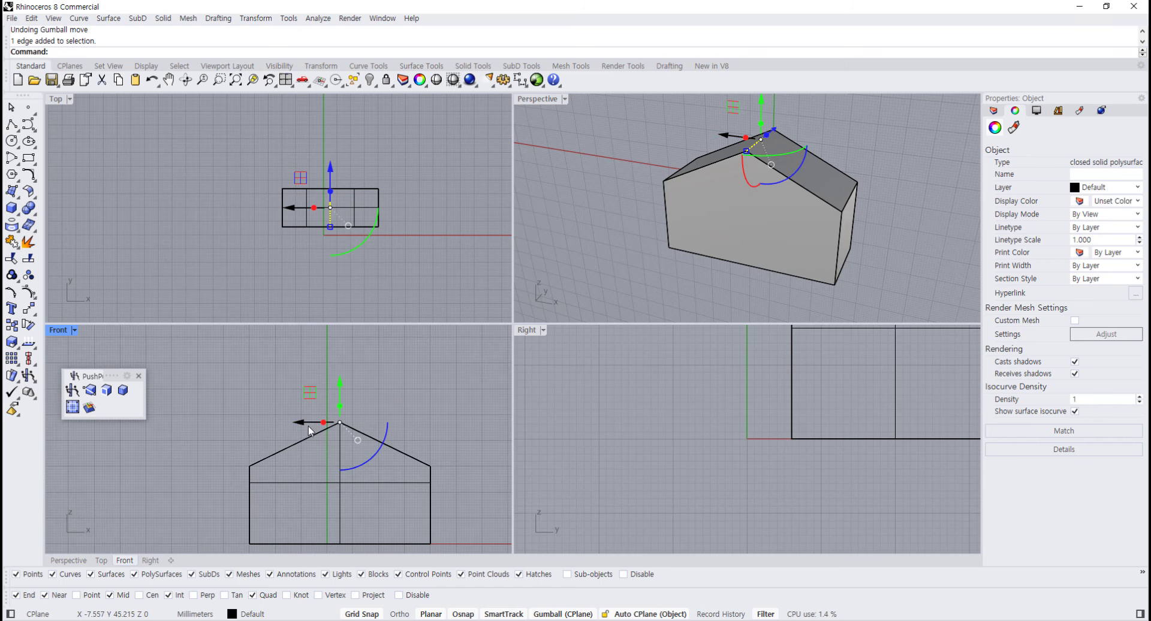
left_click_drag(301, 423, 310, 422)
key("Escape")
scroll(390, 405, "down", 3)
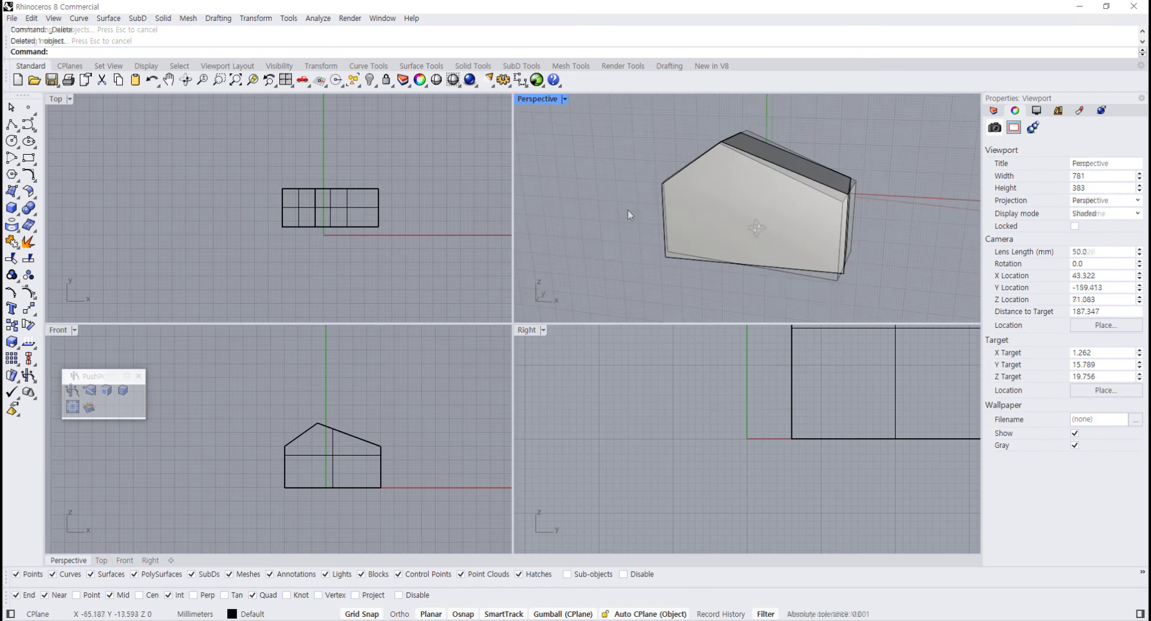
right_click_drag(578, 293, 611, 152)
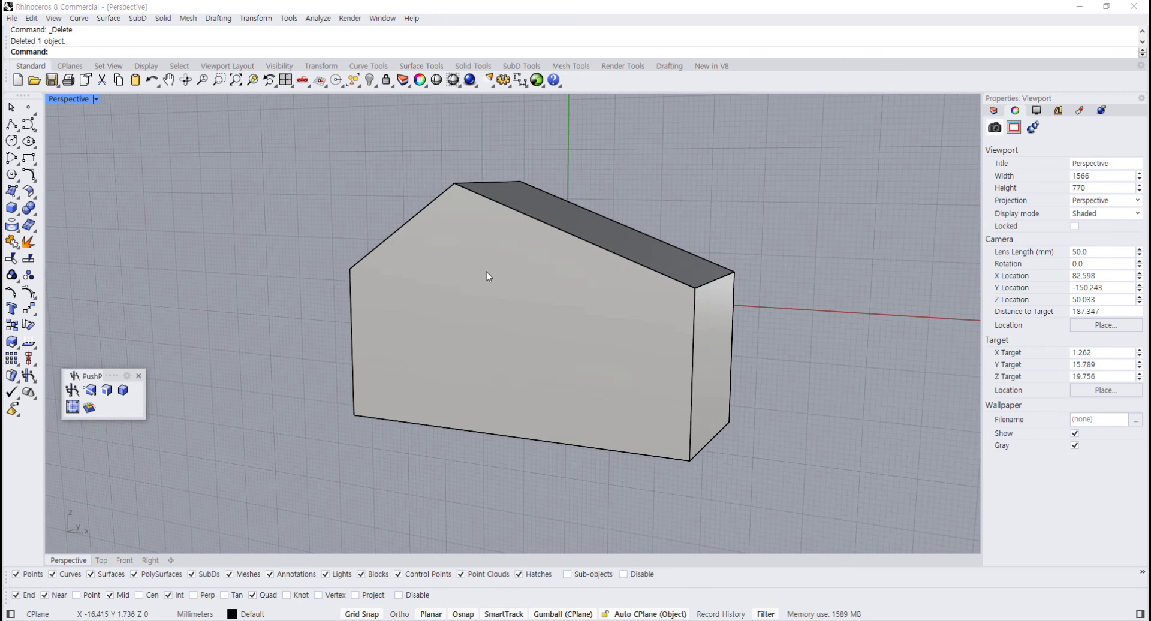
right_click_drag(539, 300, 554, 300)
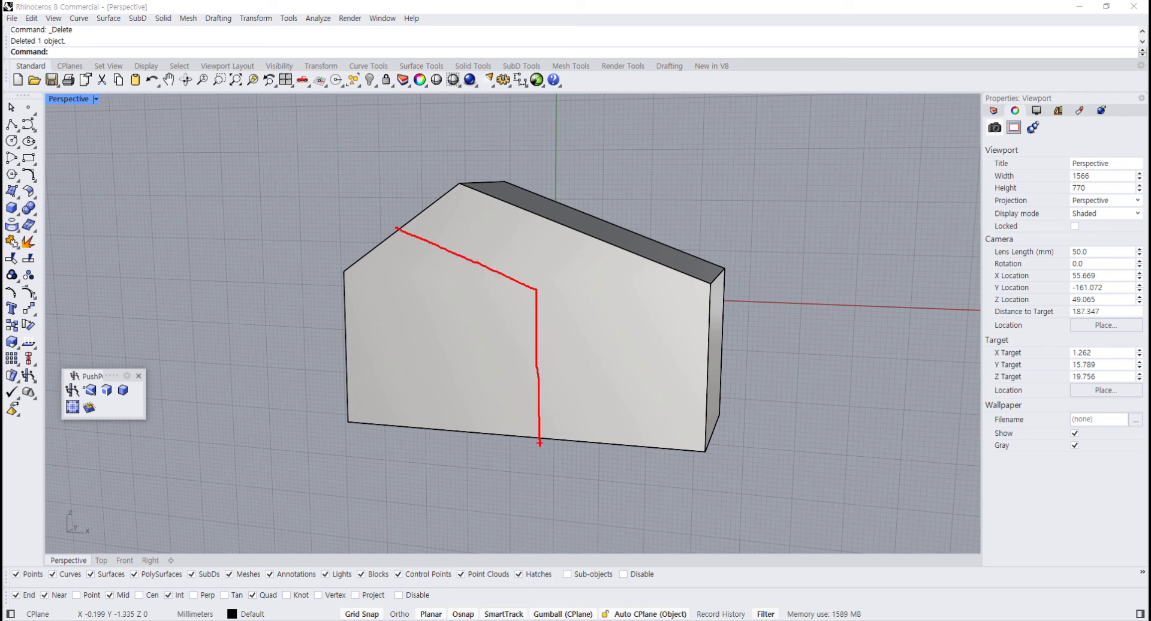
left_click_drag(410, 243, 314, 301)
mouse_move(440, 262)
left_mouse_down()
mouse_move(362, 326)
mouse_move(370, 359)
left_mouse_up()
left_click_drag(499, 305, 409, 374)
left_click_drag(484, 348, 423, 398)
left_click_drag(463, 364, 303, 478)
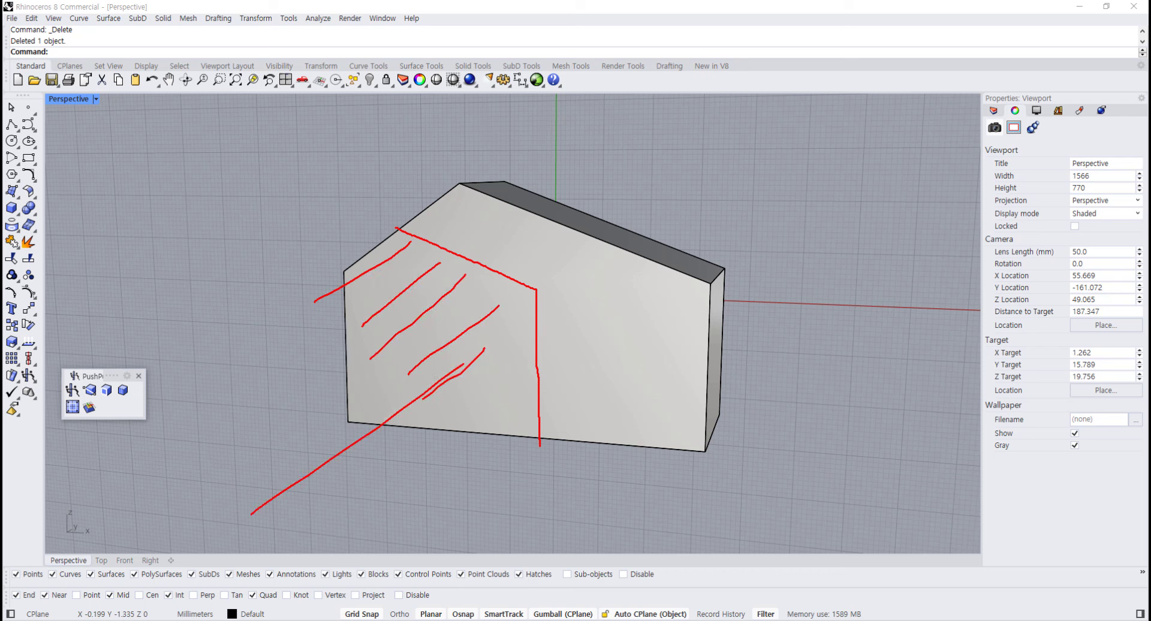
key("Escape")
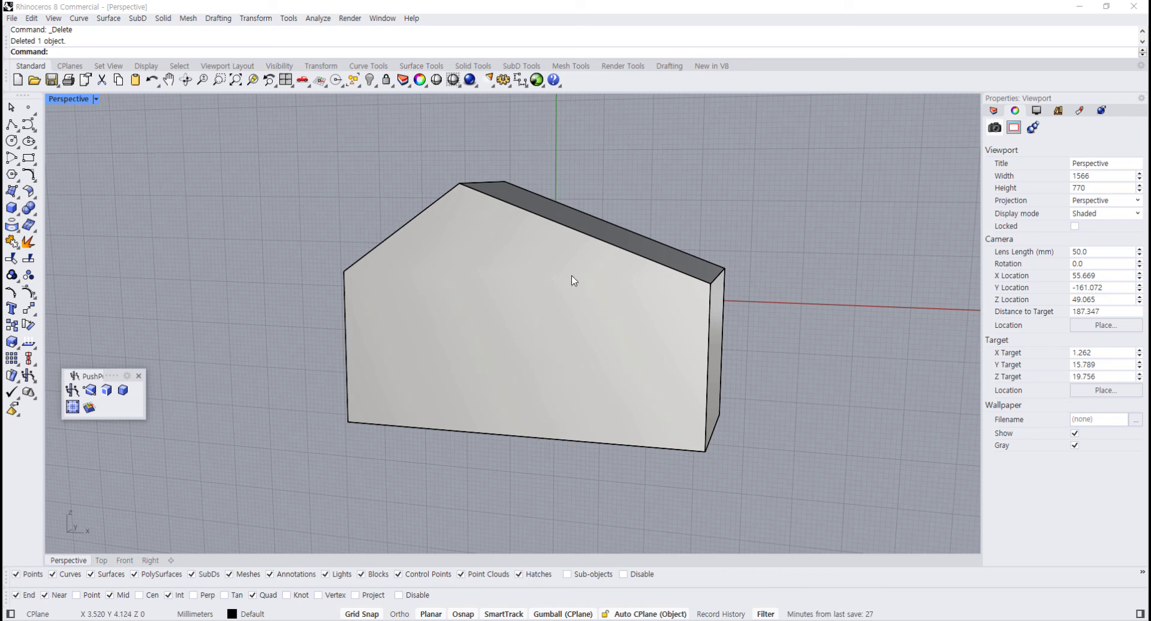
right_click_drag(424, 301, 431, 295)
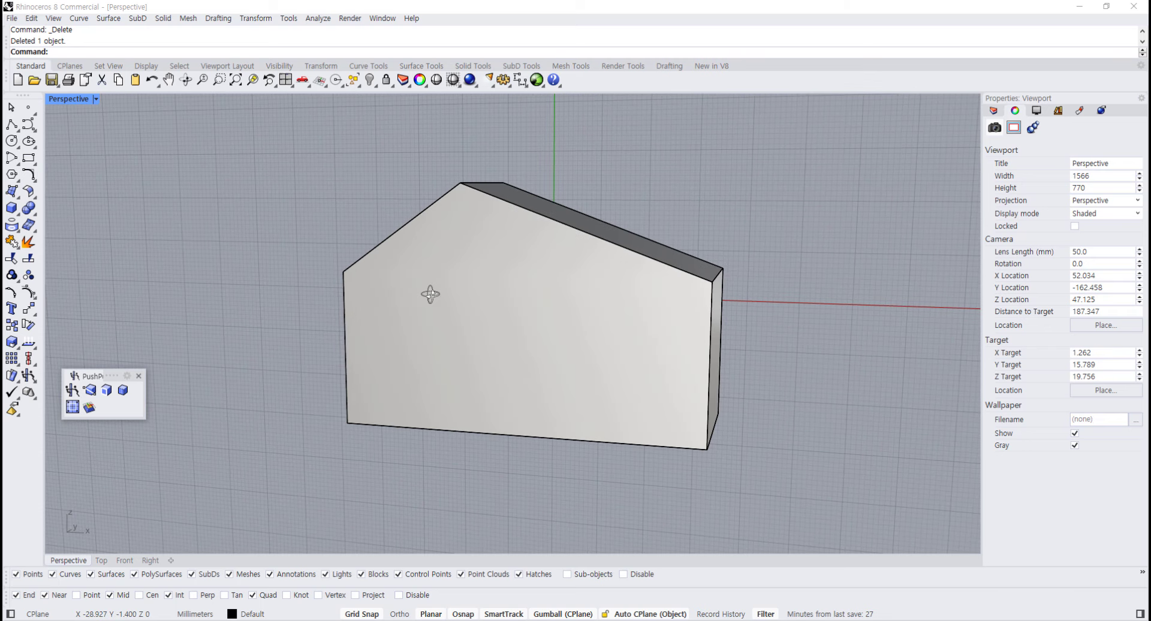
Duplicate the front gable face's two sloping roof edges and the vertical edge beneath the long slope as curves
left_click(12, 227)
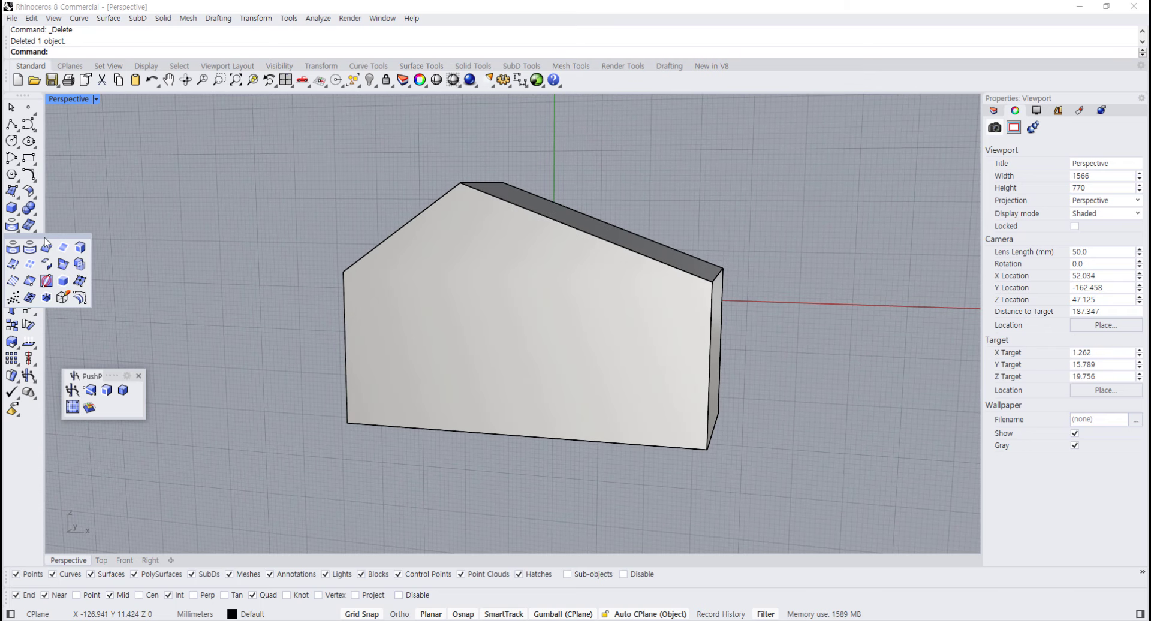
left_click_drag(45, 242, 92, 233)
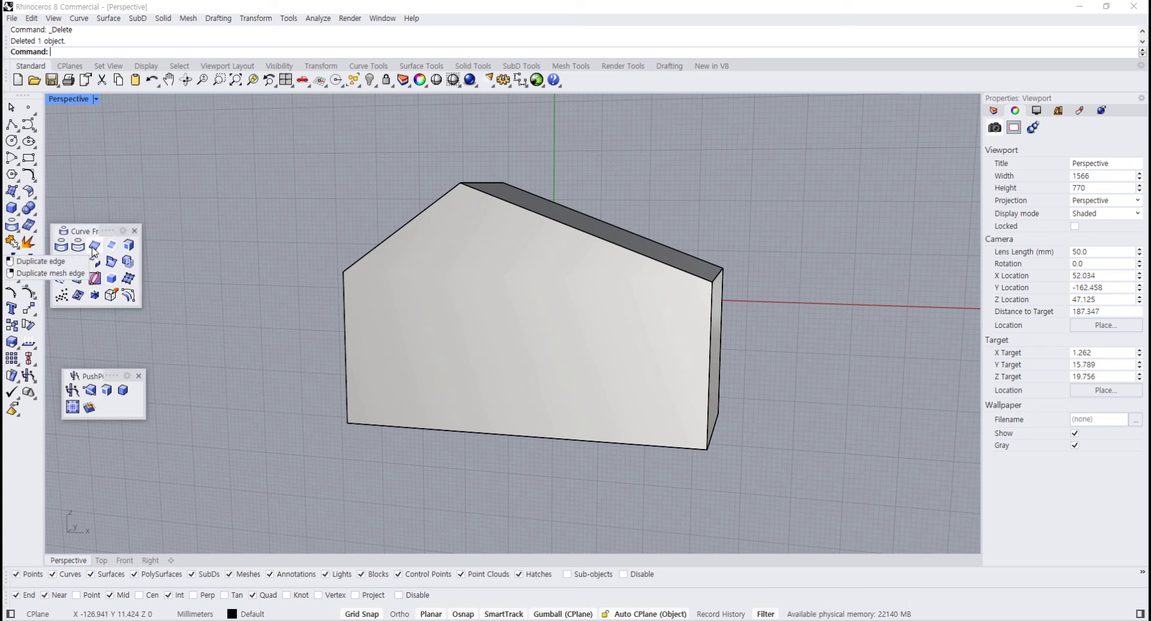
left_click(93, 247)
left_click(419, 215)
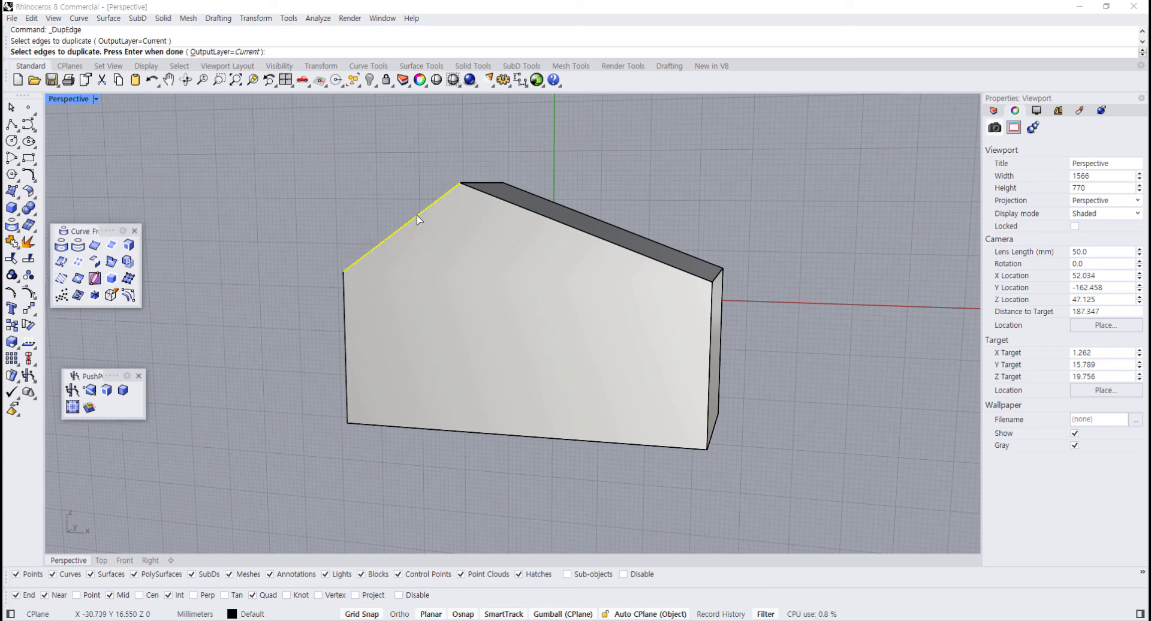
left_click(552, 223)
left_click(711, 346)
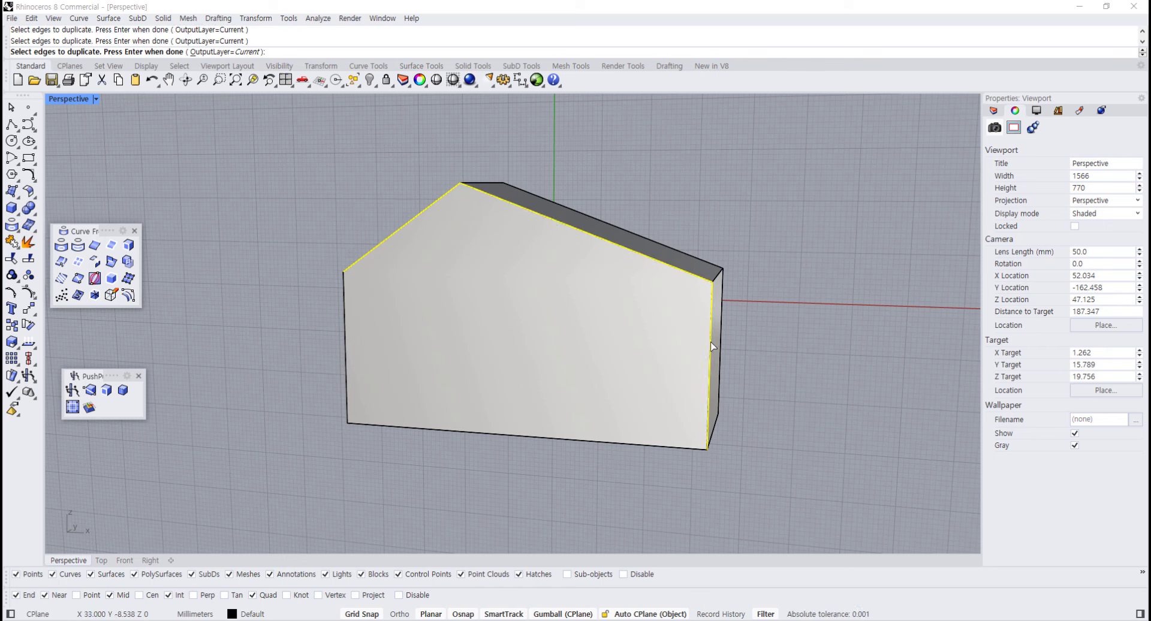
key("Return")
left_click(846, 352)
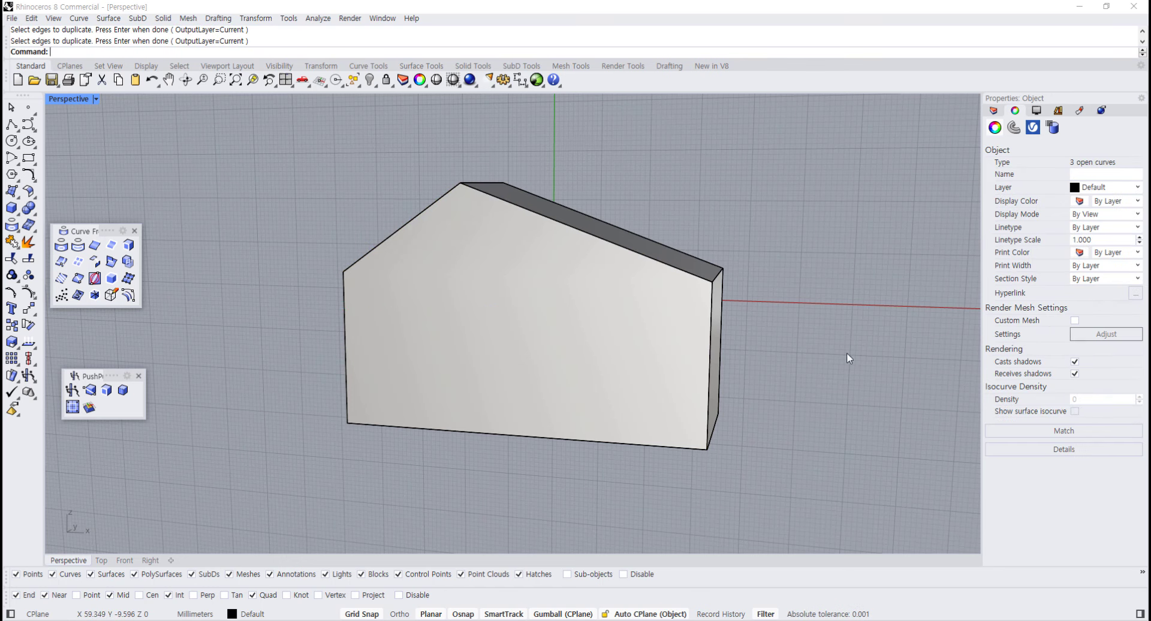
Move the duplicated long roof-slope curve down across the front gable face so it crosses the short slope's edge
left_click(681, 274)
right_click_drag(742, 318, 760, 295)
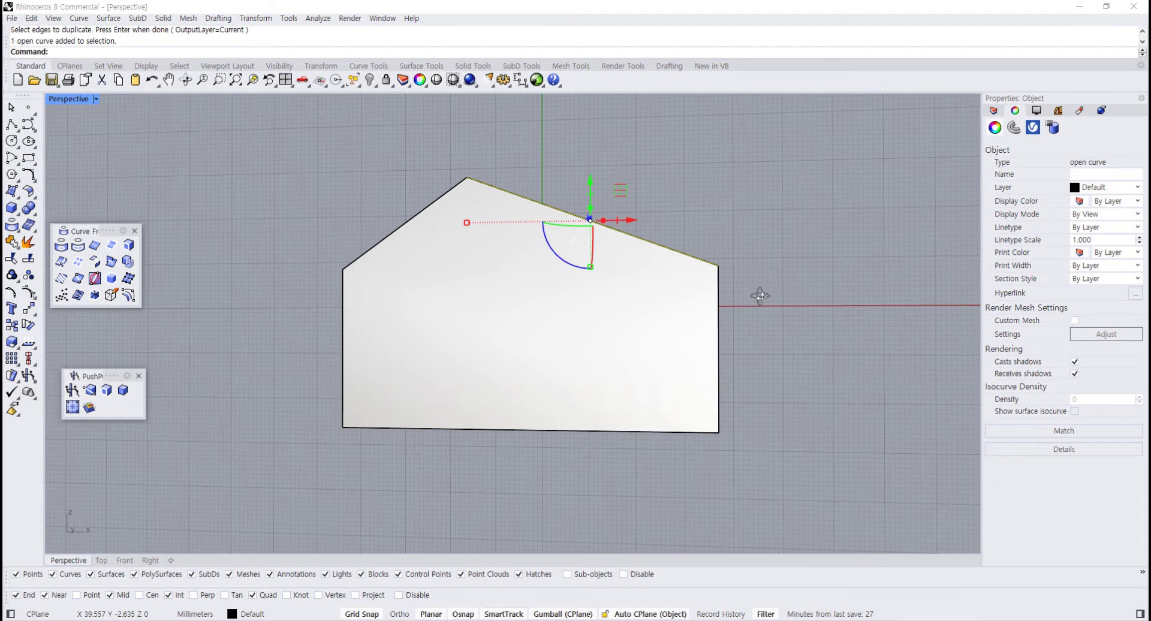
right_click_drag(621, 208, 622, 213)
left_click_drag(620, 195, 520, 266)
scroll(421, 236, "up", 3)
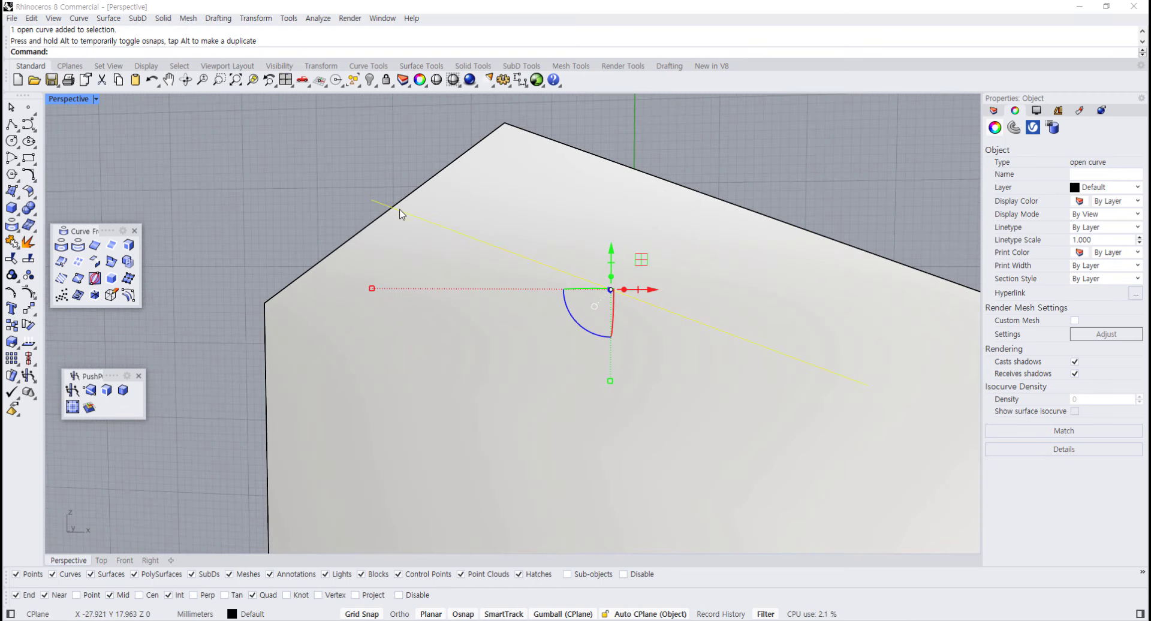
scroll(419, 234, "down", 5)
right_click_drag(424, 239, 430, 285)
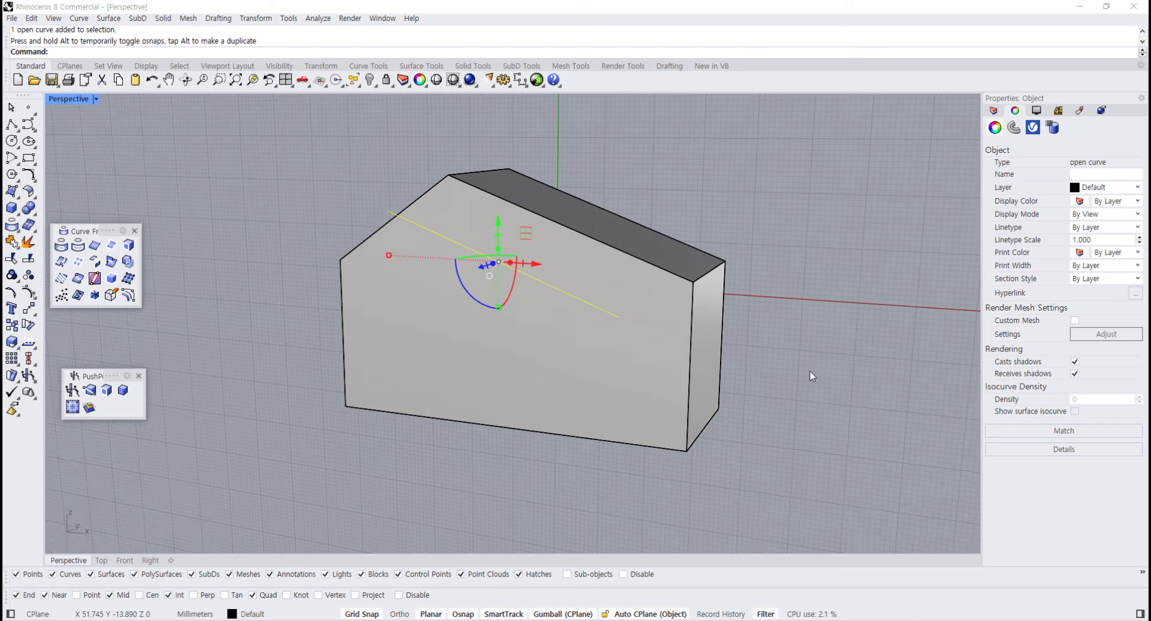
left_click(806, 371)
Move the duplicated vertical edge curve inward on the front gable face so it crosses the lowered slope curve and meets the bottom edge
left_click(690, 349)
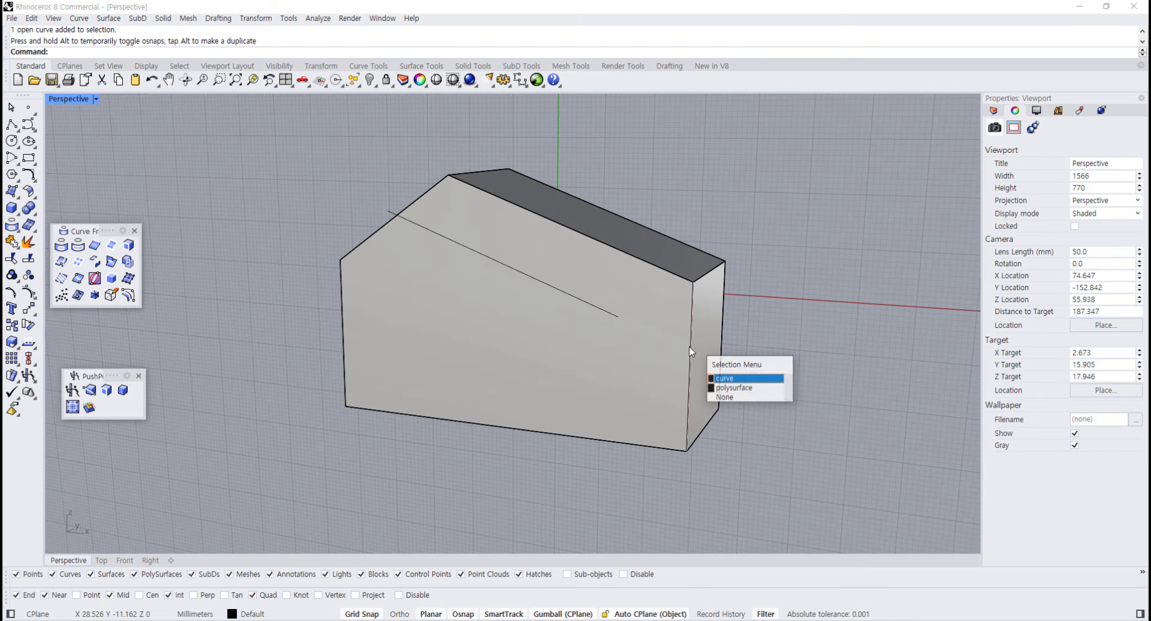
left_click(728, 378)
left_click_drag(732, 376, 561, 355)
right_click_drag(764, 393, 842, 362)
mouse_move(591, 338)
left_mouse_down()
mouse_move(609, 331)
mouse_move(587, 339)
left_mouse_up()
left_click(818, 394)
right_click_drag(818, 395, 612, 371)
Trim the overhanging ends of the slope curve and the vertical curve, using the three duplicated curves as cutting objects
scroll(431, 230, "up", 2)
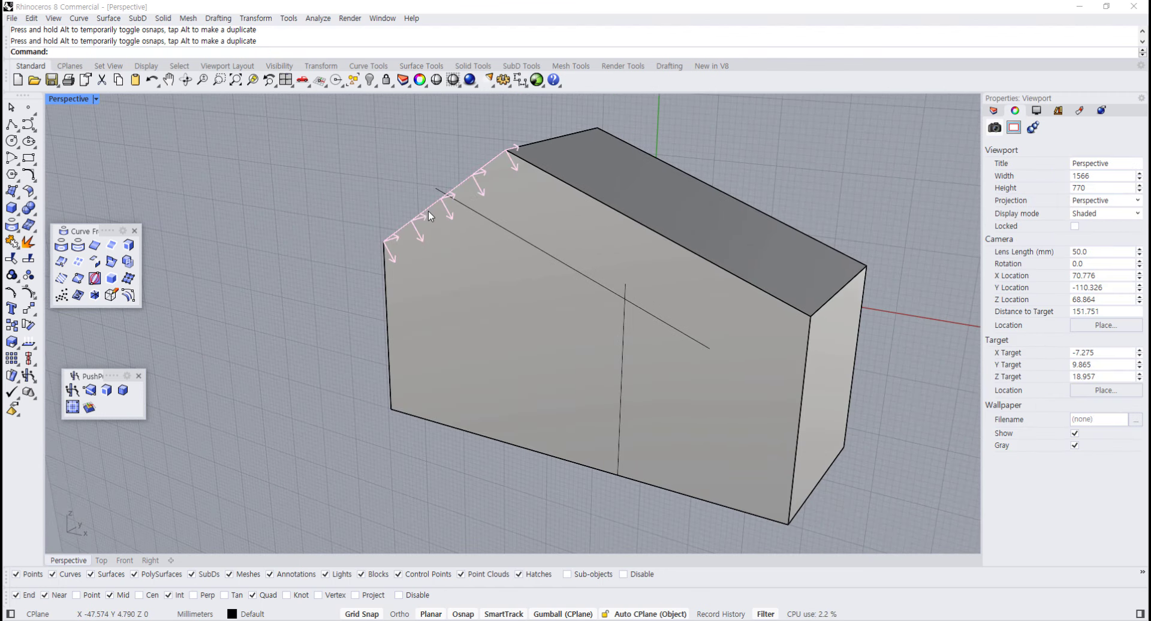
left_click(430, 206)
left_click(426, 200)
left_click(427, 206)
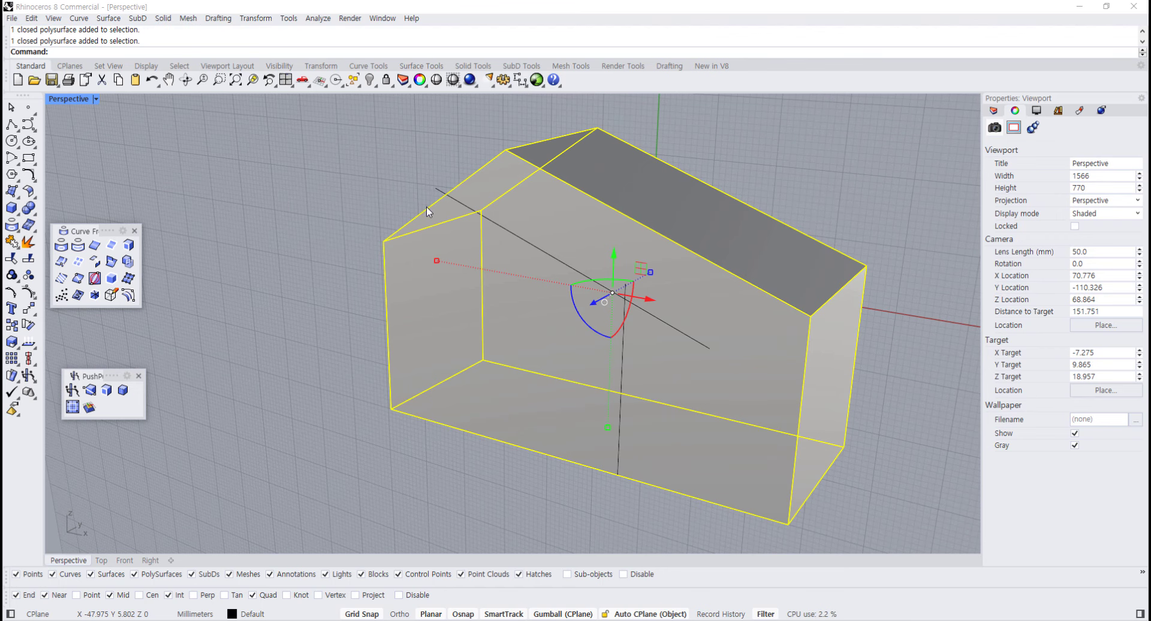
left_click(427, 208)
left_click(508, 229, "shift")
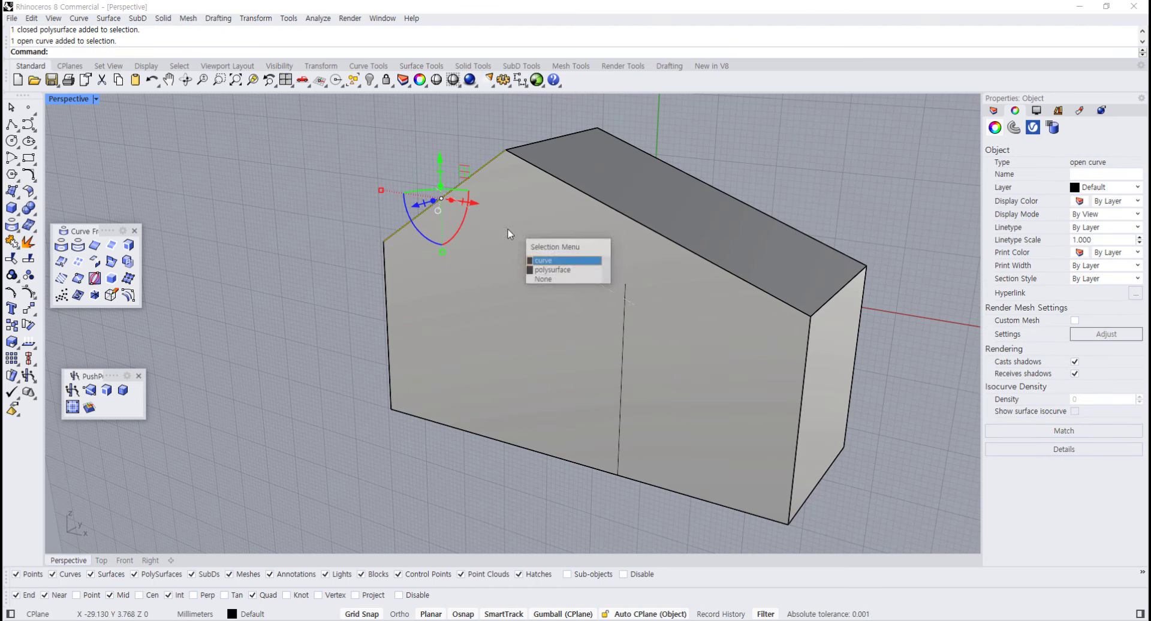
left_click(552, 260)
left_click(622, 333, "shift")
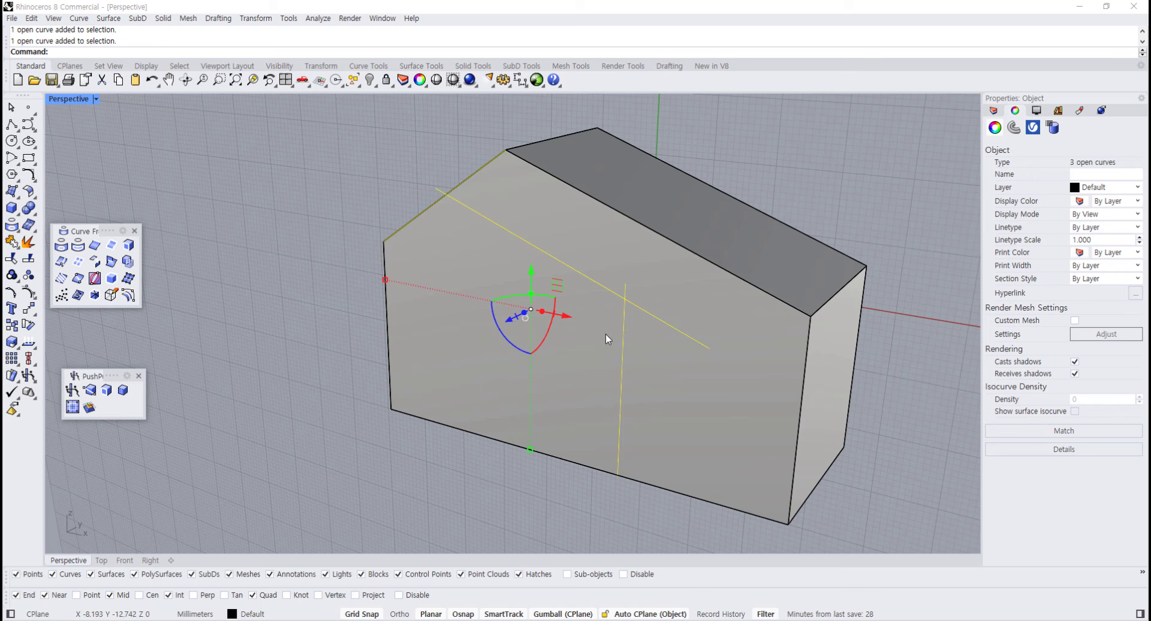
right_click_drag(232, 388, 283, 341)
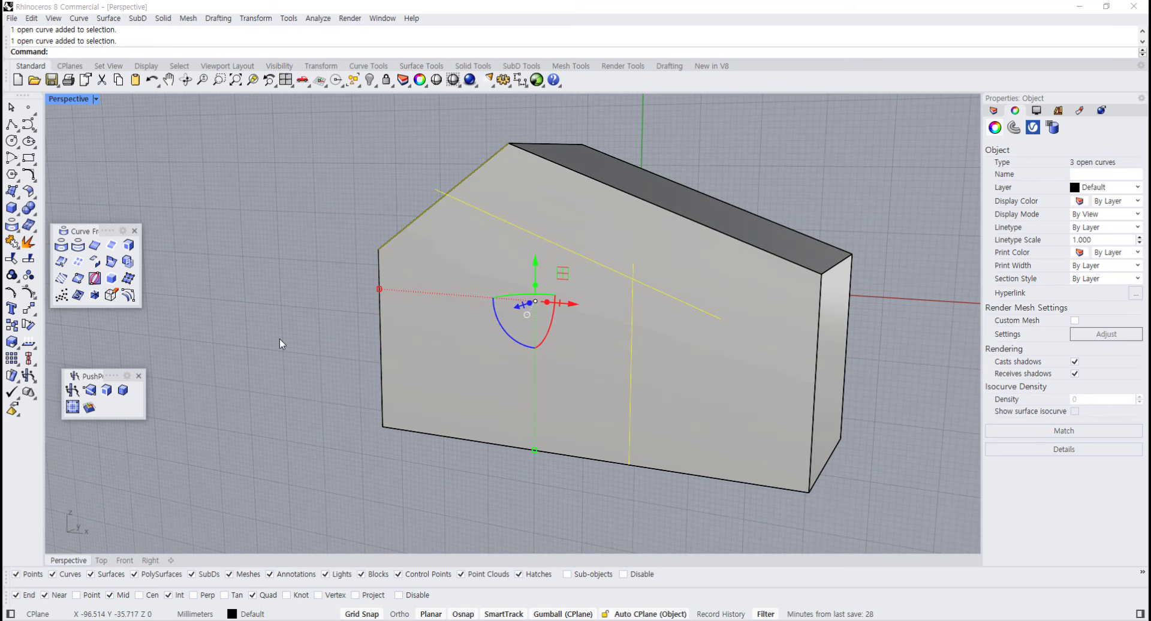
left_click(11, 259)
left_click(435, 195)
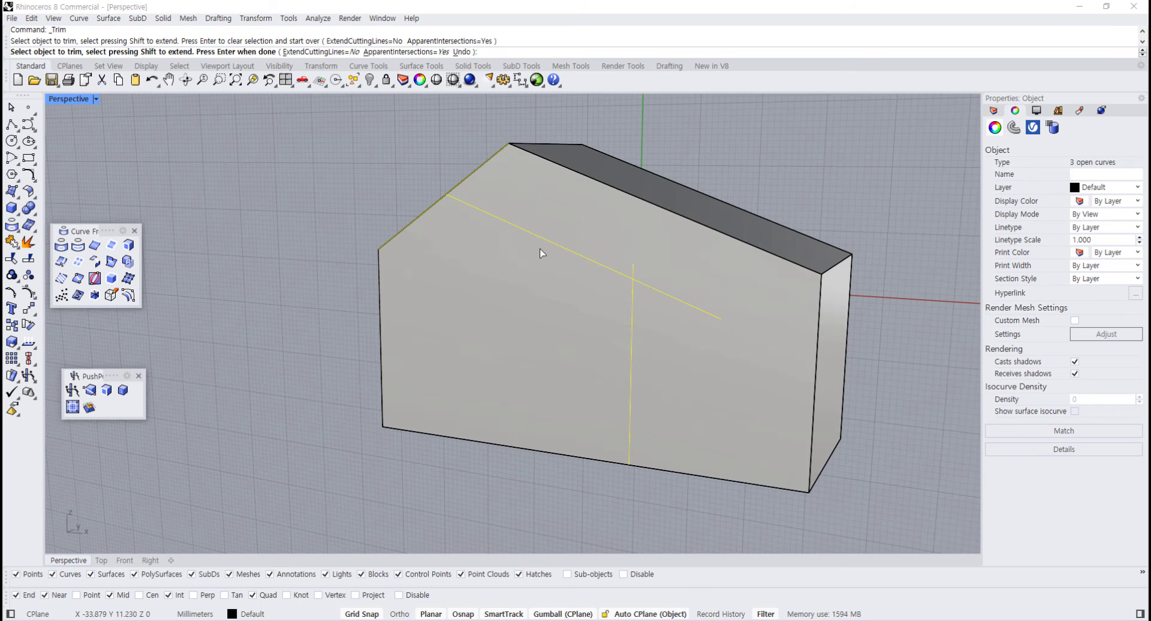
left_click(676, 306)
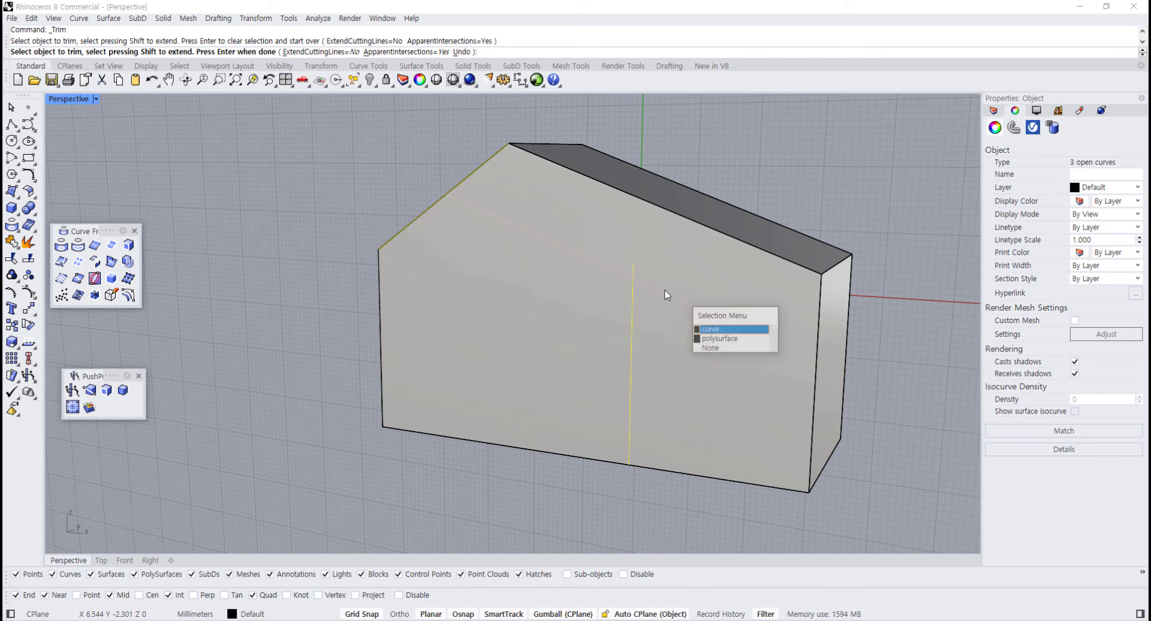
left_click(713, 327)
key("Return")
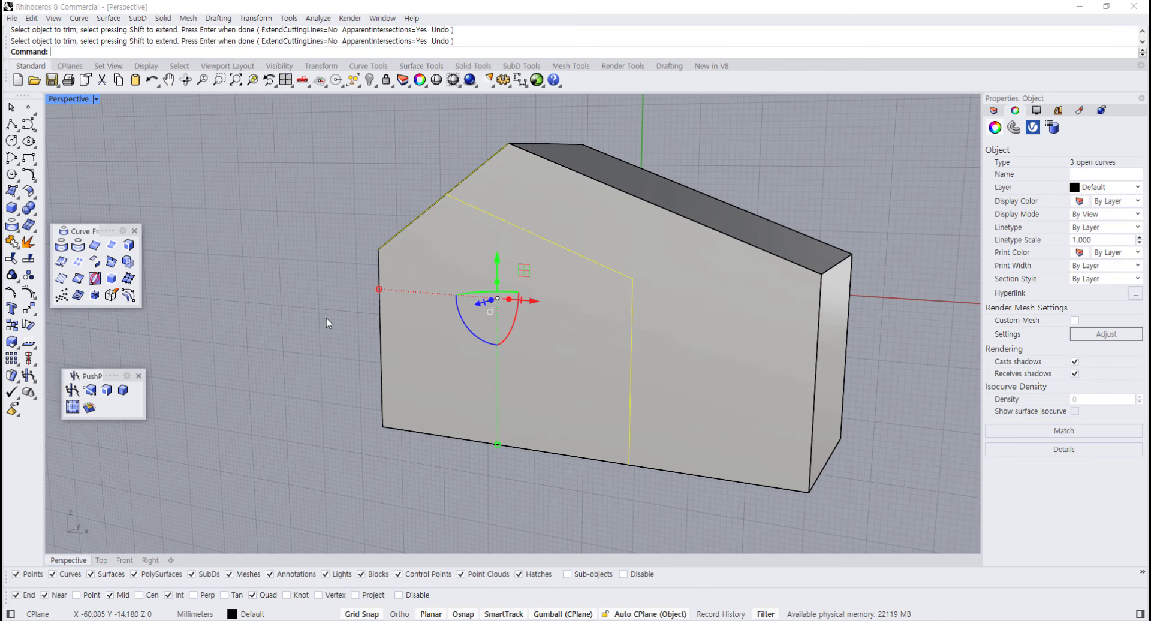
key("Escape")
Try to PushPull the curve-bounded part of the front gable face outward by about 90 mm, and undo it
left_click(456, 216)
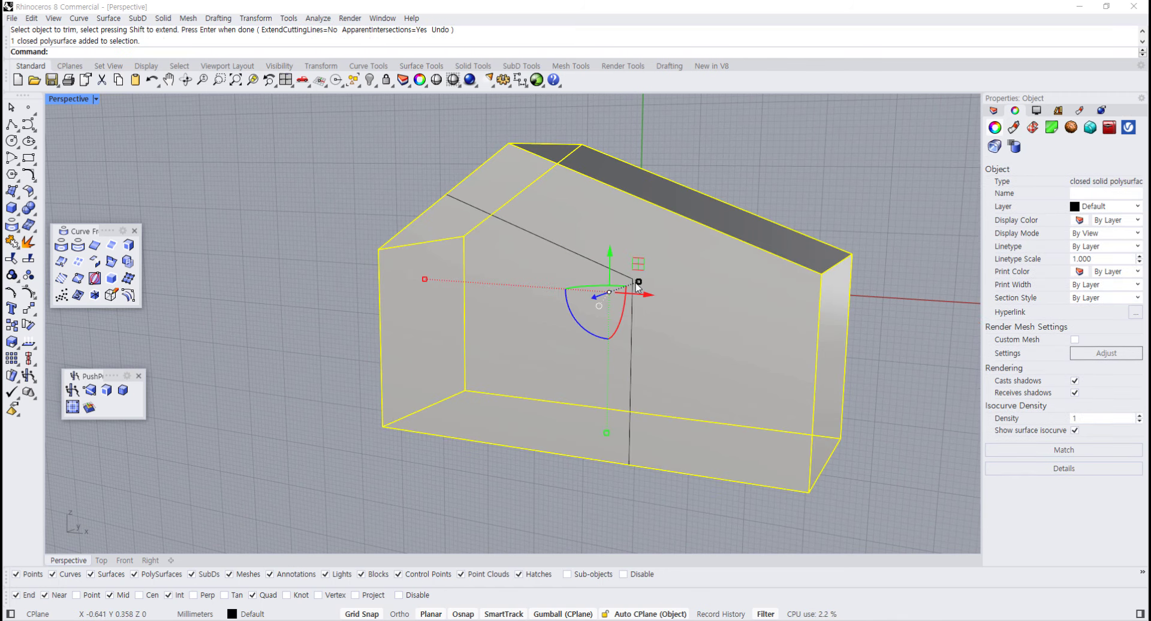
key("Escape")
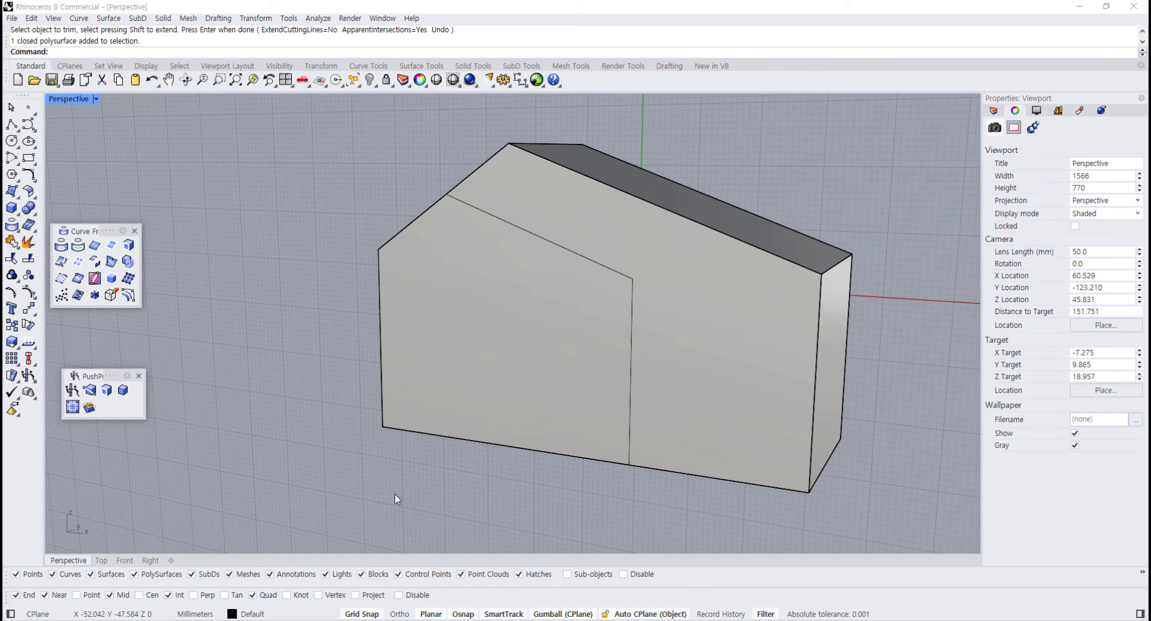
left_click(71, 392)
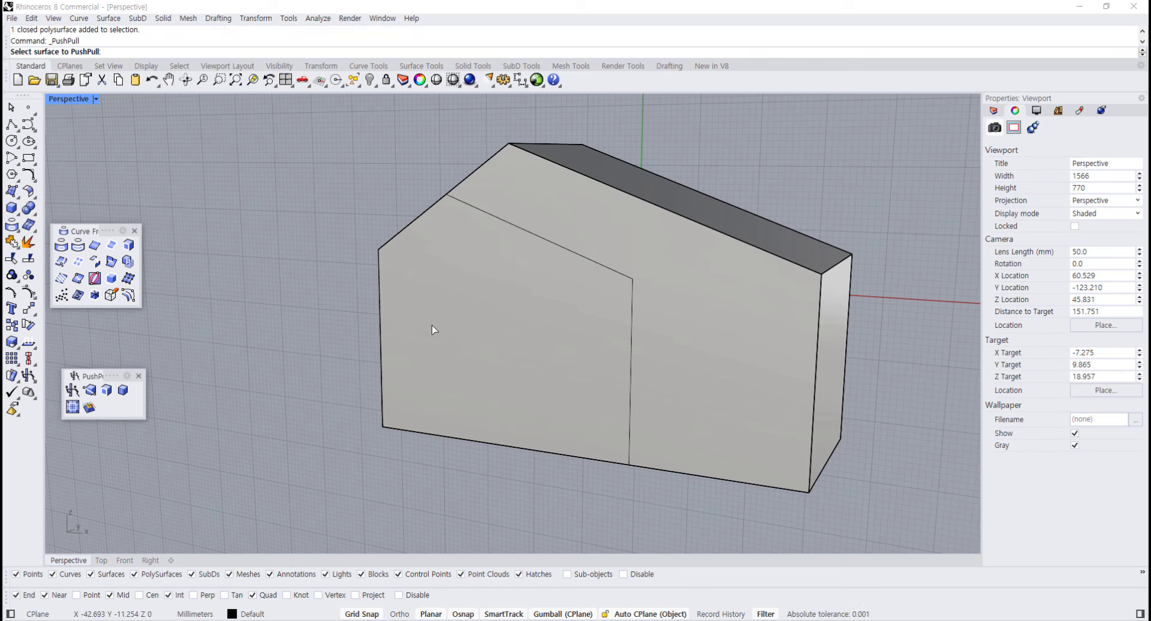
left_click(473, 325)
scroll(345, 411, "down", 7)
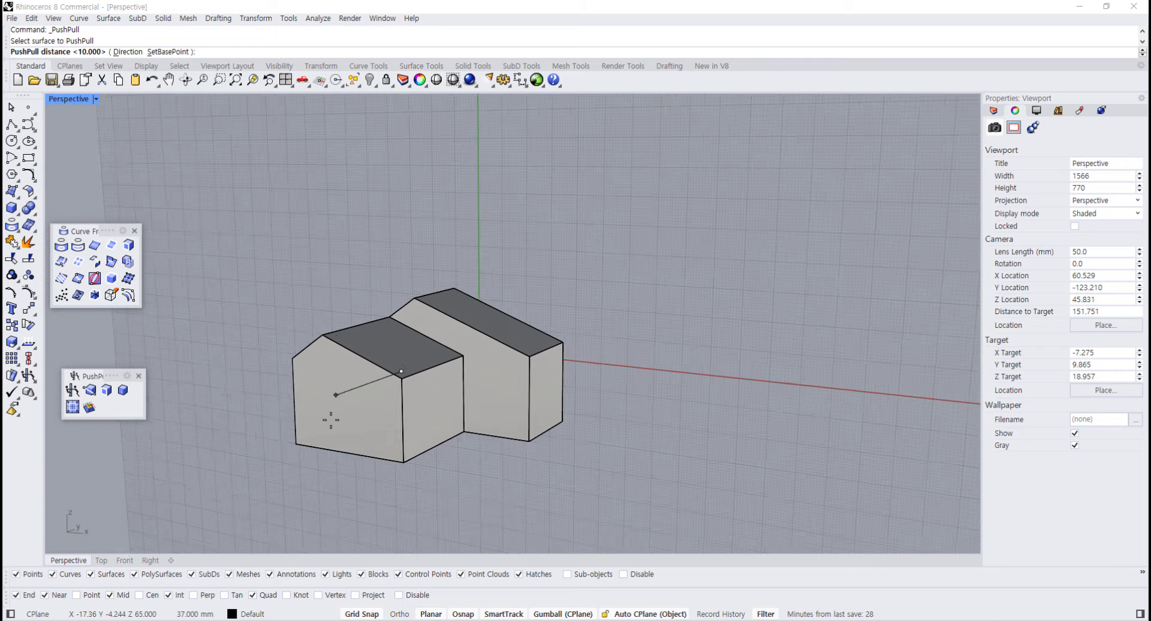
right_click_drag(332, 418, 387, 395, "shift")
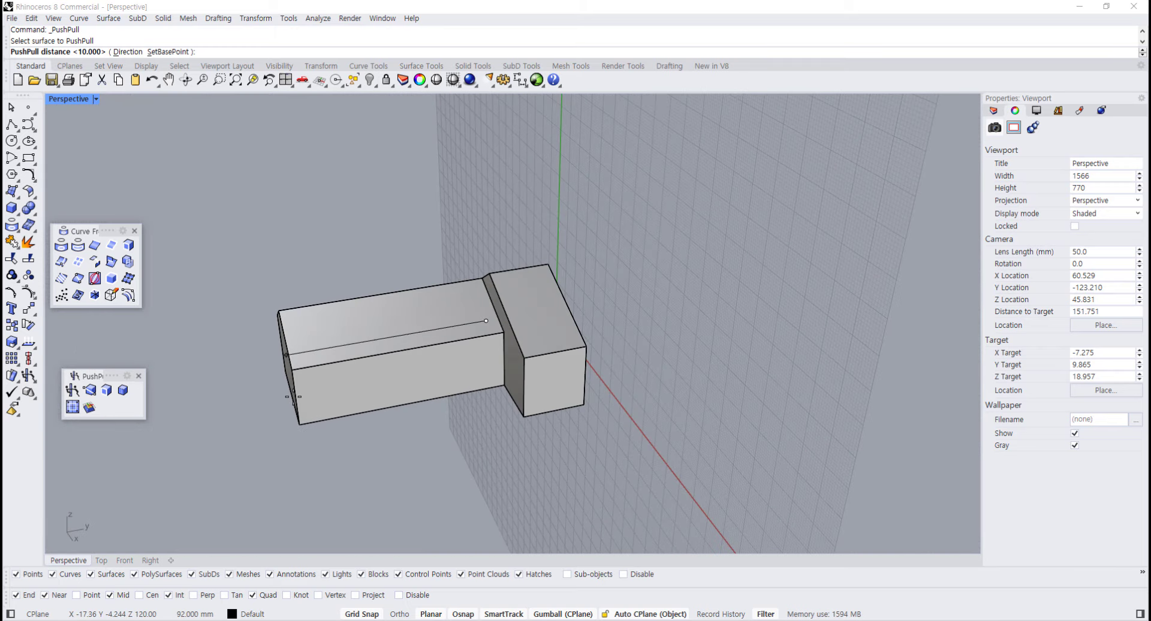
left_click(294, 396)
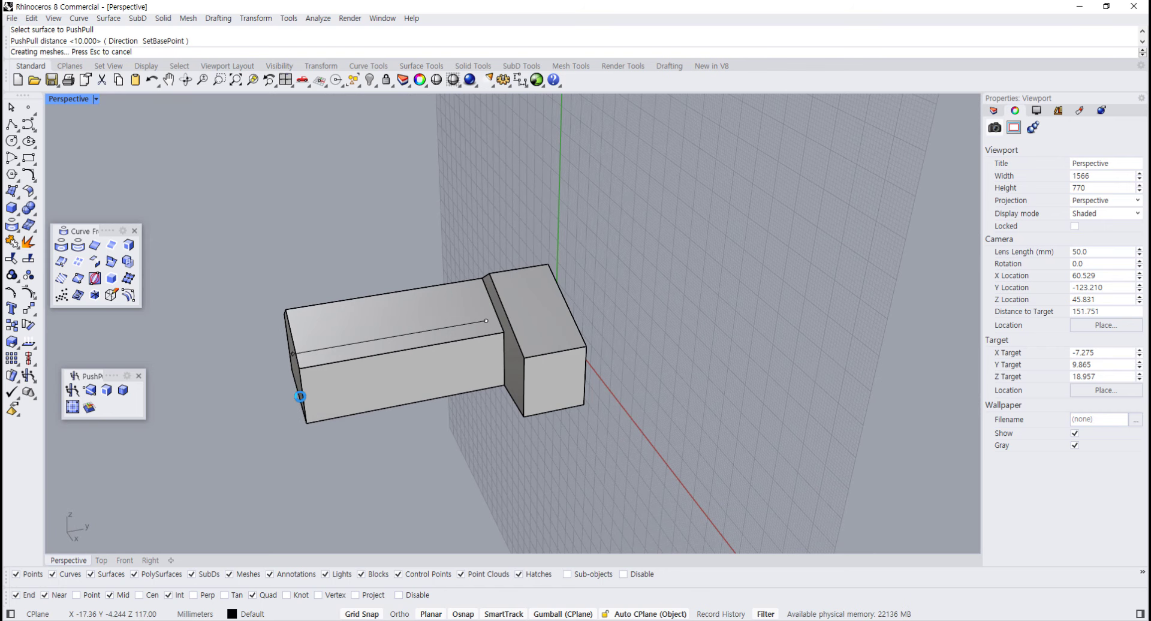
right_click_drag(298, 393, 588, 326)
key("ctrl+z")
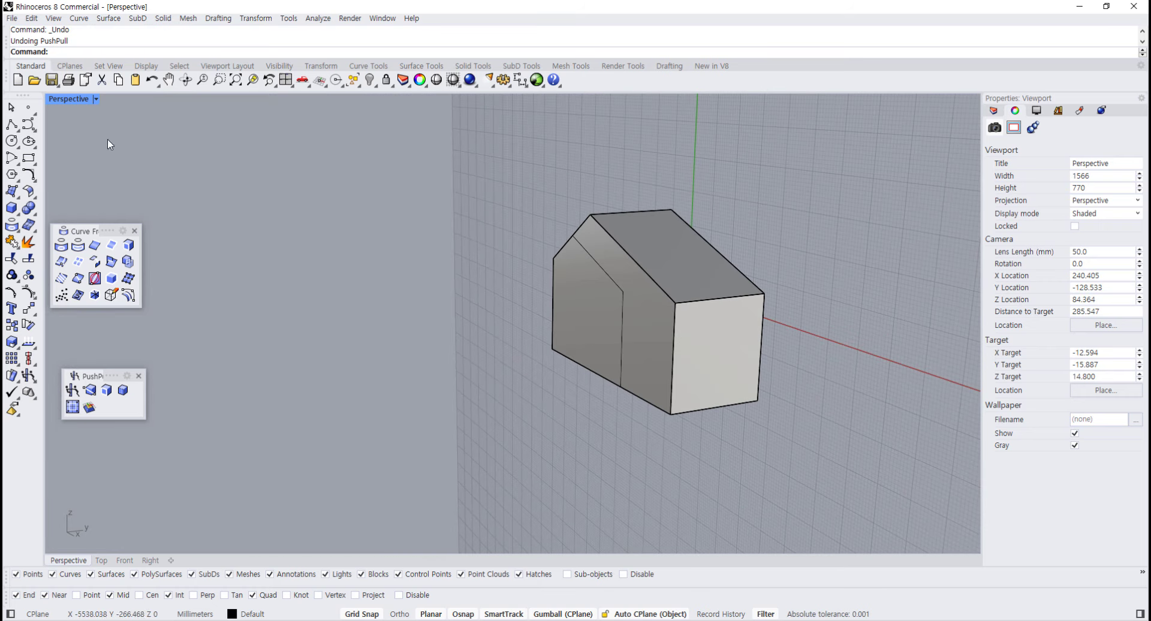
PushPull the curve-bounded part of the house's front gable face outward by about 95 mm to form the wing
double_click(67, 99)
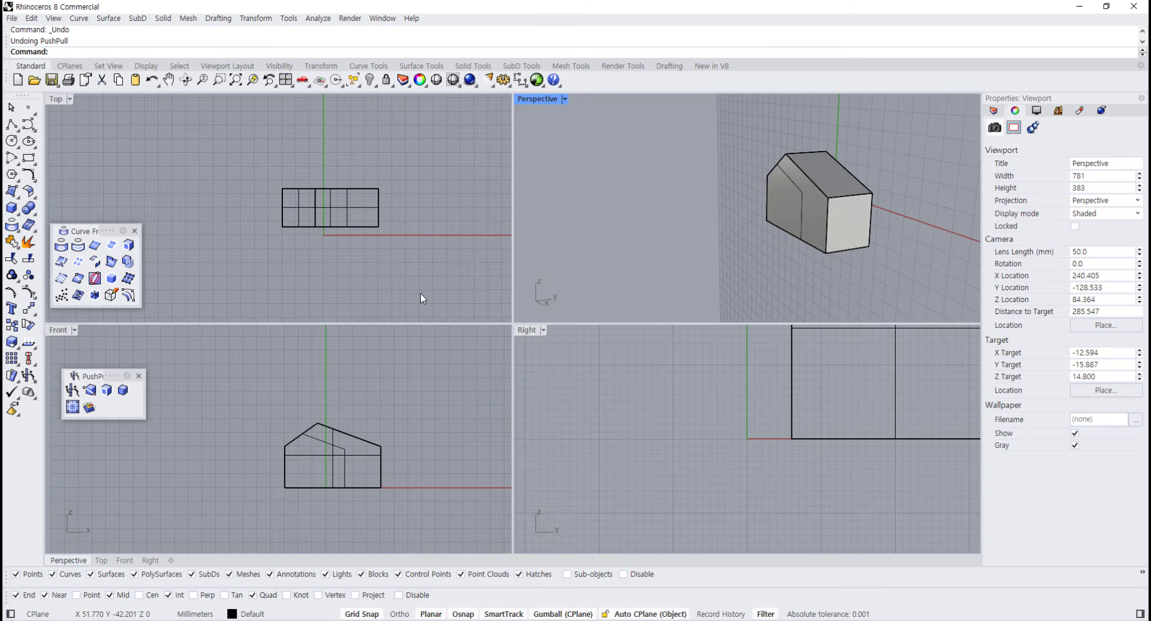
left_click(784, 206)
left_click(724, 218)
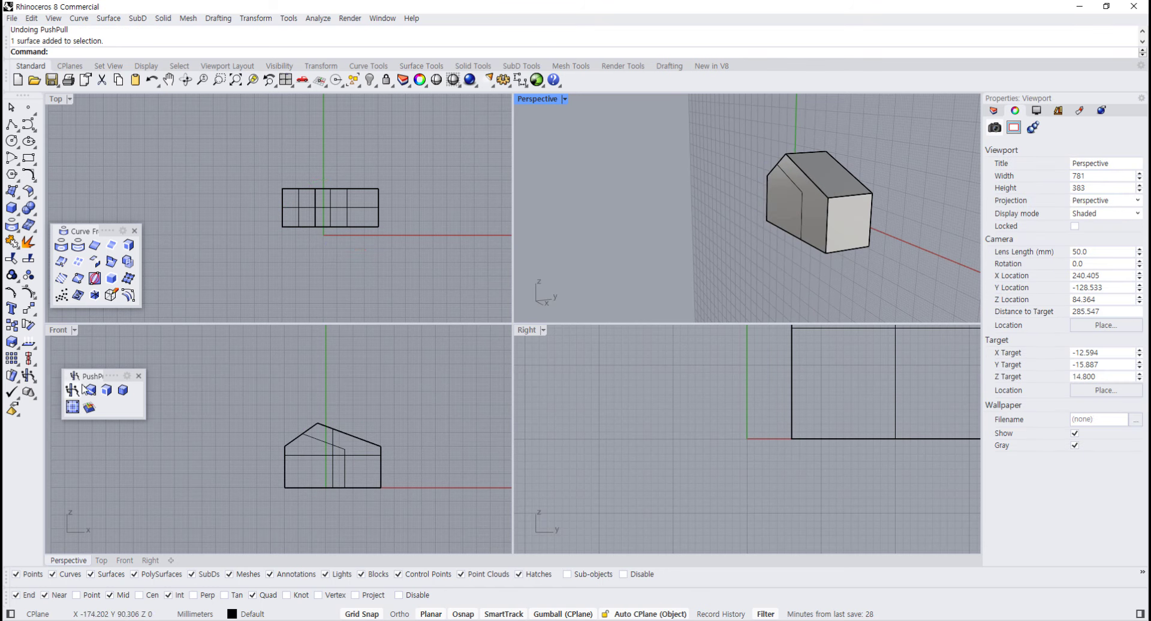
right_click_drag(710, 240, 645, 252)
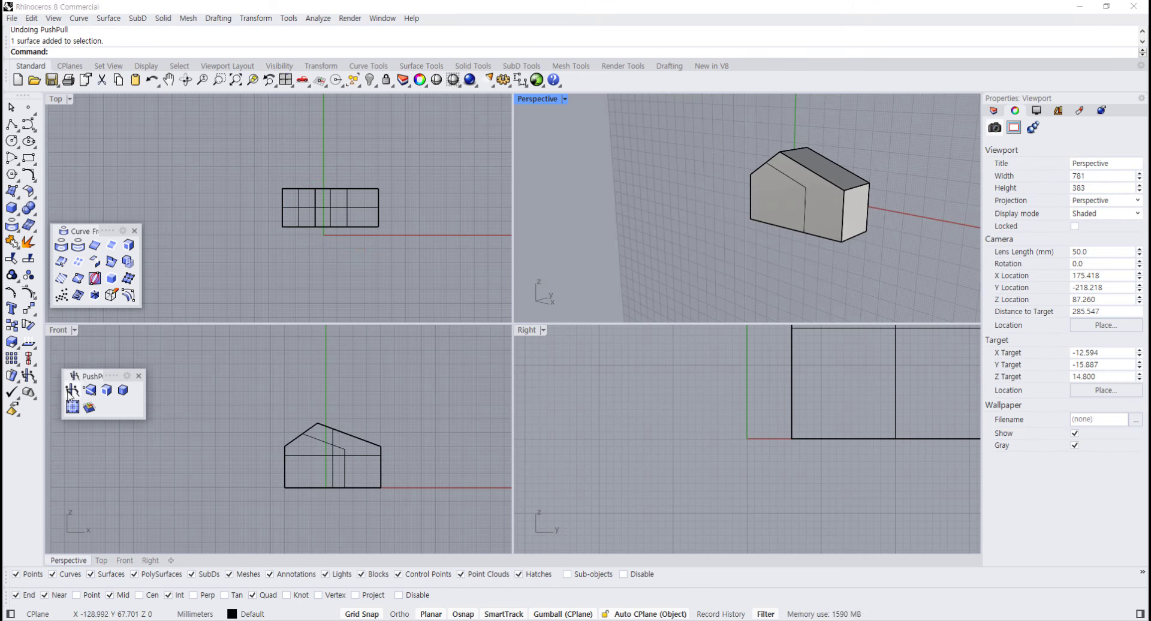
left_click(72, 389)
left_click(784, 200)
scroll(385, 244, "down", 3)
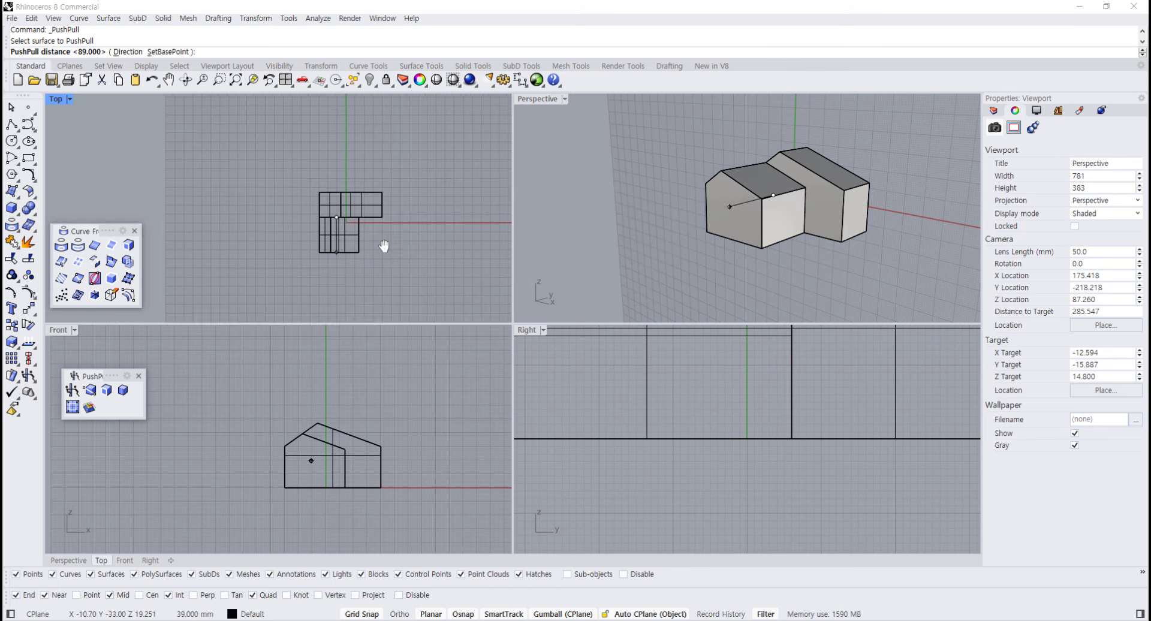
scroll(359, 258, "up", 2)
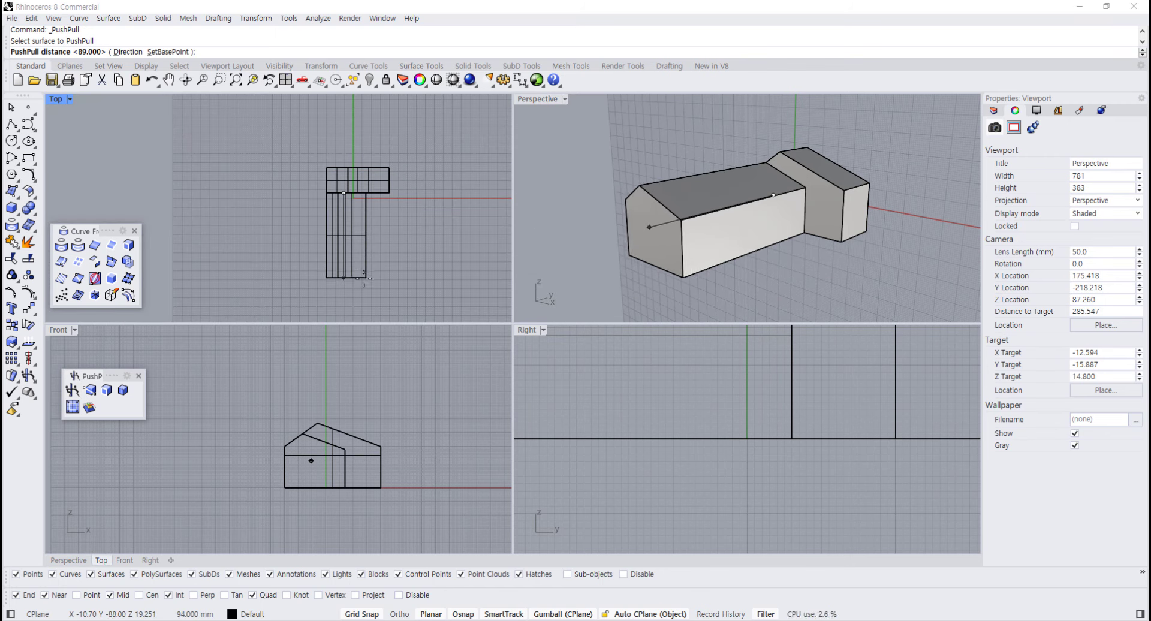
left_click(363, 280)
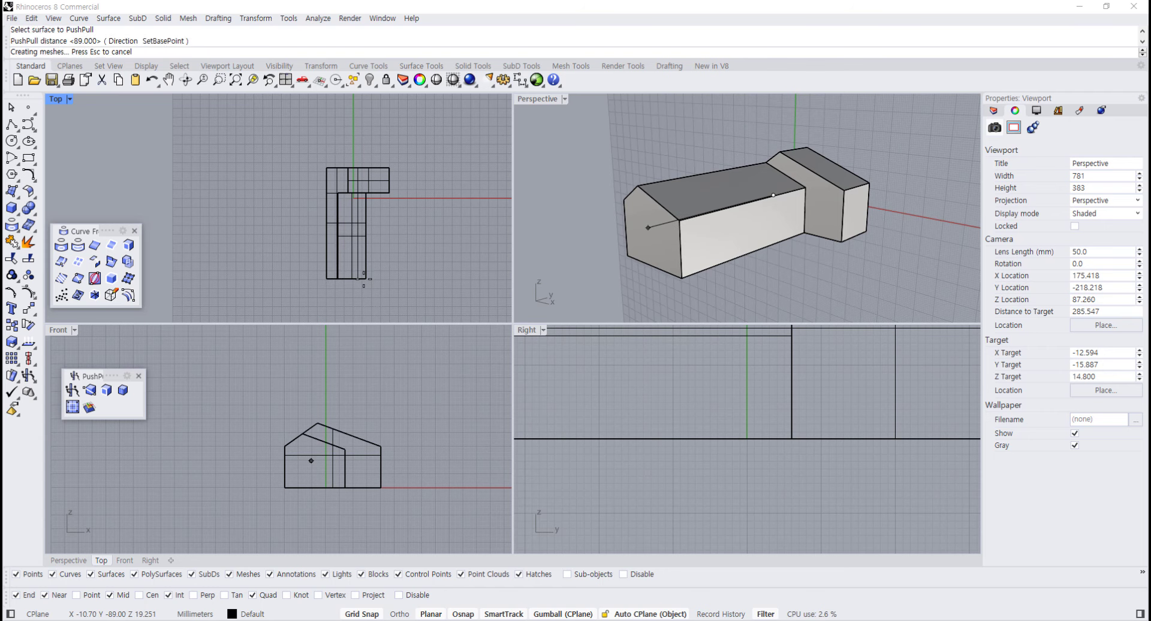
left_click(819, 277)
right_click_drag(819, 277, 750, 270)
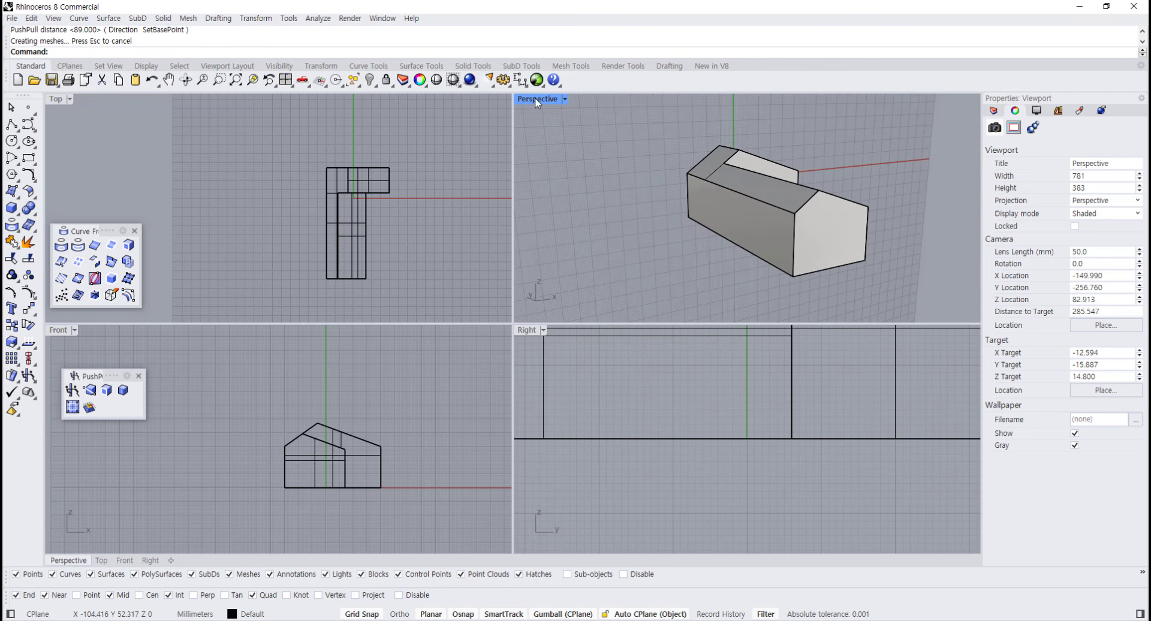
double_click(537, 98)
right_click_drag(627, 267, 521, 268)
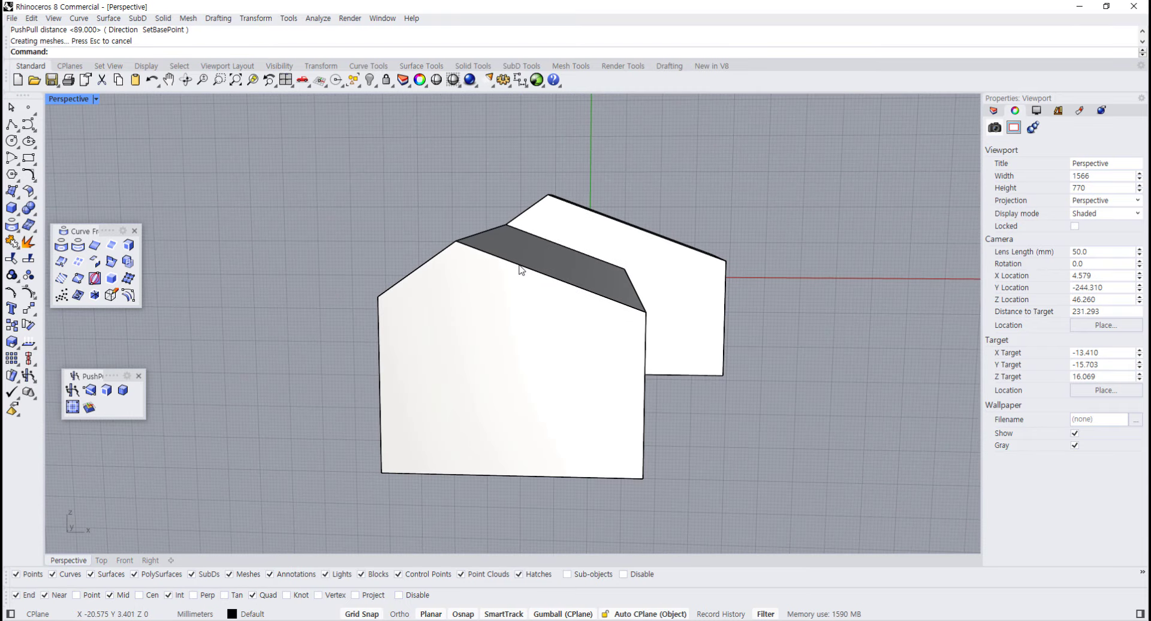
right_click_drag(518, 292, 516, 267)
left_click_drag(525, 254, 452, 302)
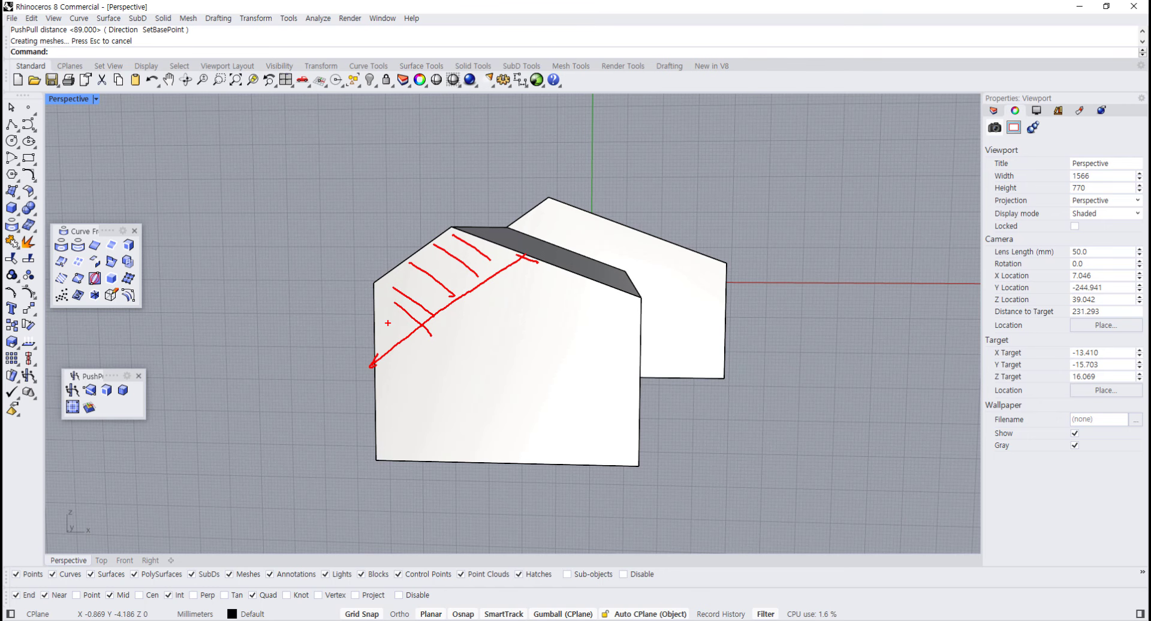
key("Escape")
right_click_drag(526, 270, 526, 269)
double_click(60, 99)
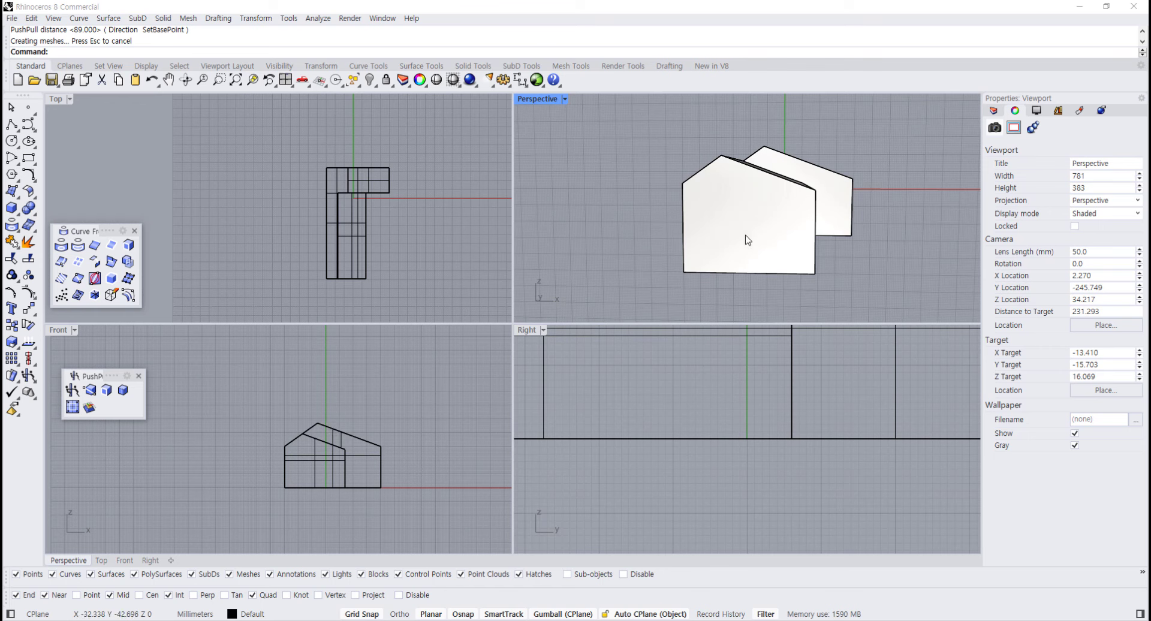
Try to duplicate the wing's short roof-slope edge down and inward across its front gable face, and undo it
right_click_drag(747, 240, 732, 230)
scroll(725, 207, "up", 4)
left_click(717, 180, "ctrl+shift")
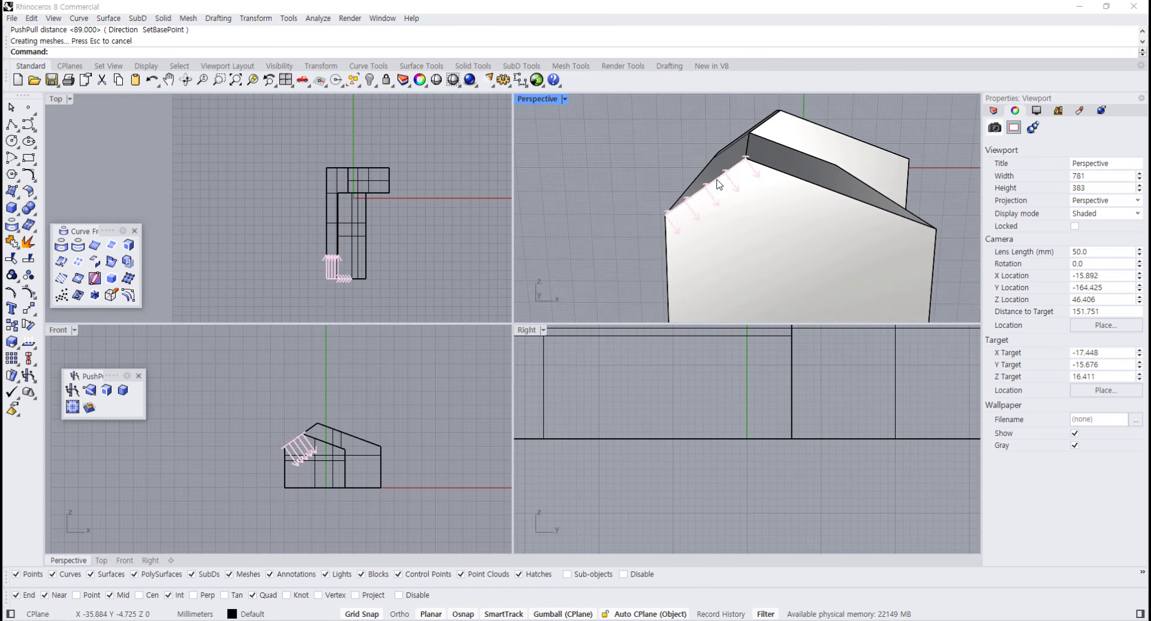
right_click_drag(733, 186, 731, 171)
right_click_drag(298, 438, 328, 432)
scroll(328, 432, "up", 8)
right_click_drag(727, 189, 726, 185)
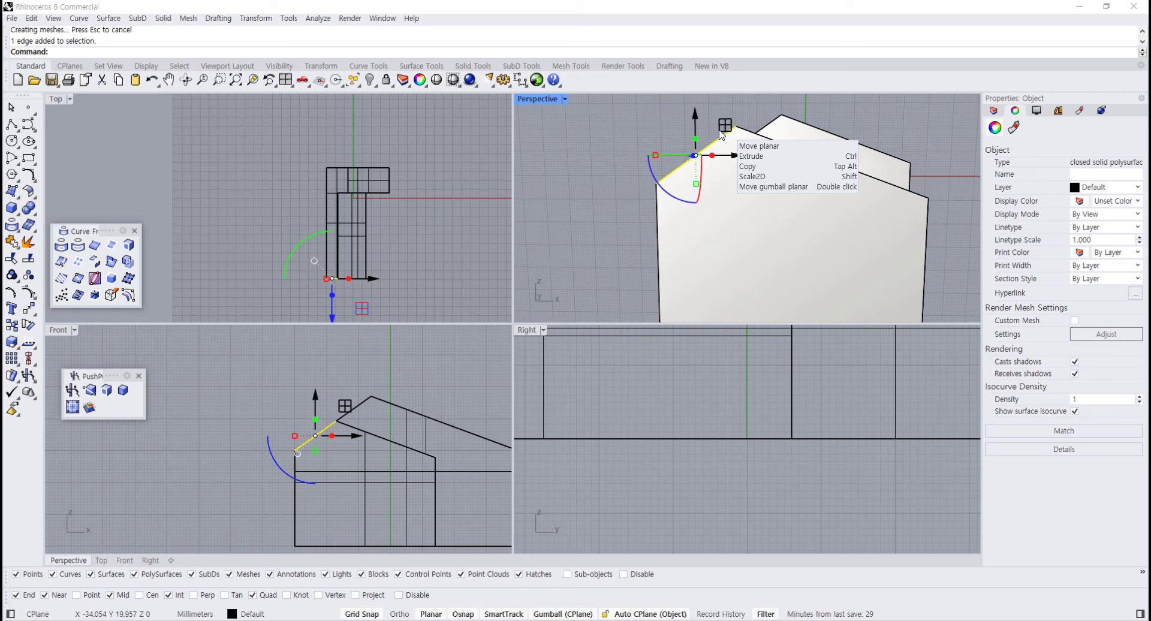
left_click_drag(727, 130, 765, 169)
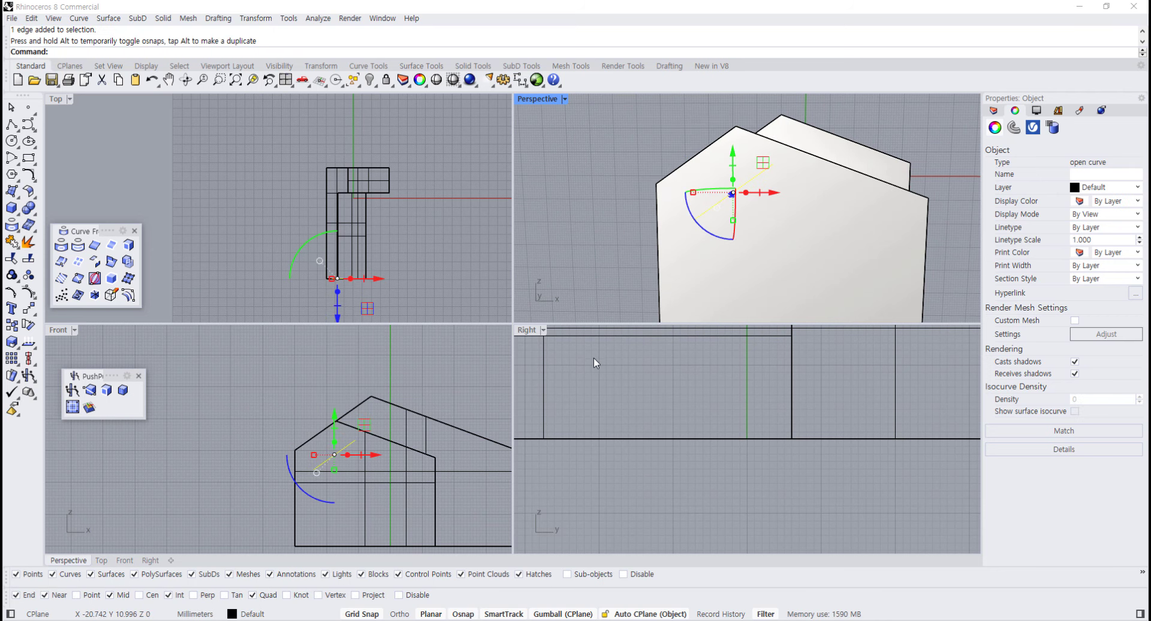
key("ctrl+z")
Duplicate the wing's short roof-slope edge and place the copy lower and further inward on its front gable face
right_click_drag(548, 214, 649, 217)
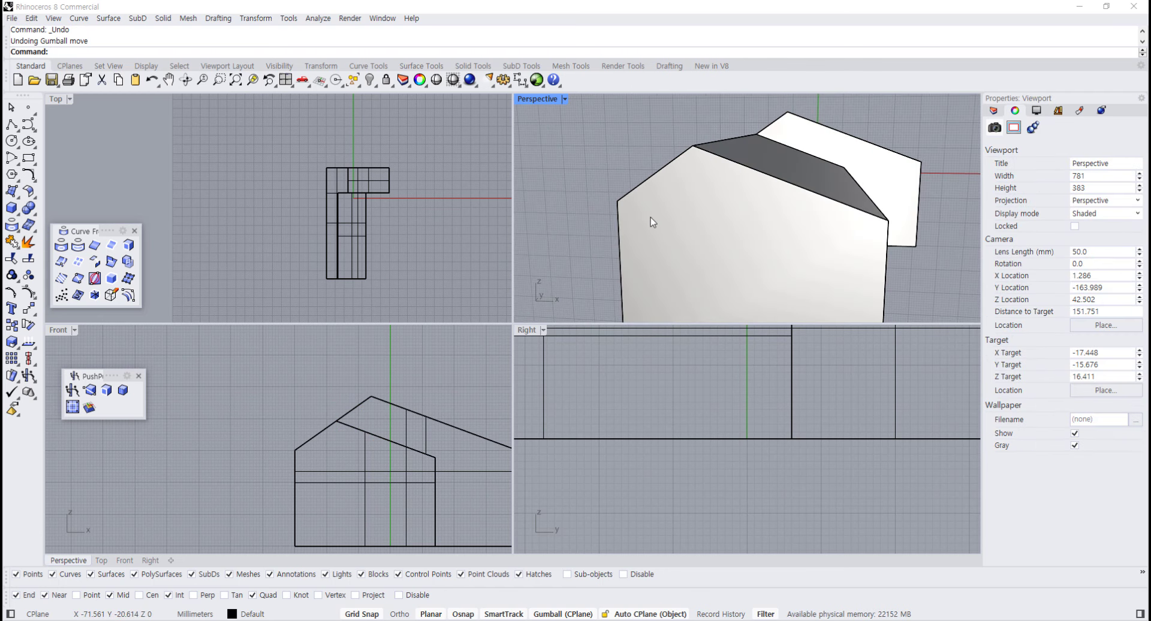
left_click(668, 165, "ctrl+shift")
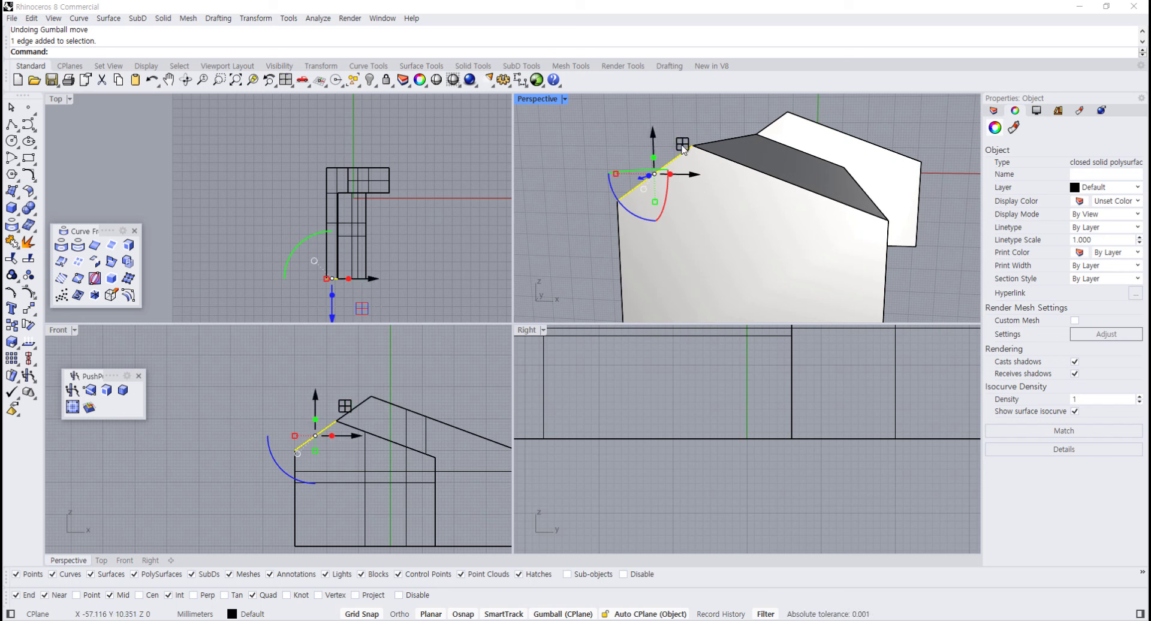
left_click_drag(684, 149, 687, 214)
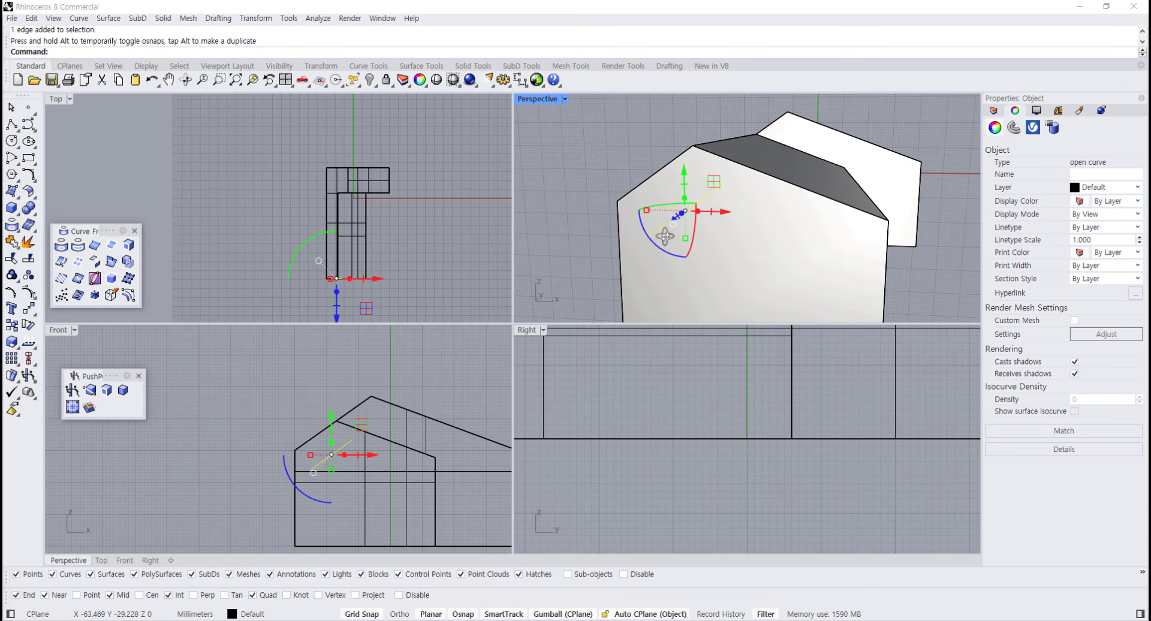
Align the gumball to the object and lengthen the duplicated slope curve along its own direction until both ends extend past the face
right_click_drag(664, 236, 639, 229)
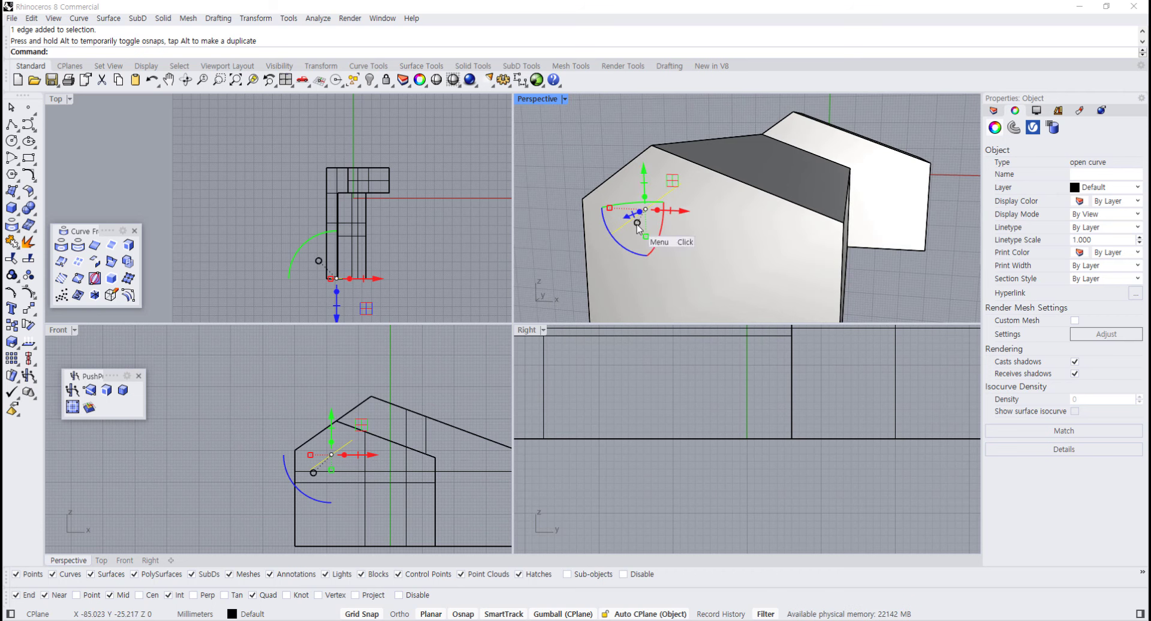
left_click(637, 224)
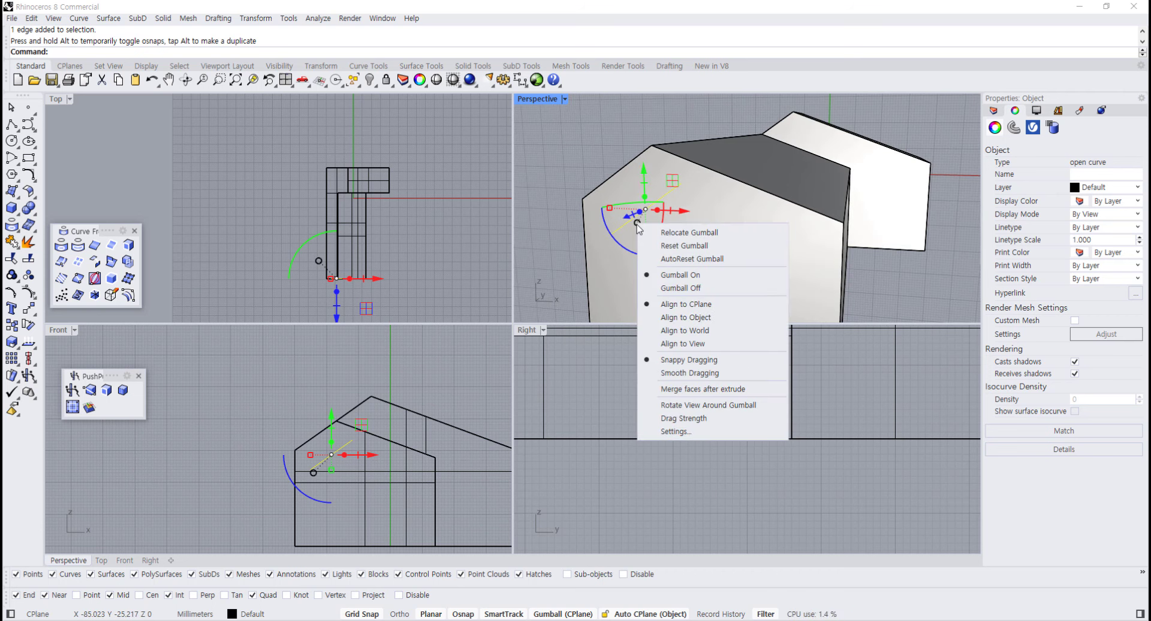
left_click(694, 318)
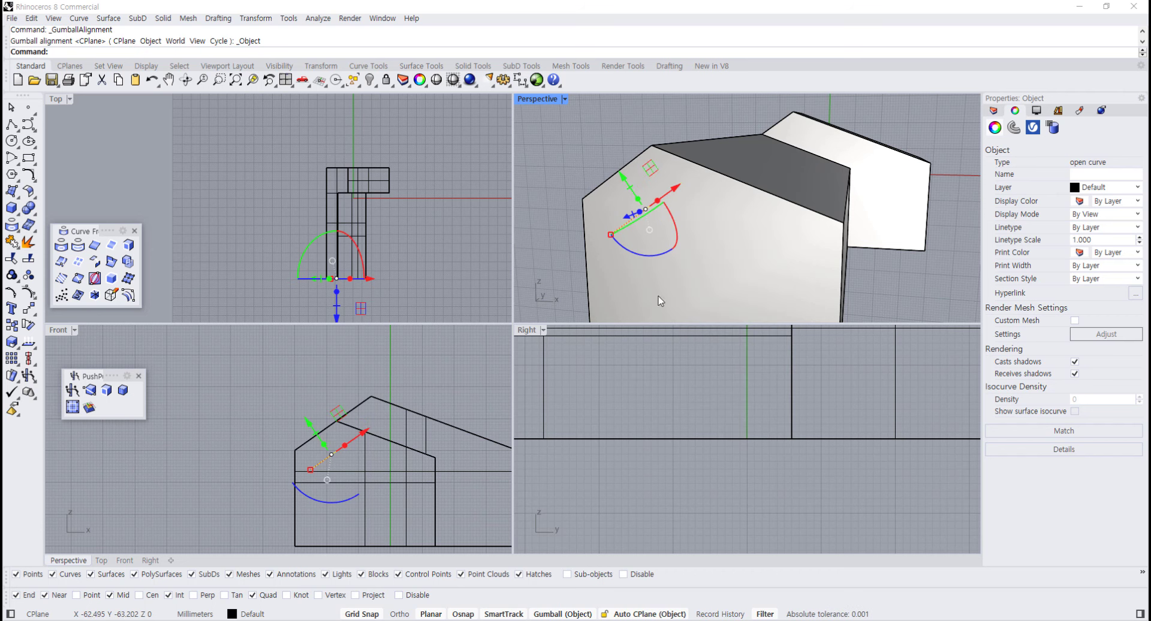
left_click_drag(610, 235, 566, 267)
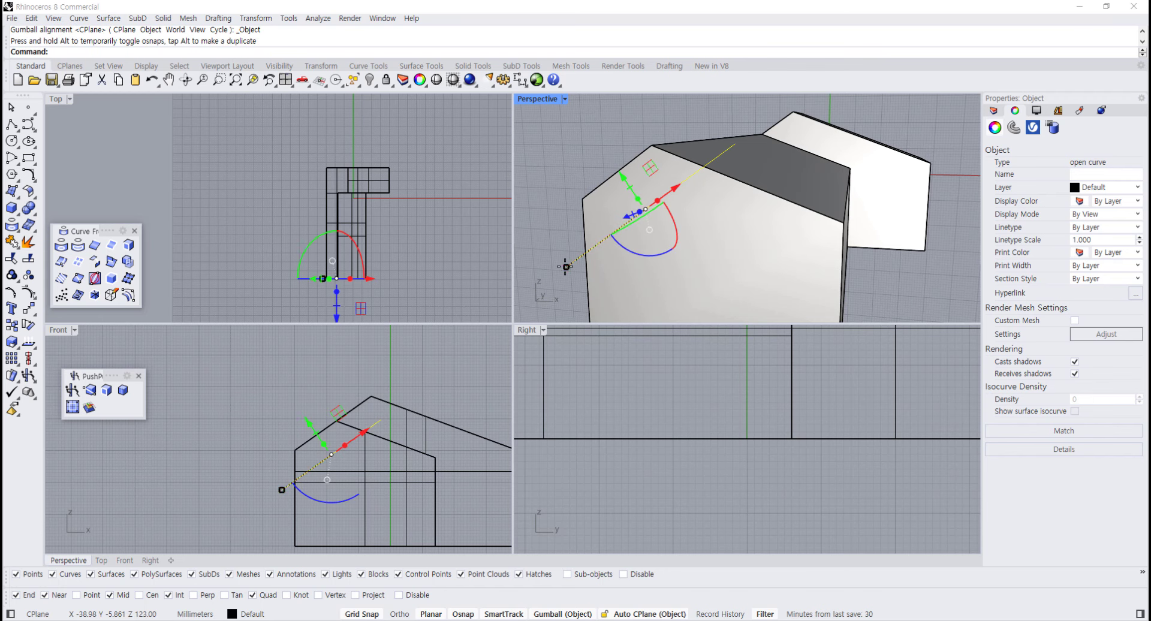
key("Escape")
PushPull the strip of the wing's front face above the duplicated slope curve back toward the house by about 75 mm
right_click_drag(822, 163, 791, 197)
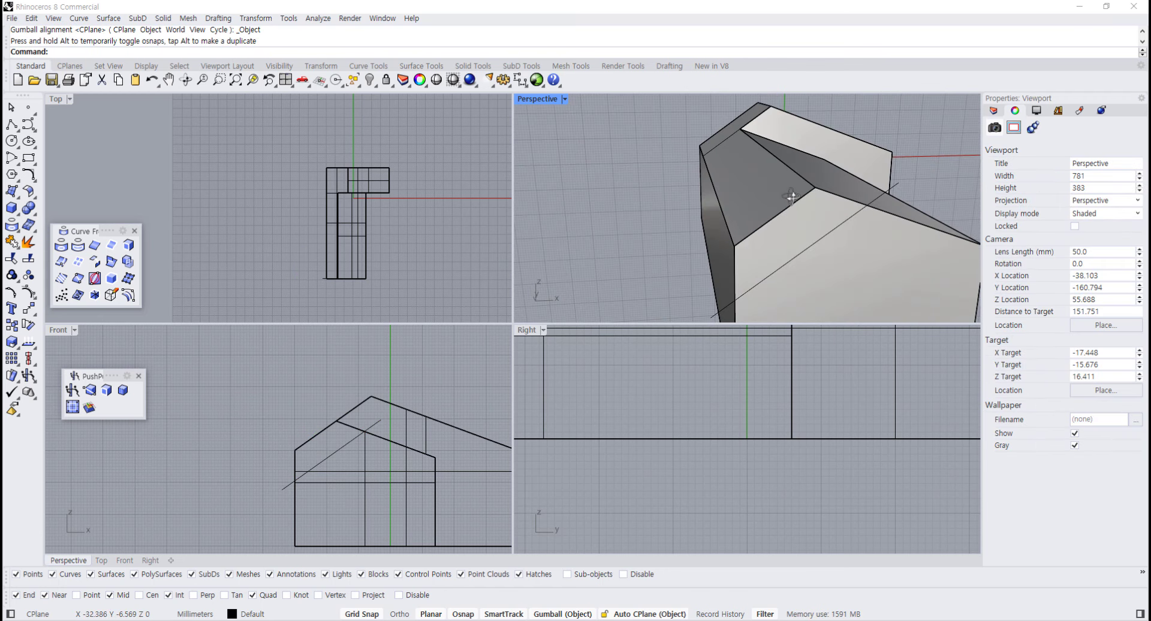
double_click(526, 99)
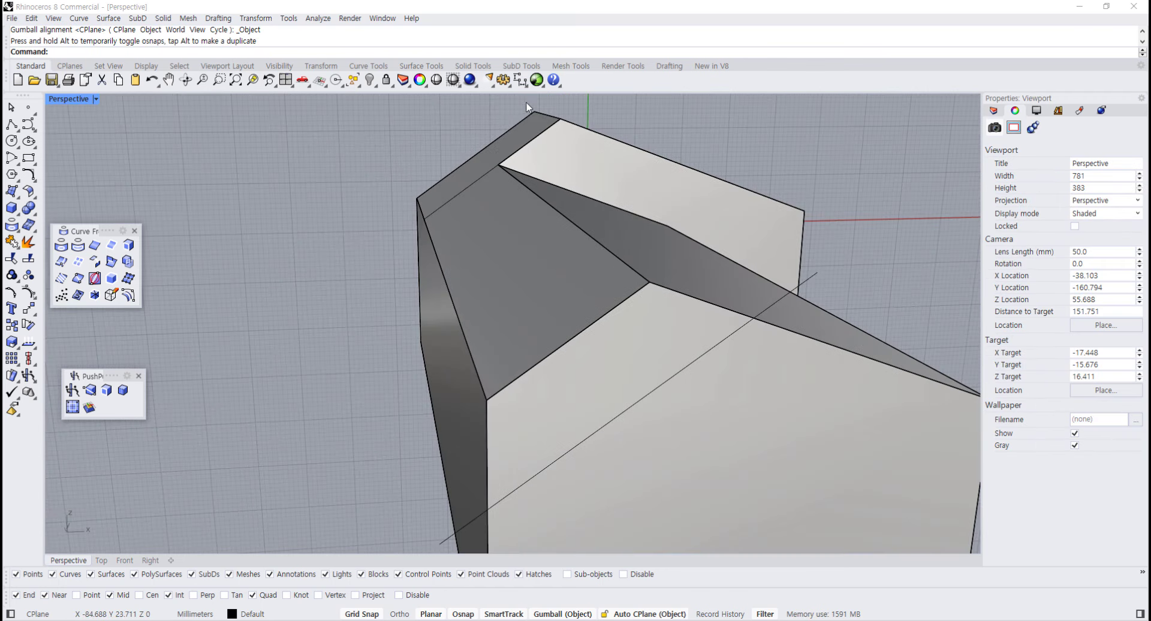
left_click(72, 389)
left_click(580, 372)
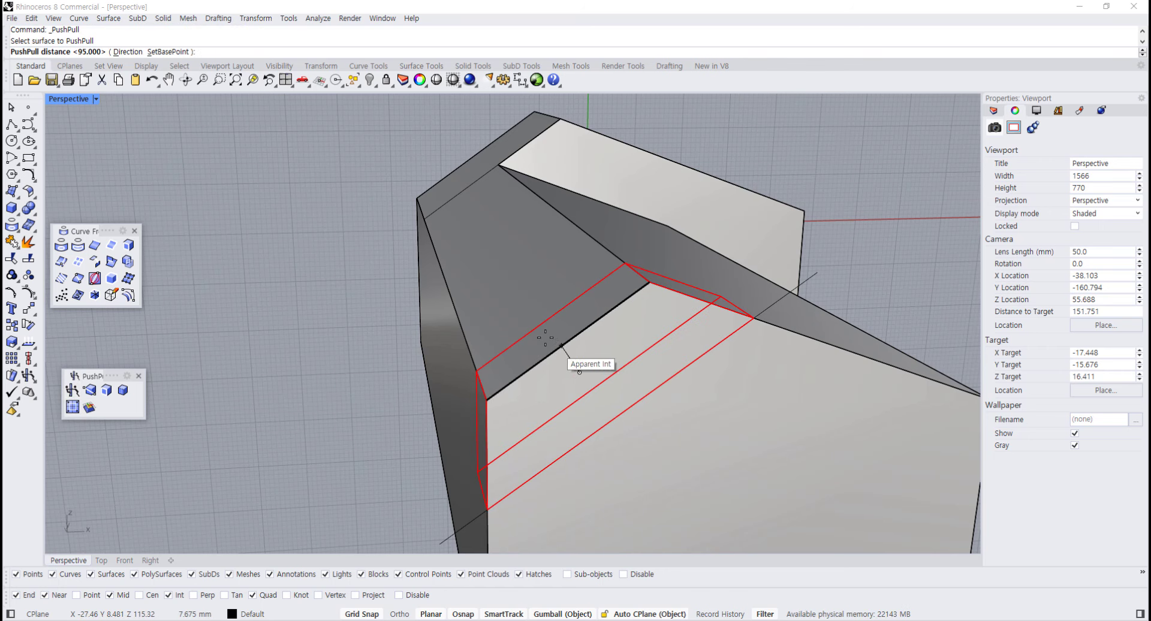
right_click_drag(544, 336, 516, 300)
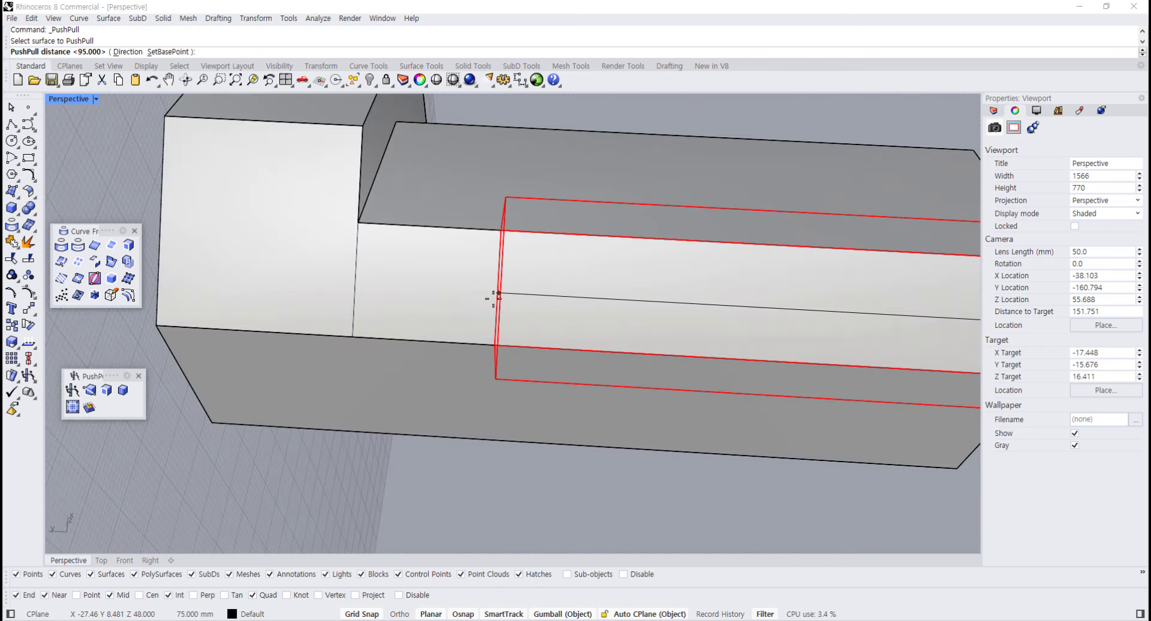
left_click(492, 298)
Delete the duplicated slope curve left at the wing's front face
right_click_drag(492, 298, 313, 295)
left_click(324, 291)
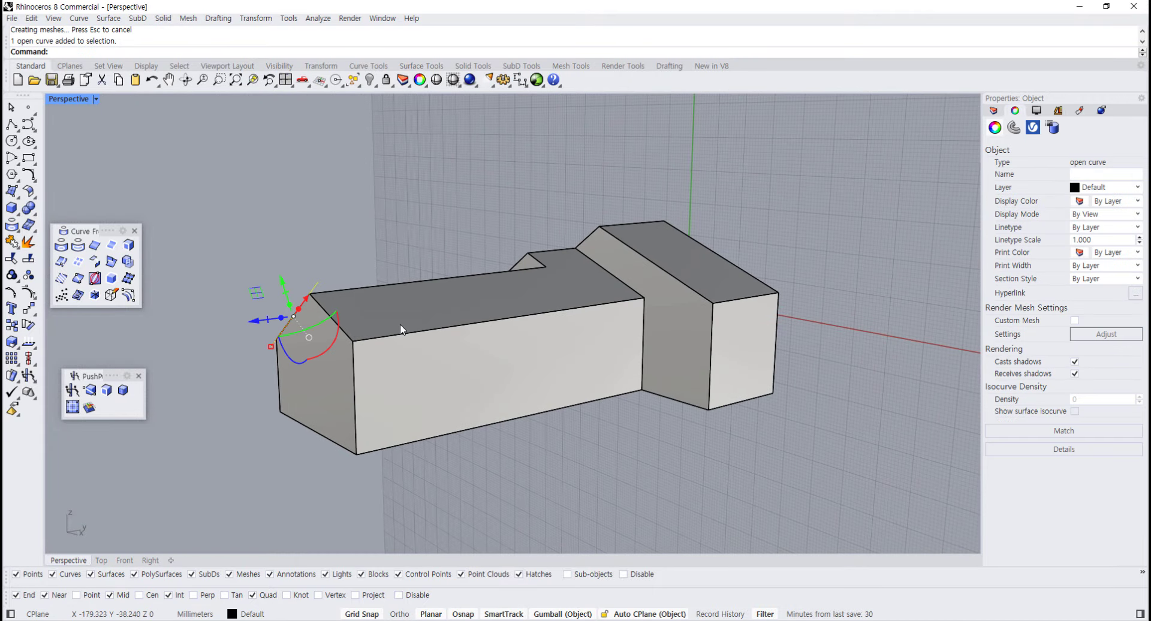
key("Delete")
Examine the cut wing roof and its junction with the main house from several angles
right_click_drag(440, 363, 380, 369)
right_click_drag(488, 397, 419, 395)
scroll(374, 426, "up", 2)
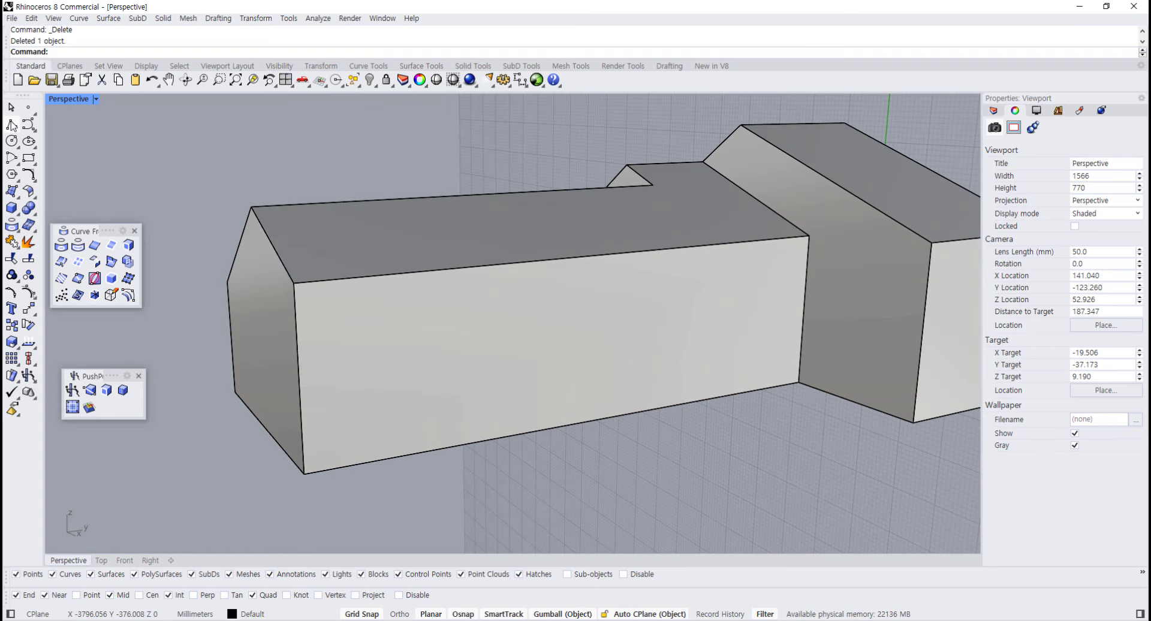
right_click_drag(666, 347, 669, 358)
scroll(792, 371, "down", 4)
right_click_drag(816, 347, 724, 356, "shift")
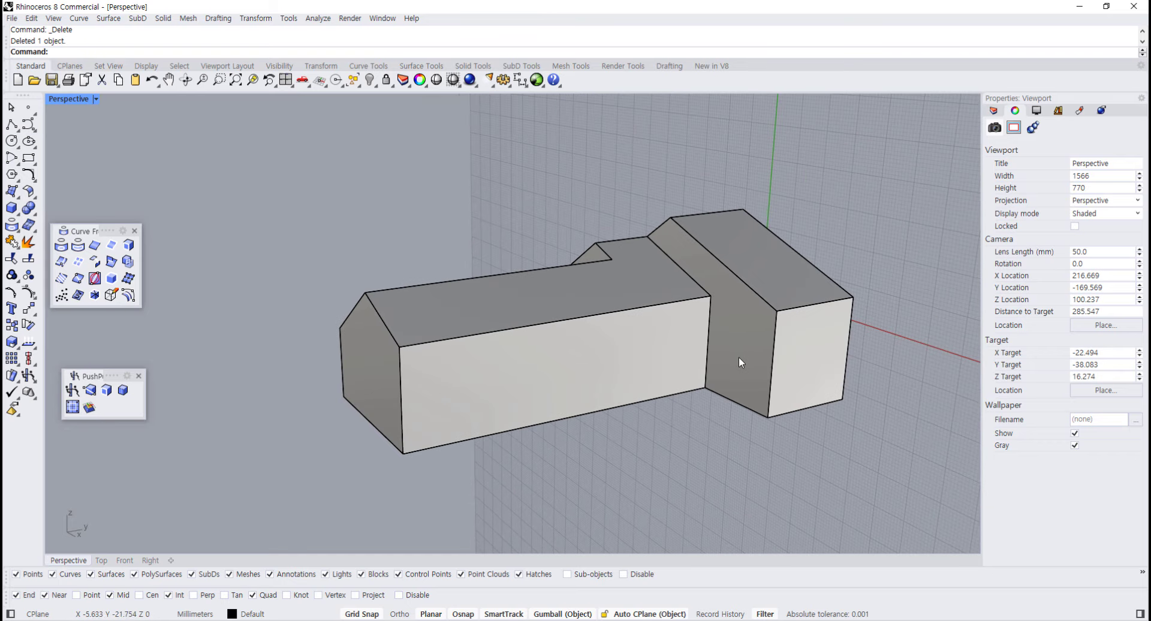
scroll(787, 334, "up", 2)
right_click_drag(405, 472, 479, 407, "shift")
right_click_drag(562, 408, 474, 398)
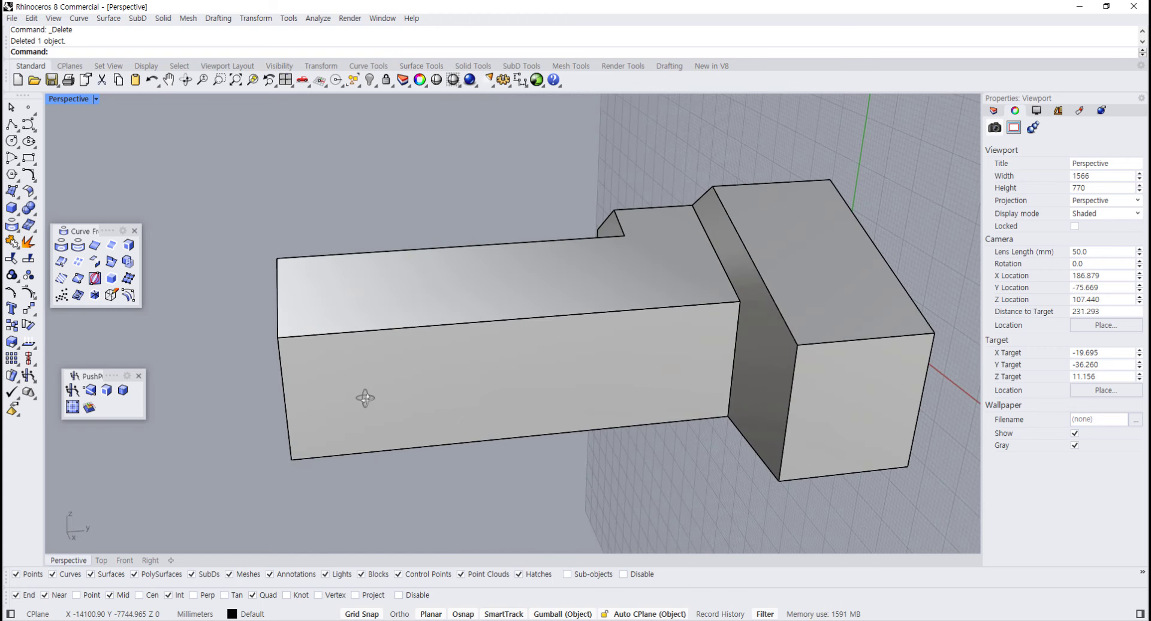
right_click_drag(365, 398, 404, 433)
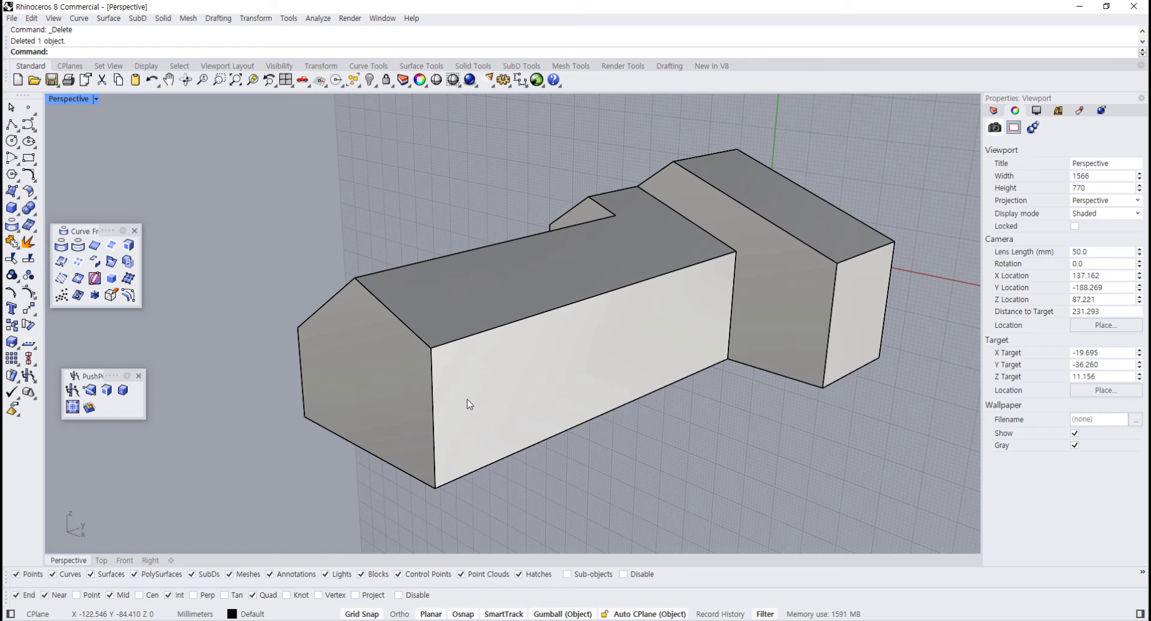
right_click_drag(466, 400, 467, 397, "shift")
right_click_drag(467, 398, 448, 367, "shift")
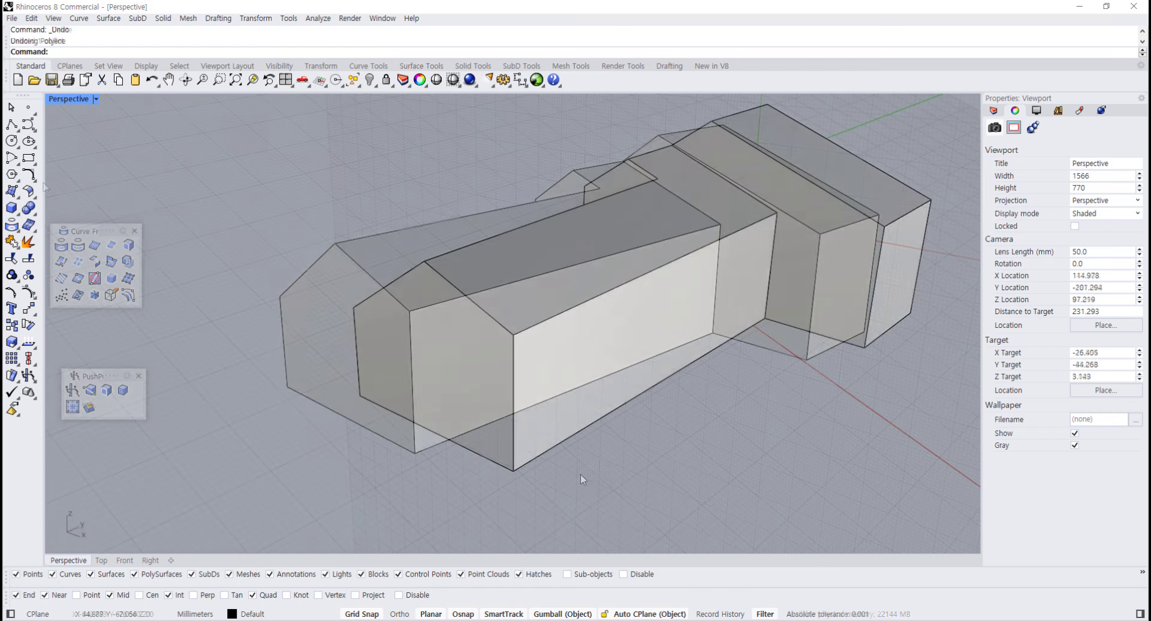
Examine the wing's gabled front face up close, selecting it and clearing the selection
right_click_drag(580, 474, 565, 475)
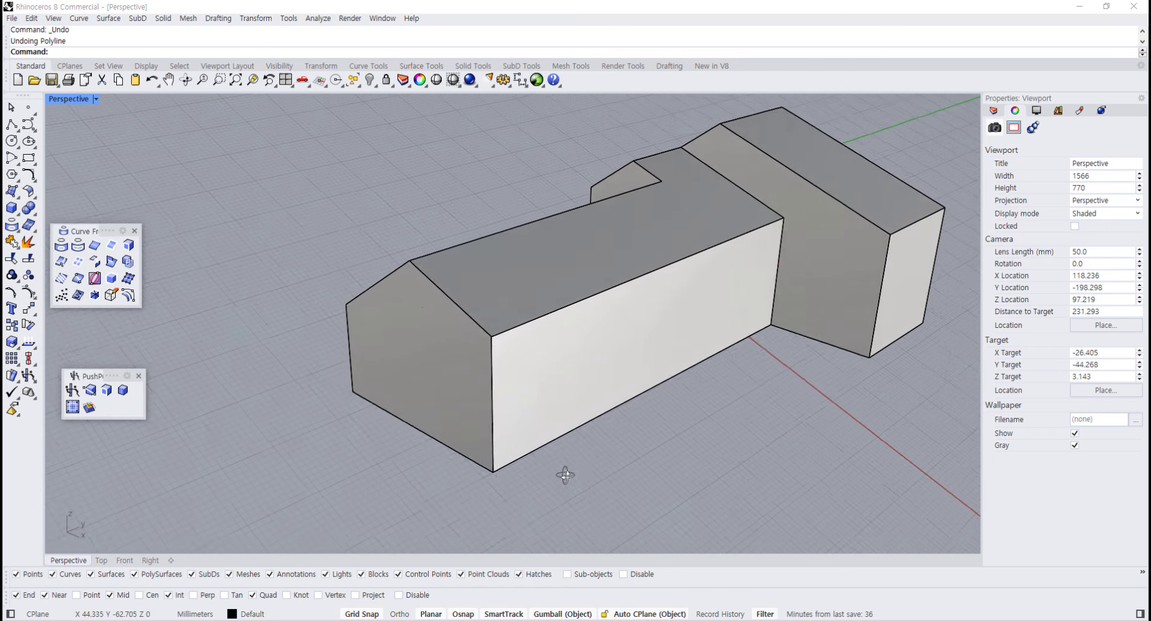
scroll(565, 475, "up", 3)
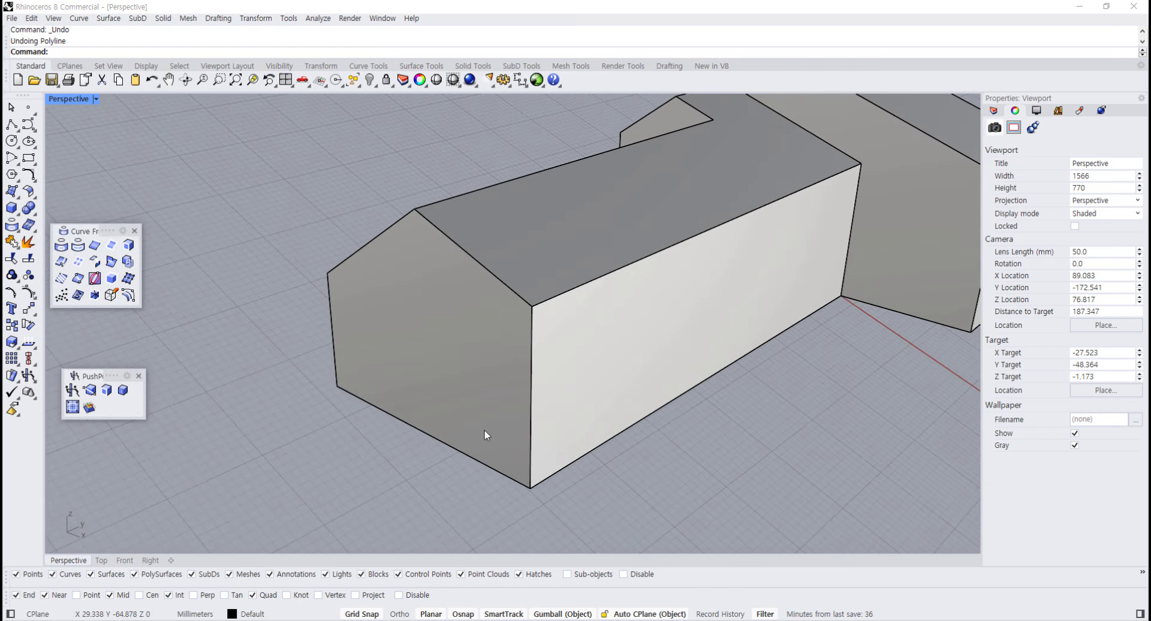
scroll(483, 341, "up", 3)
right_click_drag(511, 372, 506, 362)
left_click(491, 385)
scroll(437, 410, "up", 3)
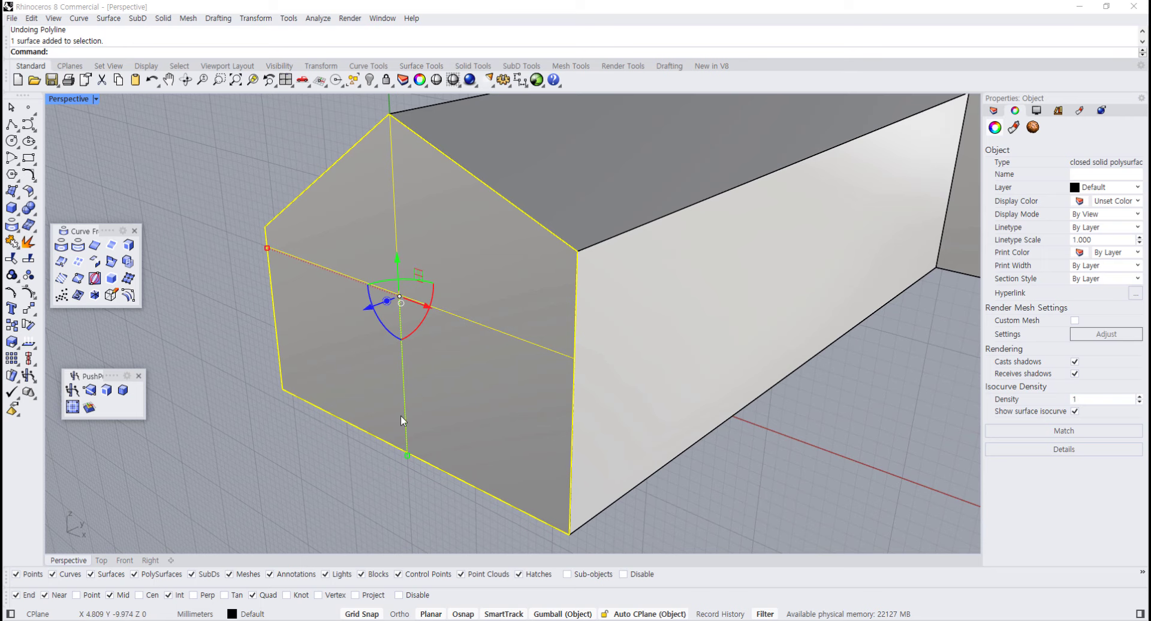
key("Escape")
scroll(323, 468, "up", 3)
scroll(310, 457, "down", 4)
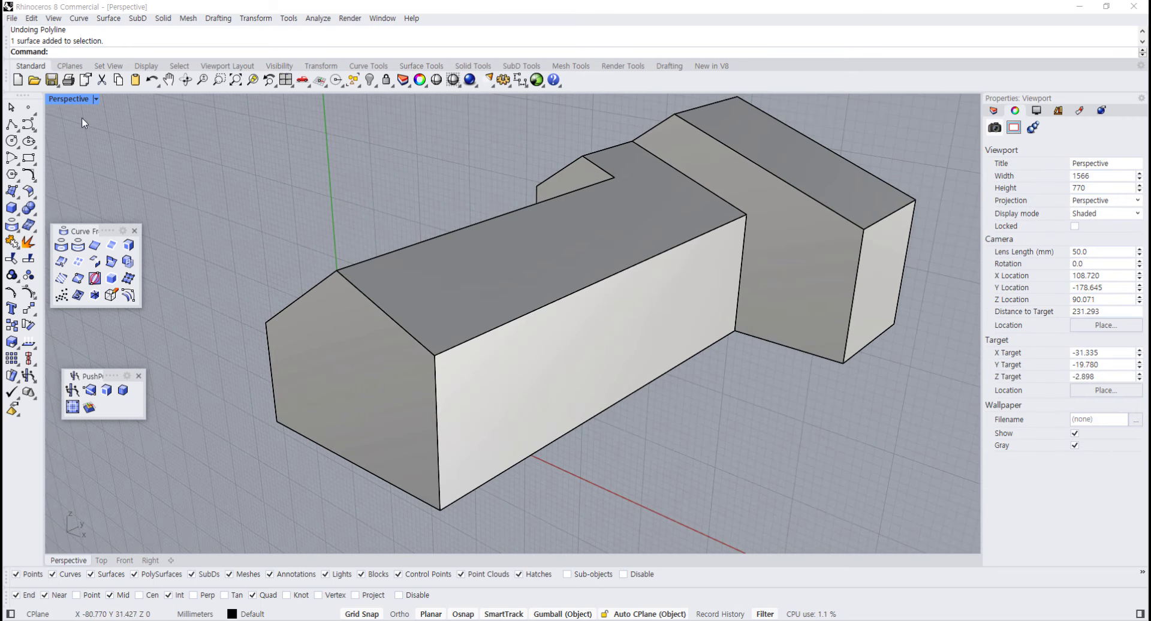
Draw an L-shaped polyline on the wing's front face from its base edge up and across to the outer vertical edge, about 14.2 mm wide
left_click(11, 125)
right_click_drag(437, 423, 472, 397)
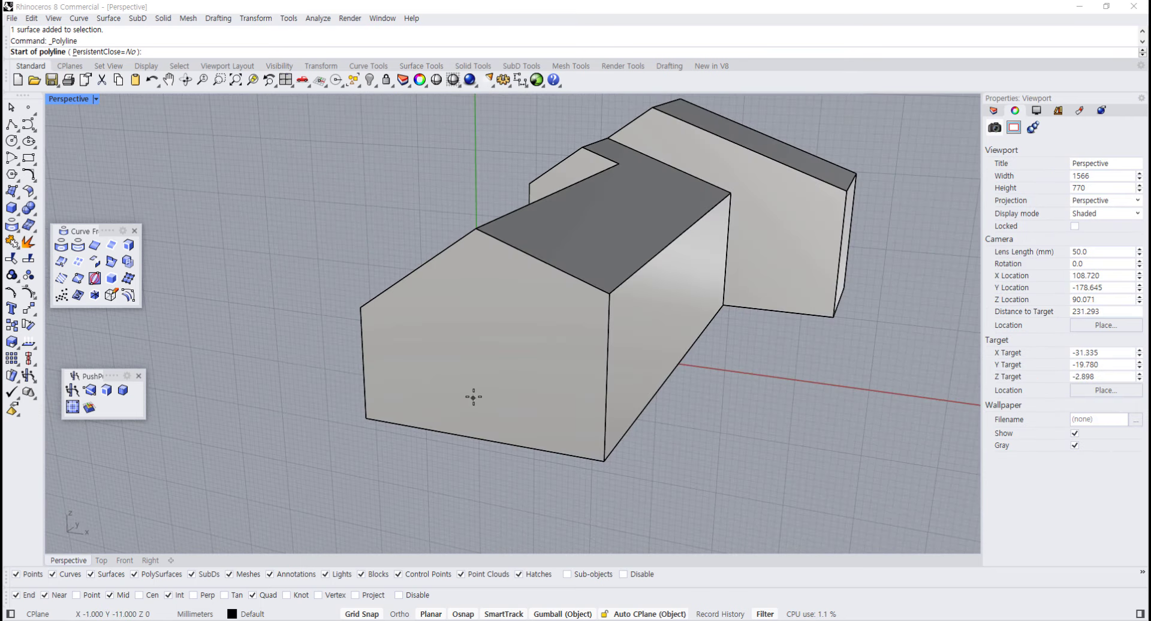
left_click(522, 444)
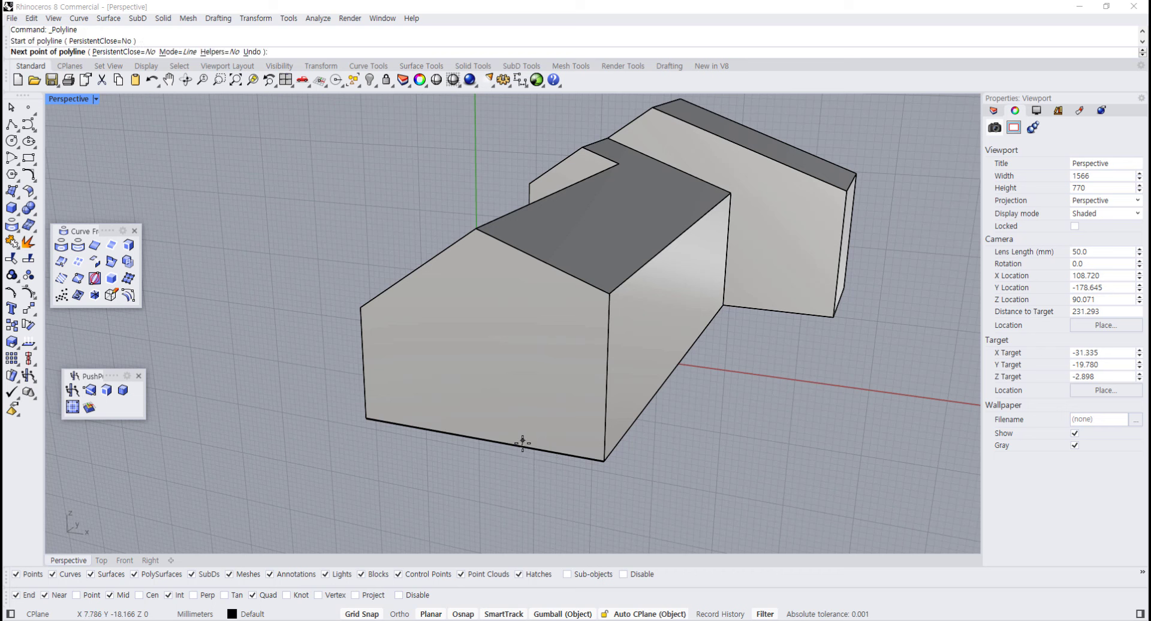
left_click(522, 337)
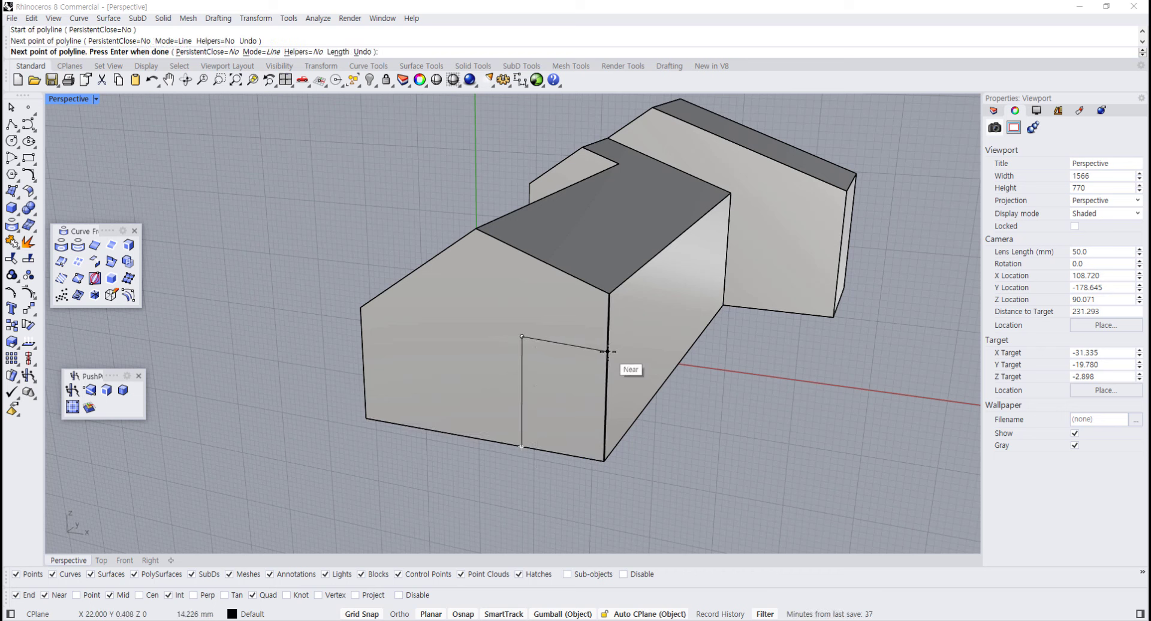
key("shift")
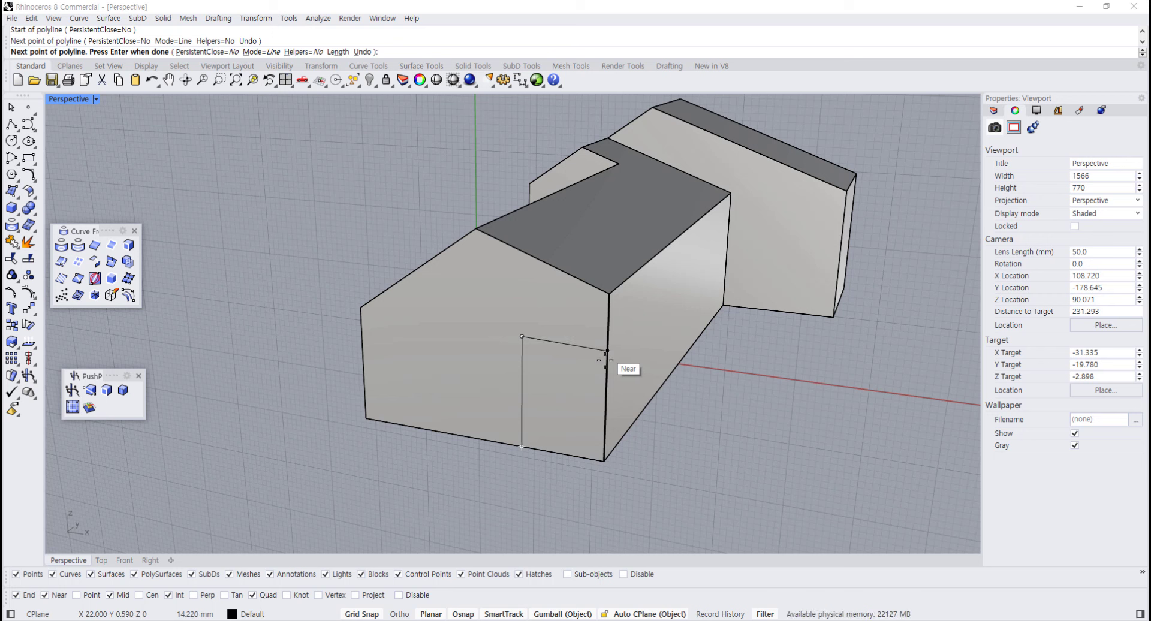
key("shift")
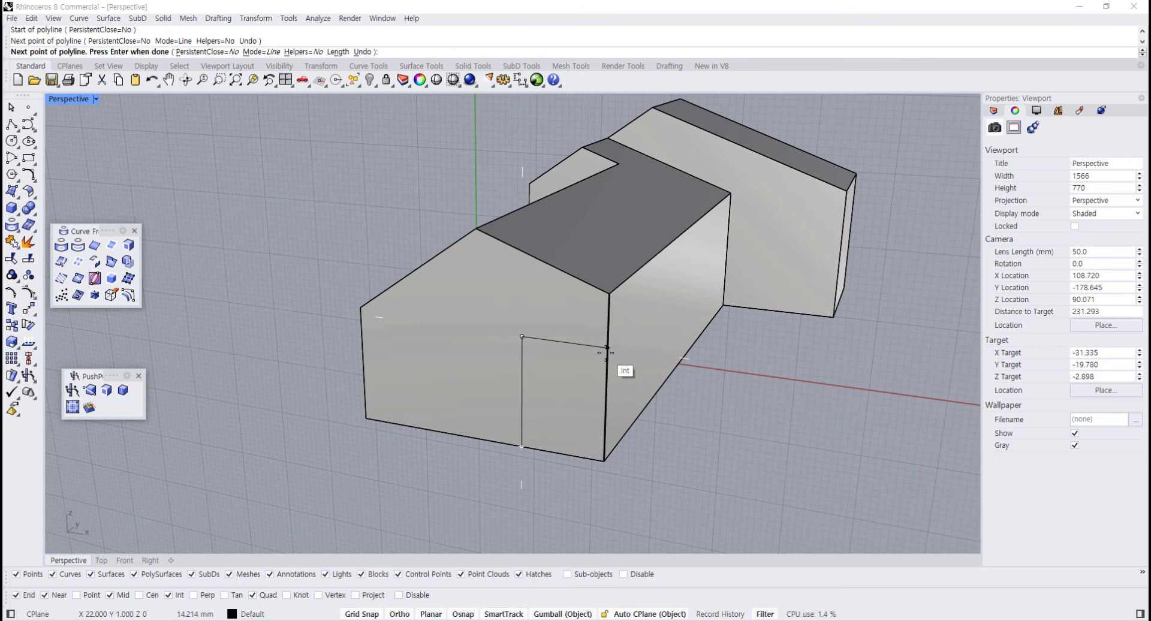
left_click(607, 352)
key("Return")
PushPull the outlined lower corner of the front face 17 mm inward to cut an open recess
right_click_drag(604, 355, 489, 423)
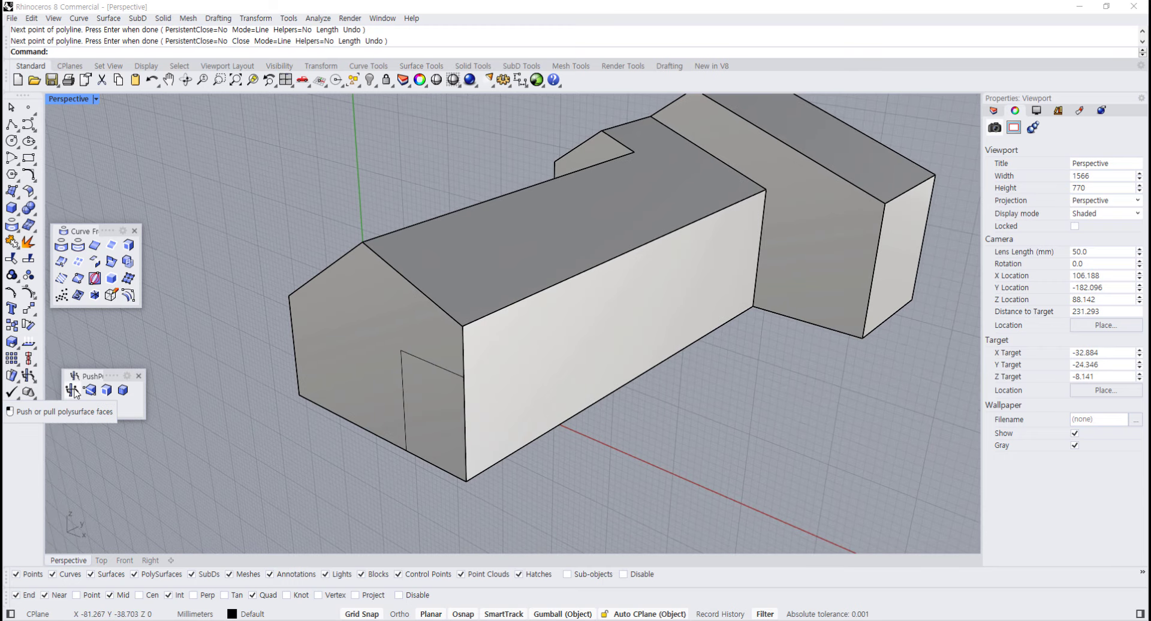
left_click(72, 390)
left_click(433, 420)
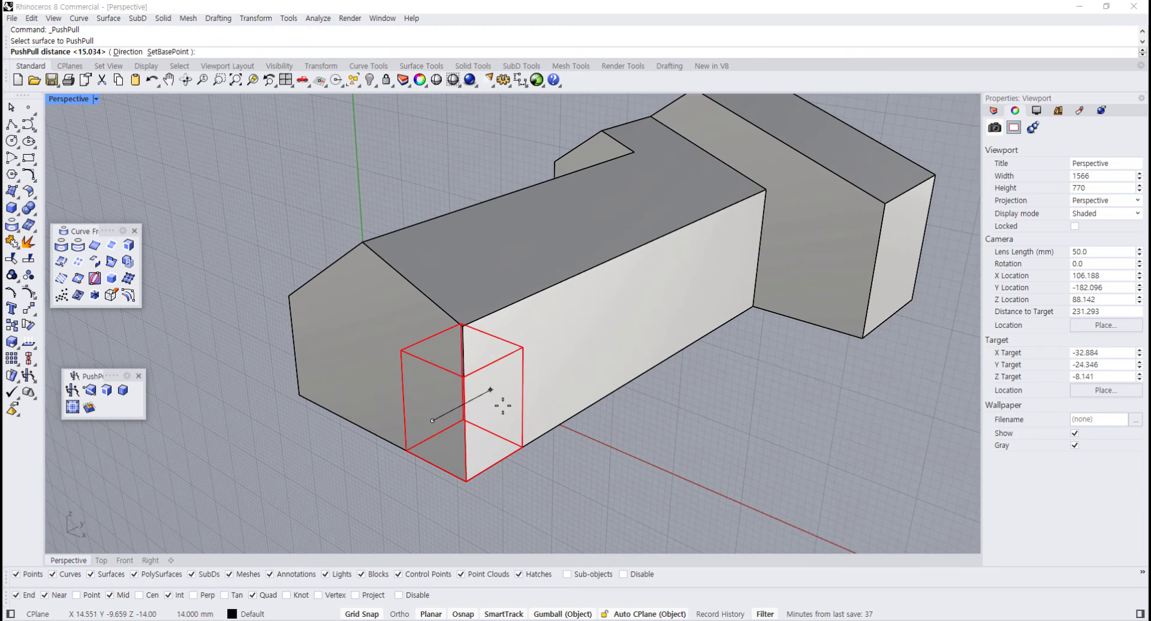
left_click(527, 427)
right_click_drag(527, 432, 459, 445)
scroll(372, 404, "up", 4)
right_click_drag(393, 418, 436, 413, "shift")
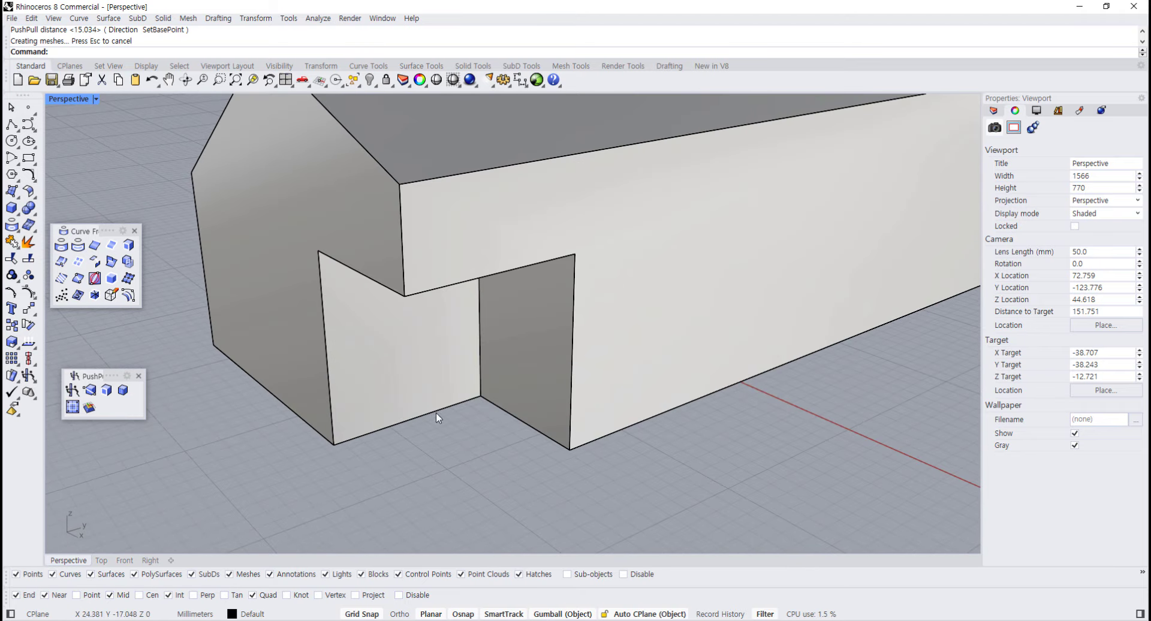
Draw a line across the recess's inner side wall just above and parallel to its base edge
left_click(403, 376, "ctrl+shift")
left_click(404, 467)
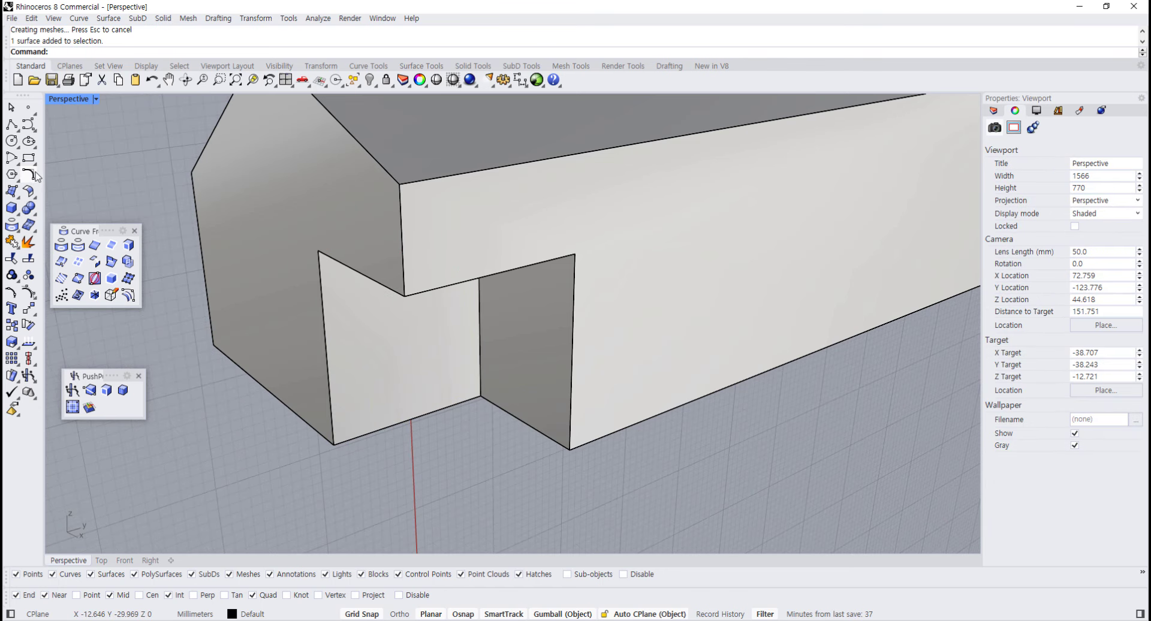
left_click(12, 125)
scroll(334, 443, "up", 2)
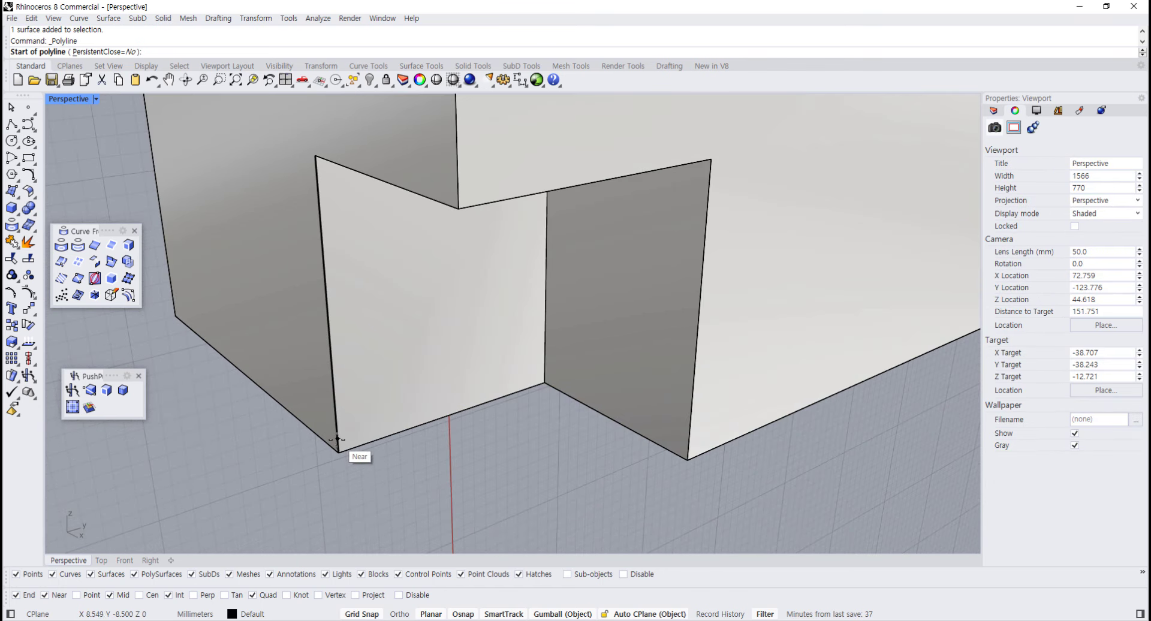
left_click(337, 443)
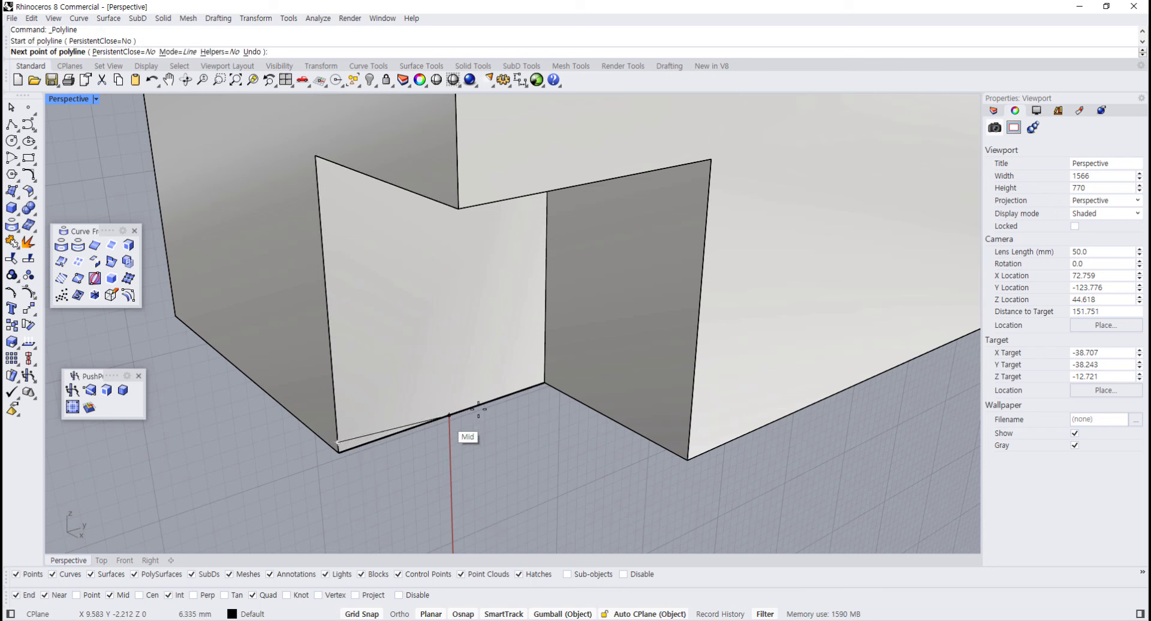
left_click(542, 373)
key("Return")
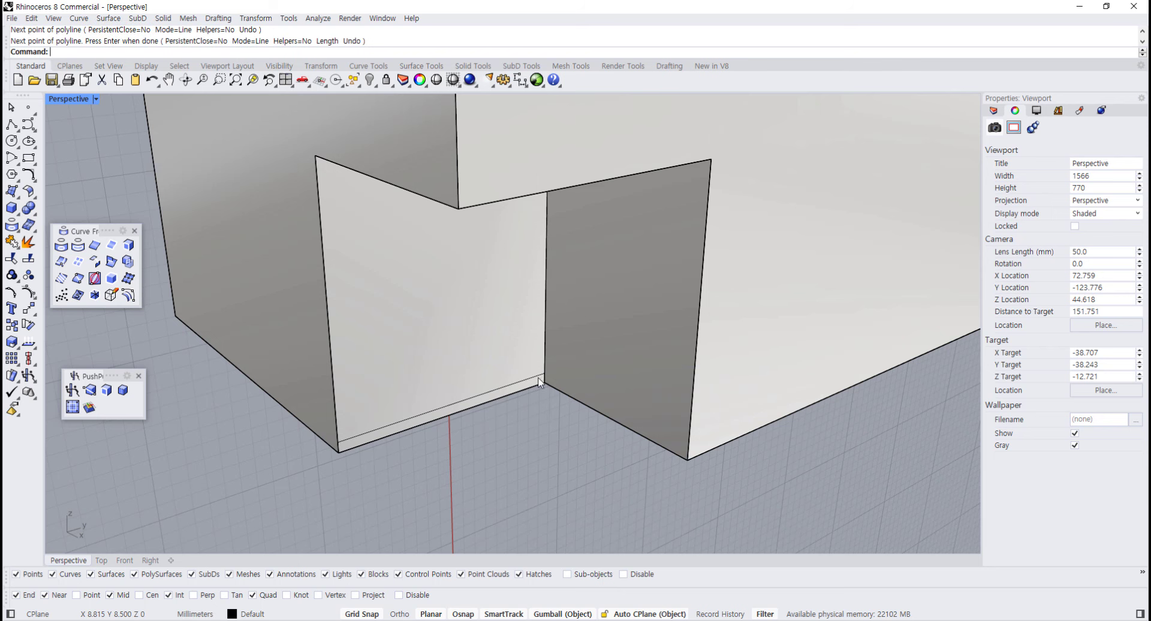
PushPull the thin strip below the line out to the wing's outer wall plane, about 14.2 mm, forming a floor slab
left_click(72, 391)
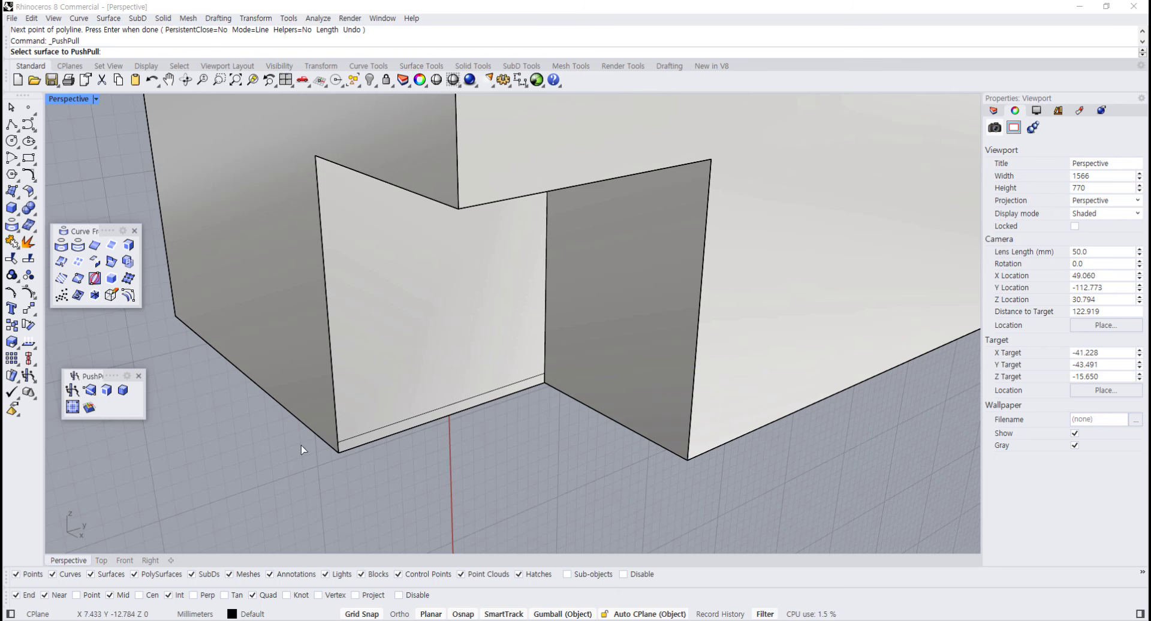
left_click(351, 449)
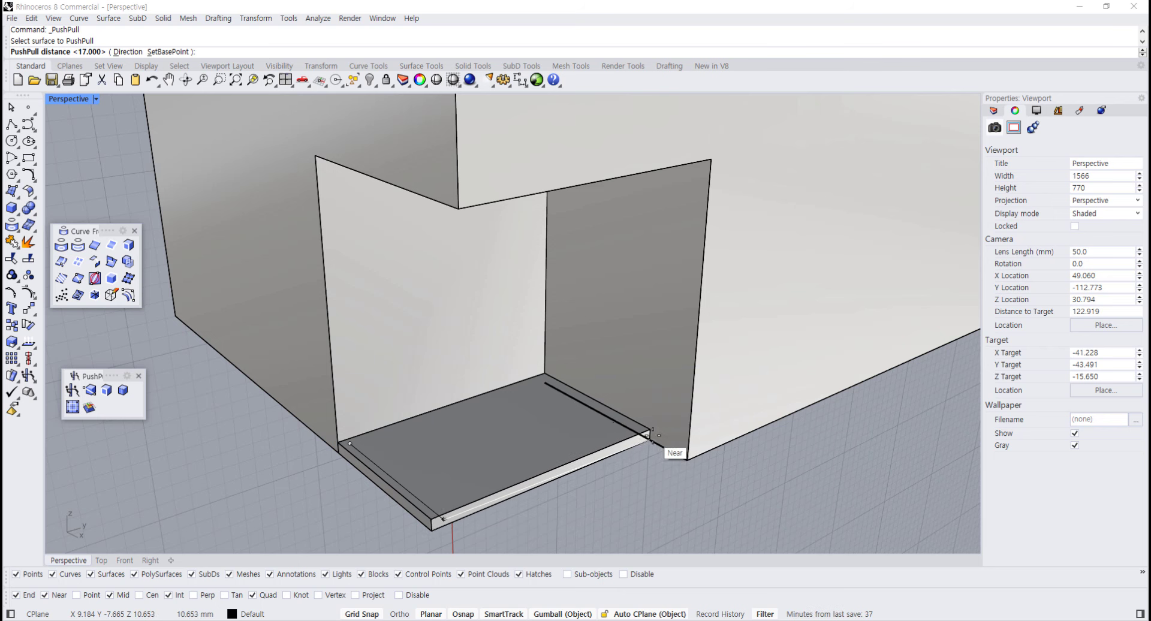
left_click(686, 462)
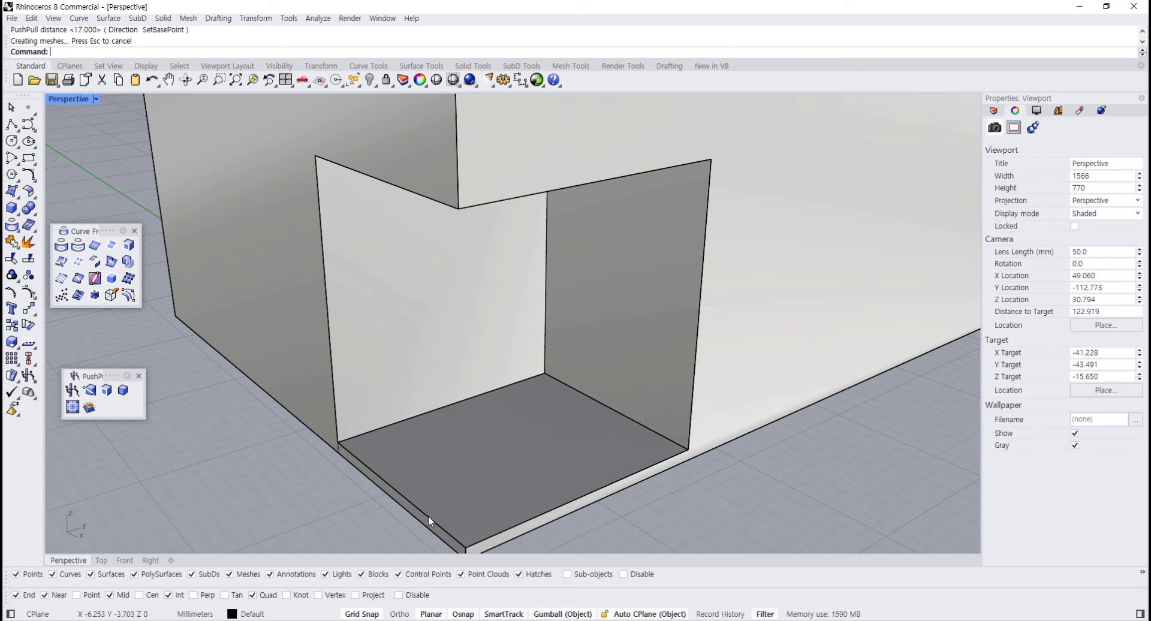
scroll(200, 451, "down", 2)
Select the whole house solid, examine it from different angles around the corner recess, and clear the selection
left_click(567, 387)
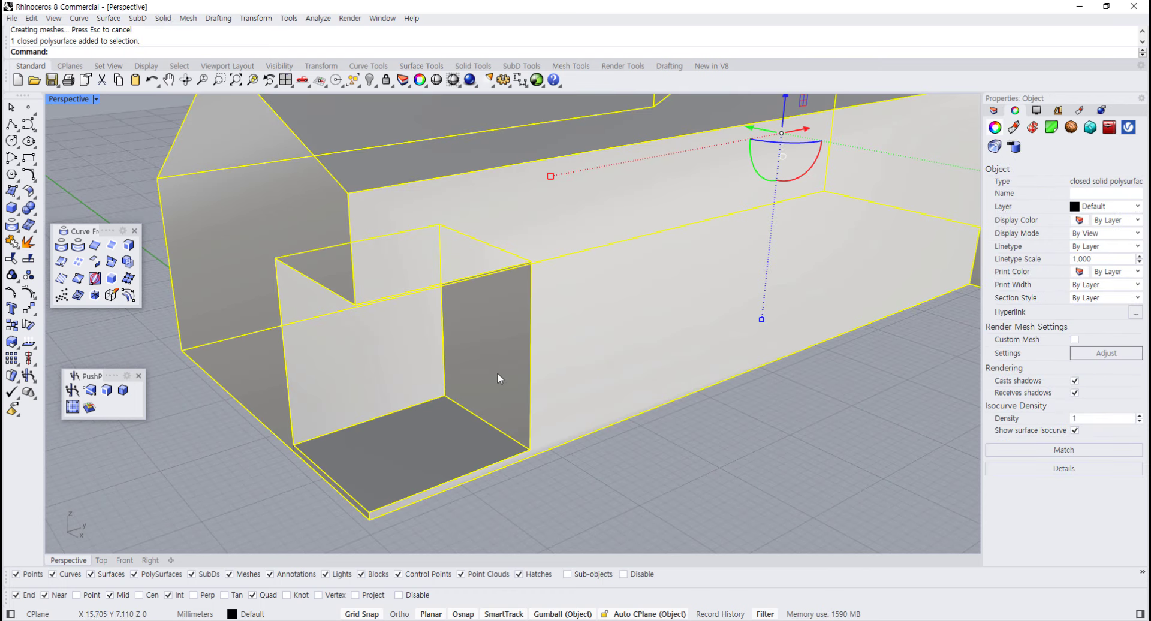
scroll(617, 291, "down", 5)
right_click_drag(718, 314, 665, 252)
right_click_drag(612, 318, 583, 363)
scroll(614, 271, "up", 3)
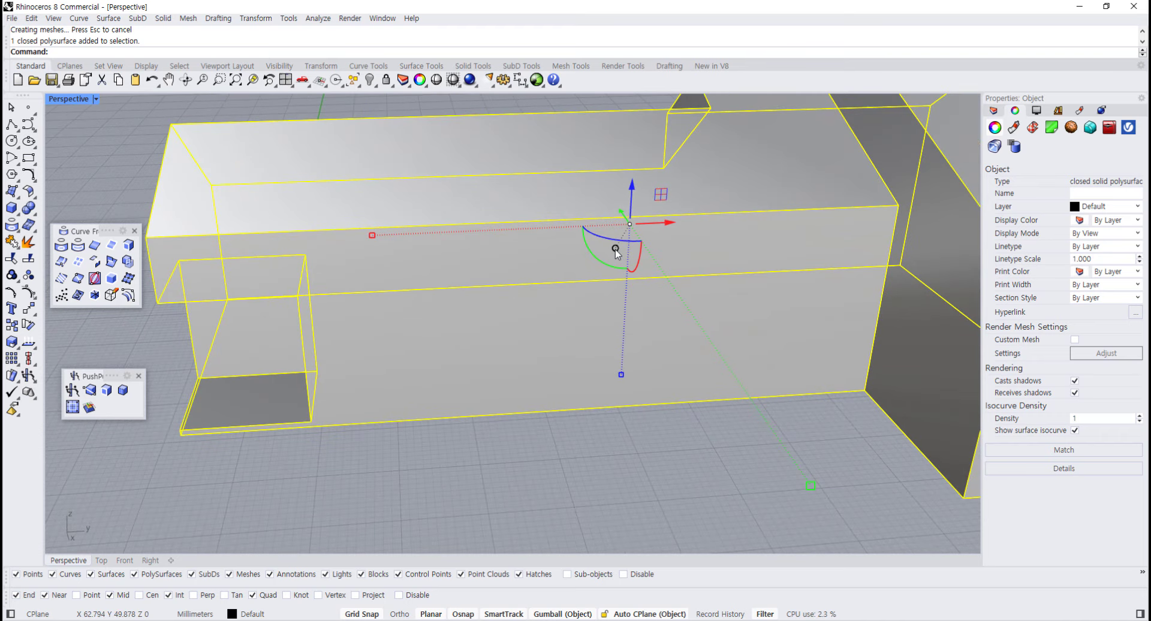
left_click(616, 249)
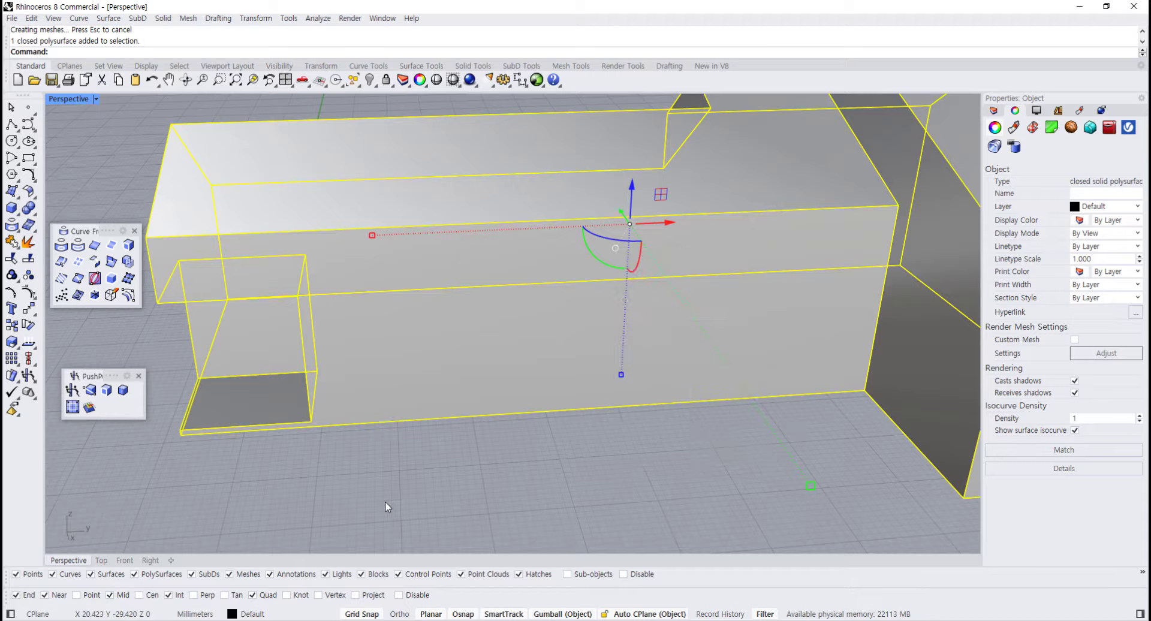
right_click_drag(385, 501, 408, 473)
left_click(598, 519)
scroll(533, 483, "down", 4)
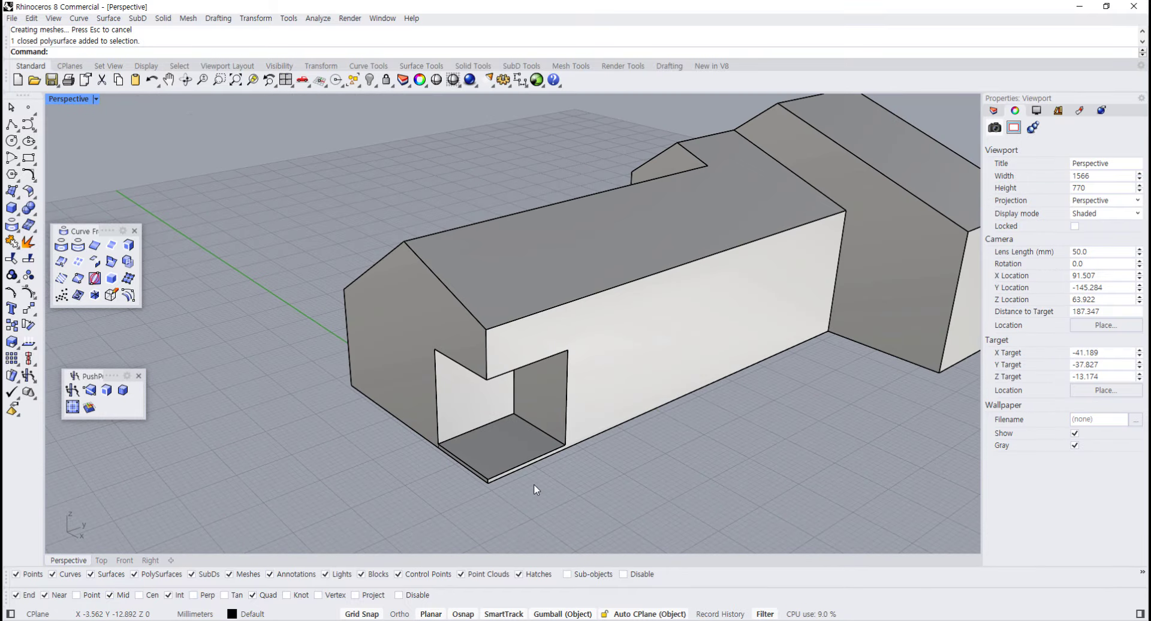
right_click_drag(534, 484, 515, 477)
scroll(519, 481, "up", 2)
key("space")
scroll(416, 435, "up", 2)
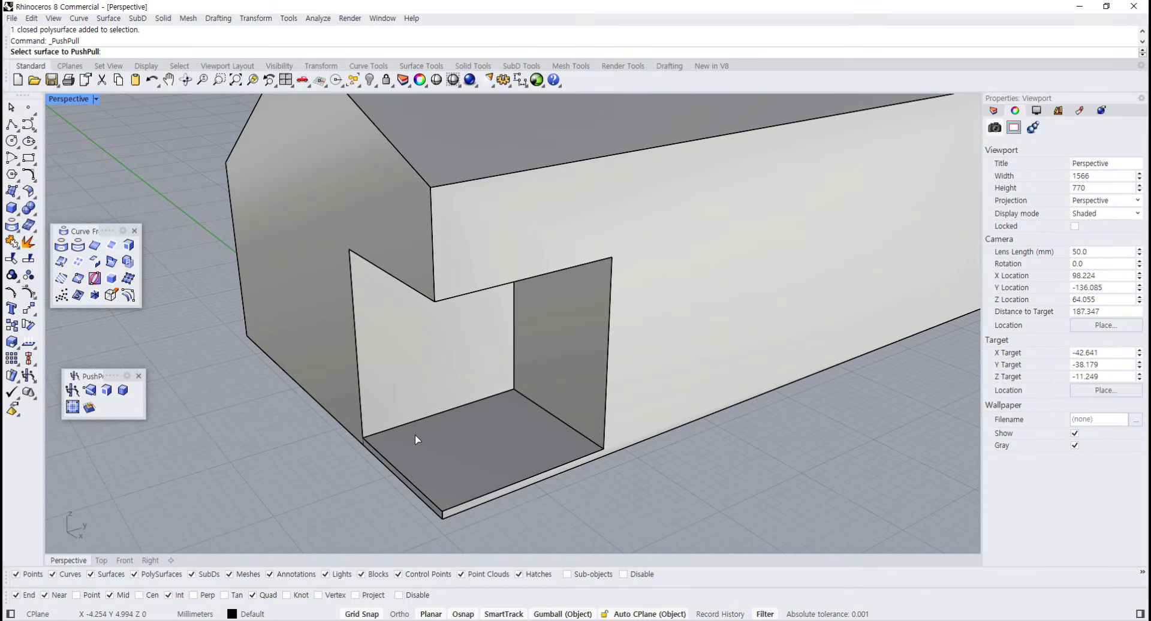
right_click_drag(411, 431, 446, 432)
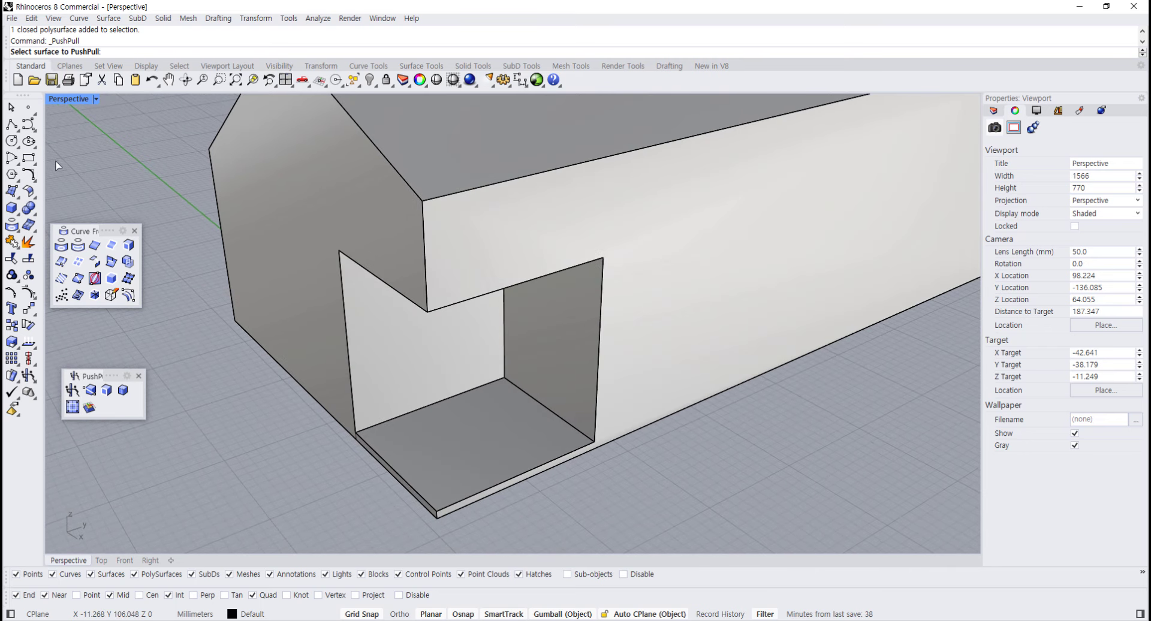
left_click(14, 125)
key("Escape")
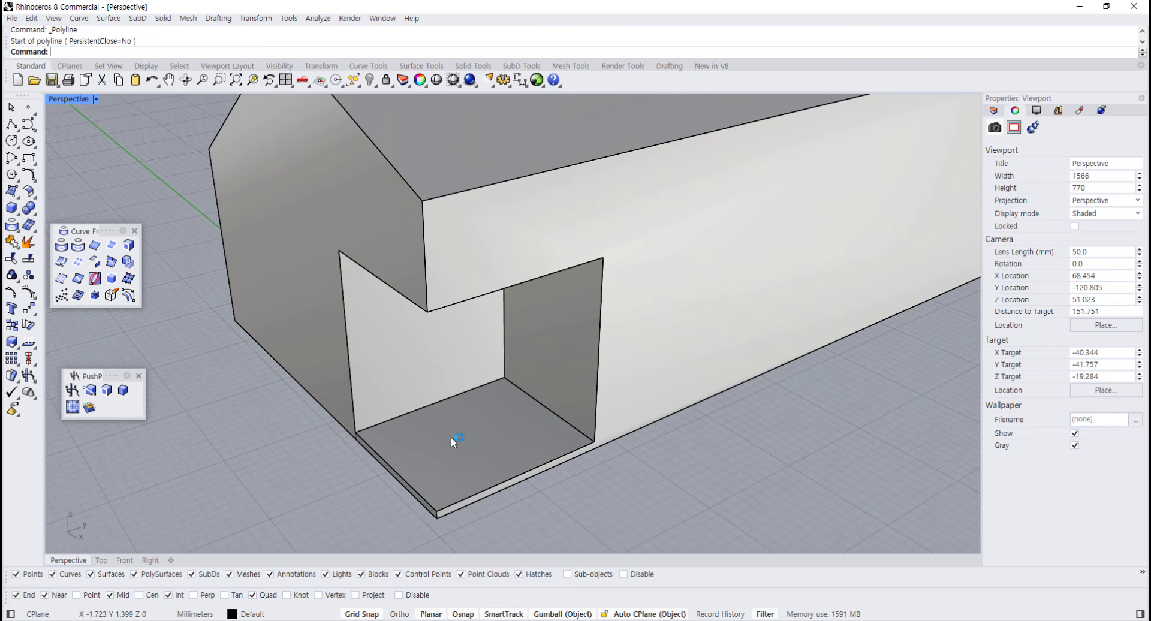
Draw an L-shaped polyline on the recess floor between the two inner walls, inset from the open edges, its second segment about 14.7 mm long
left_click(457, 434, "ctrl+shift")
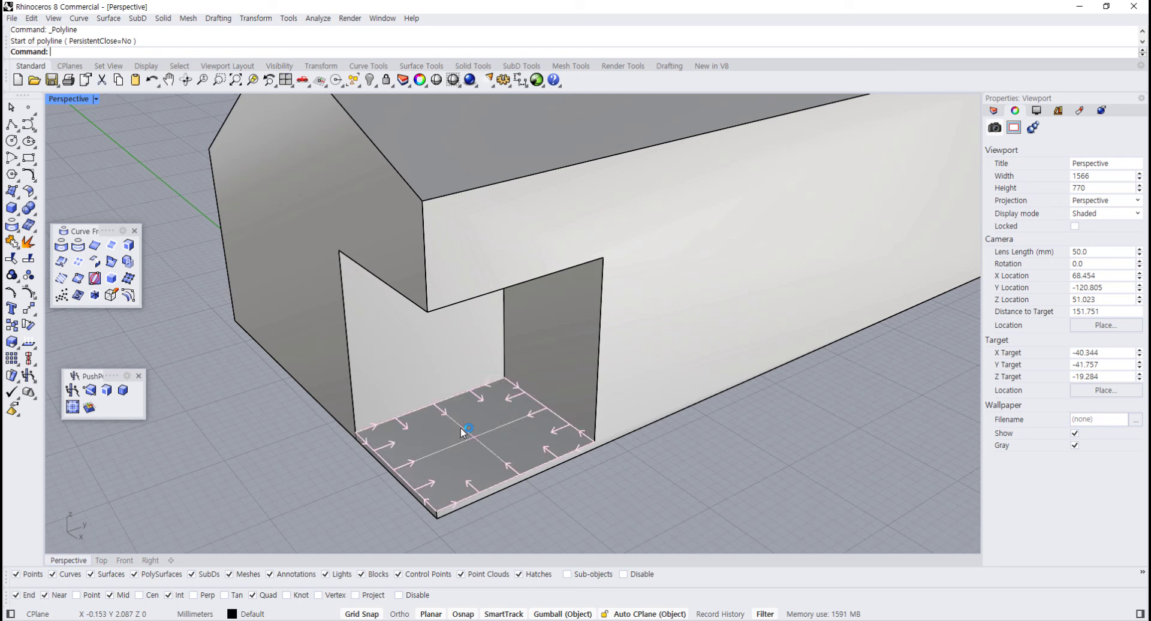
left_click(458, 433)
left_click(573, 473)
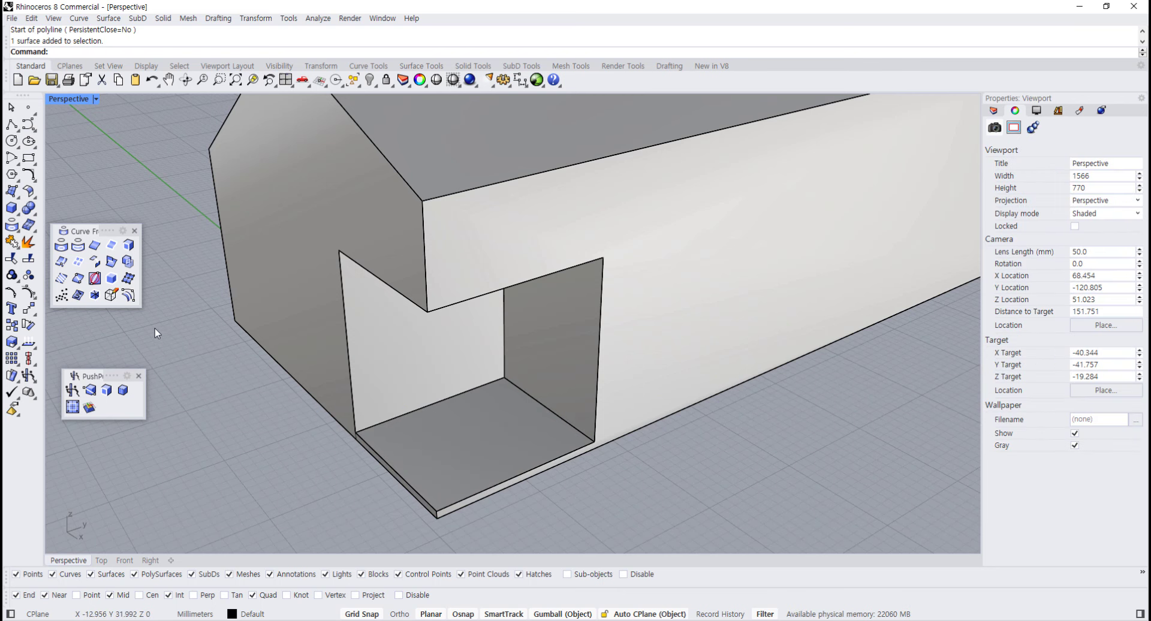
key("Return")
scroll(428, 460, "up", 2)
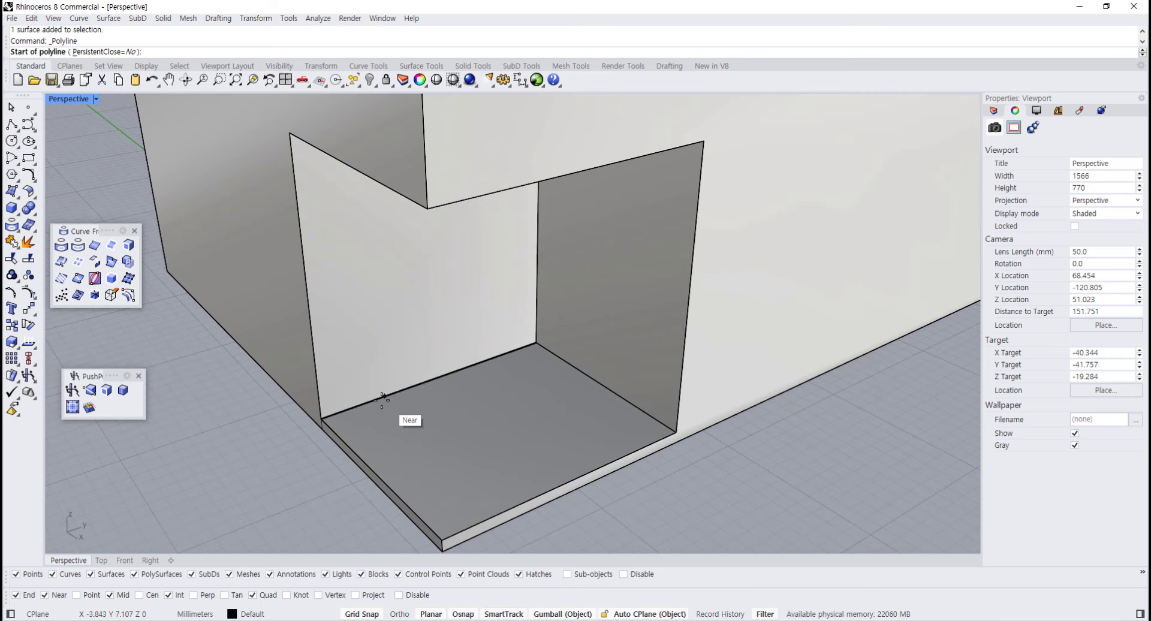
left_click(355, 406)
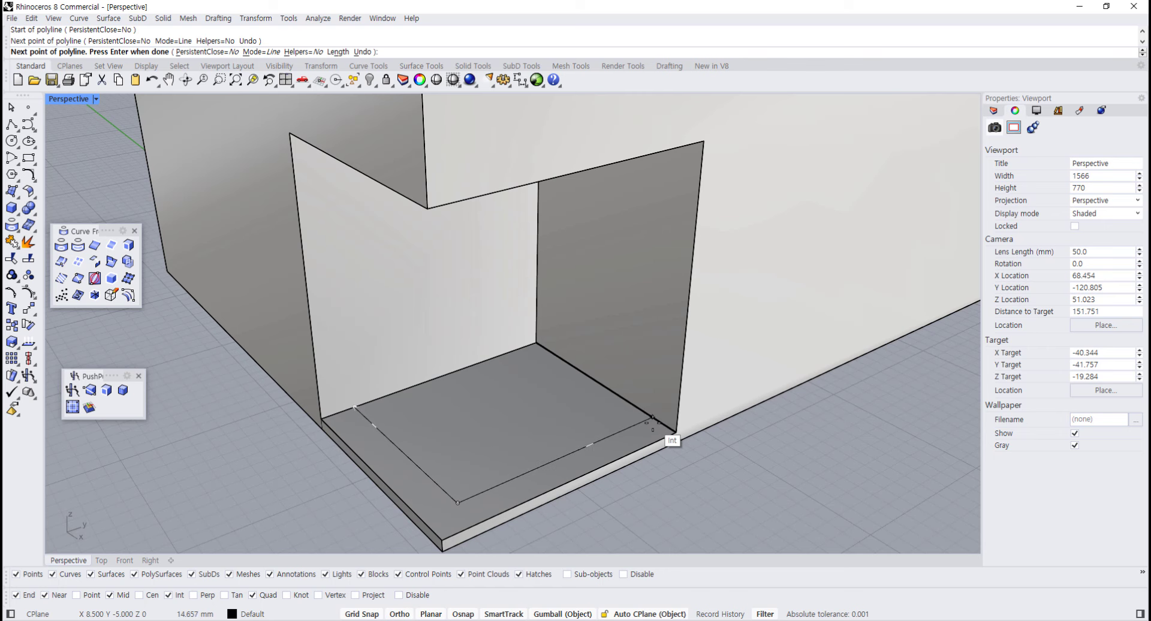
left_click(653, 417, "shift")
key("Return")
PushPull the inset rectangle of the recess floor up 1 mm, forming a second step above the slab
scroll(644, 458, "down", 2)
right_click_drag(644, 457, 528, 418)
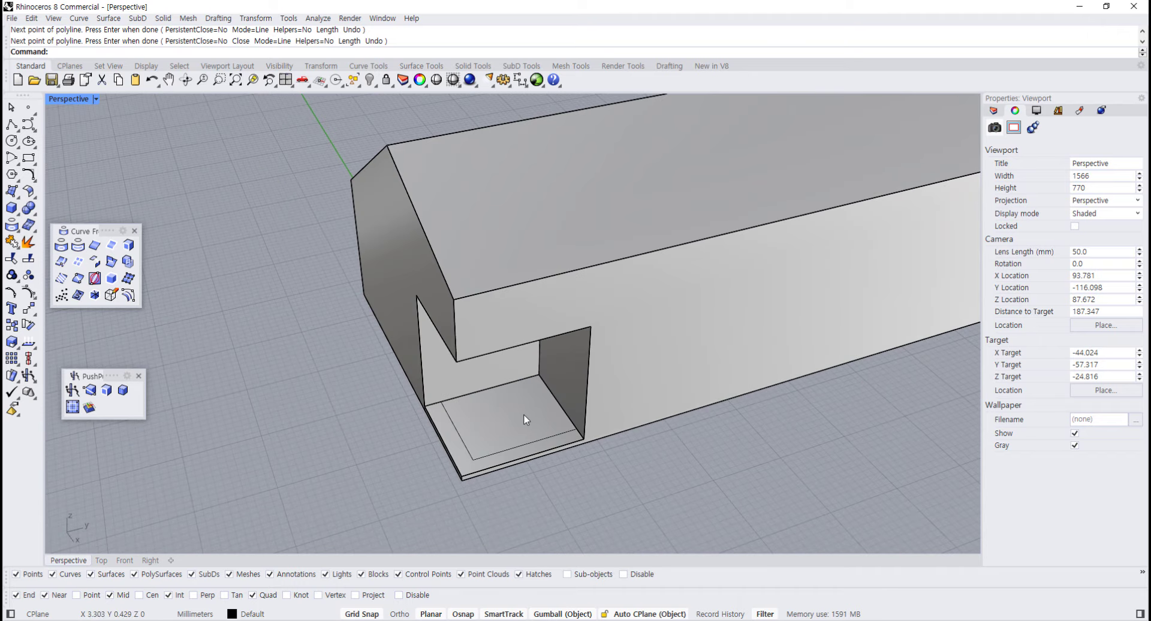
scroll(528, 419, "up", 4)
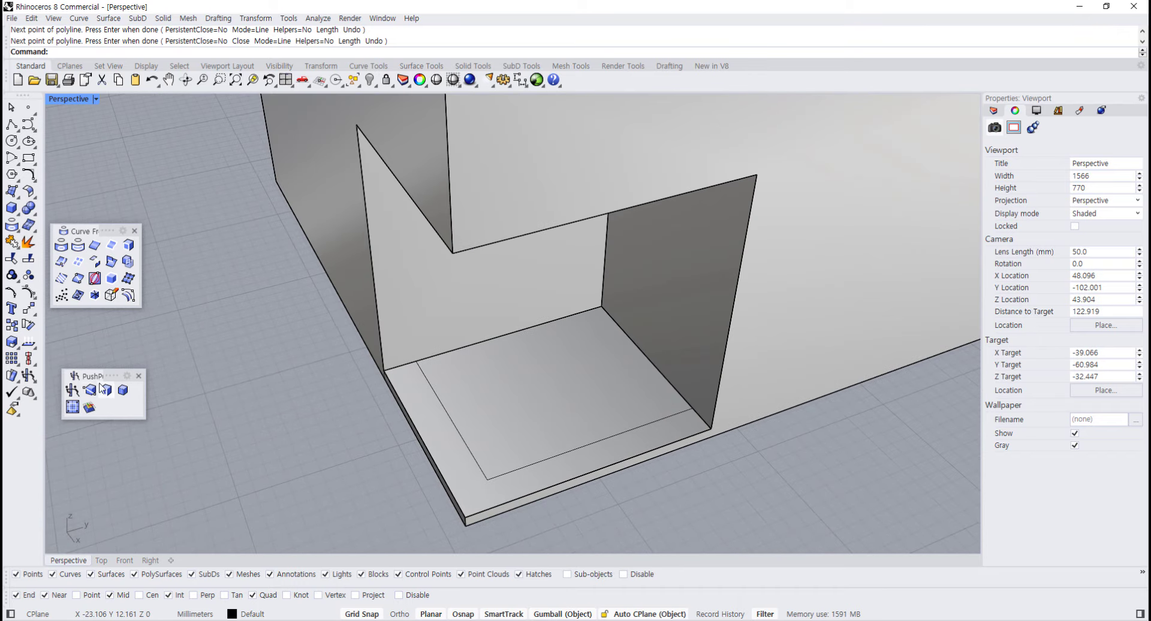
left_click(72, 390)
left_click(584, 373)
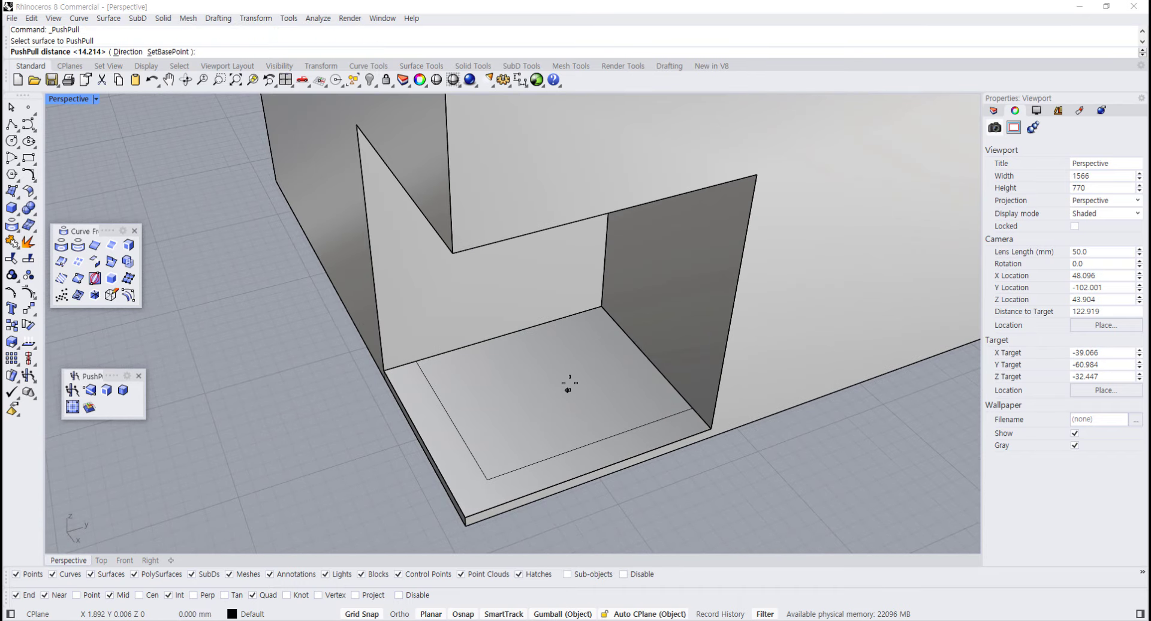
right_click_drag(569, 379, 606, 352)
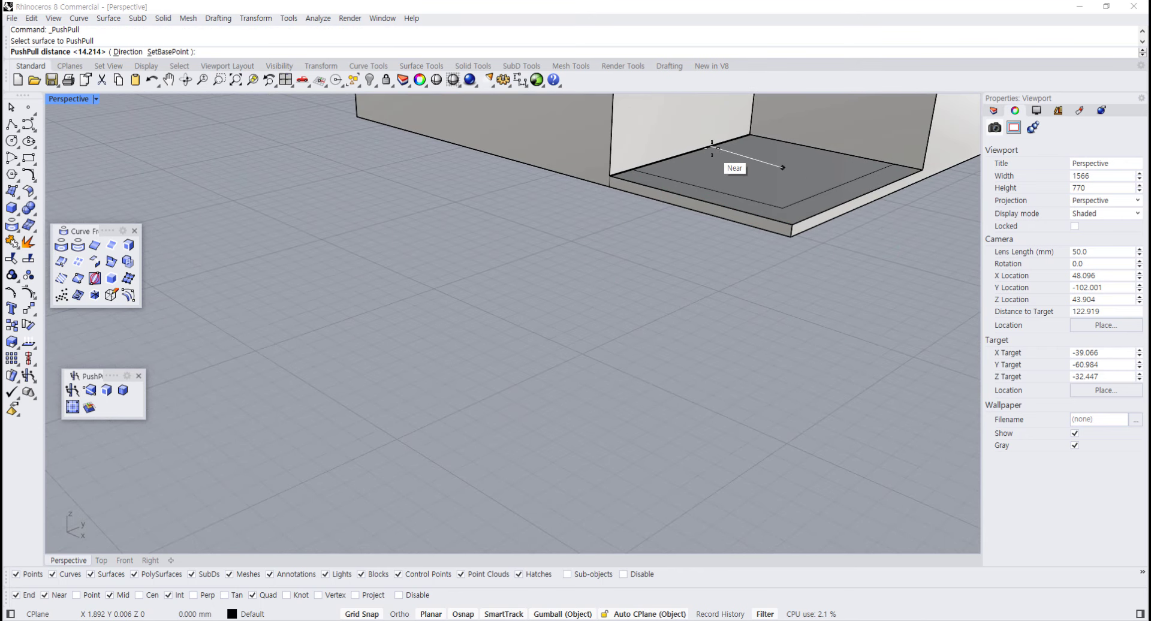
scroll(699, 303, "up", 6)
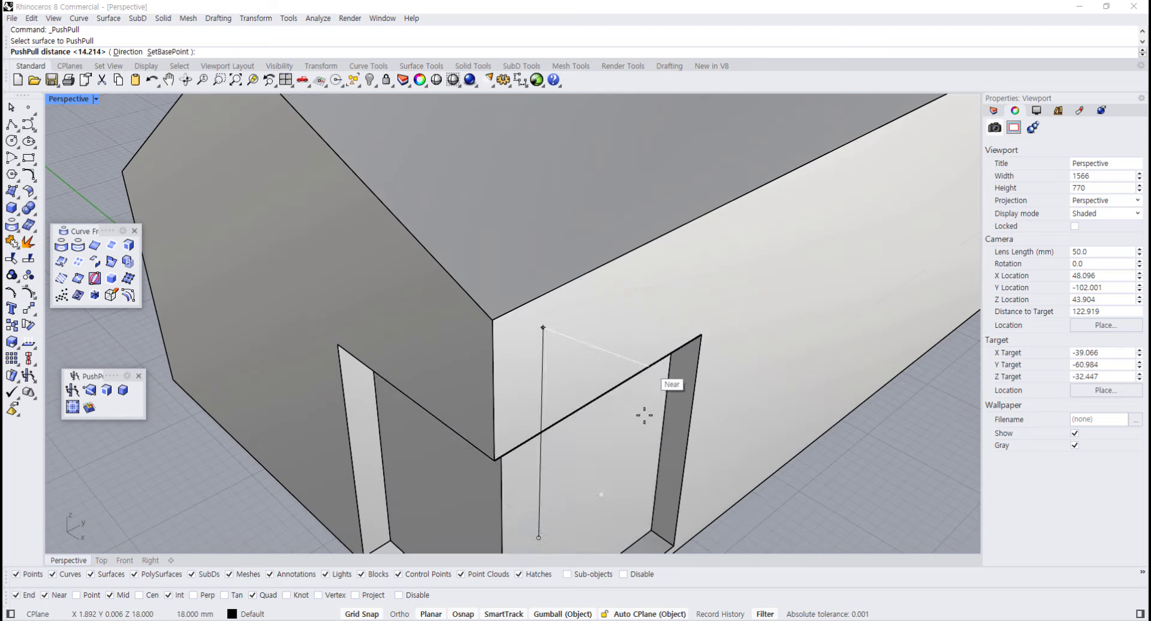
right_click_drag(655, 479, 663, 393, "shift")
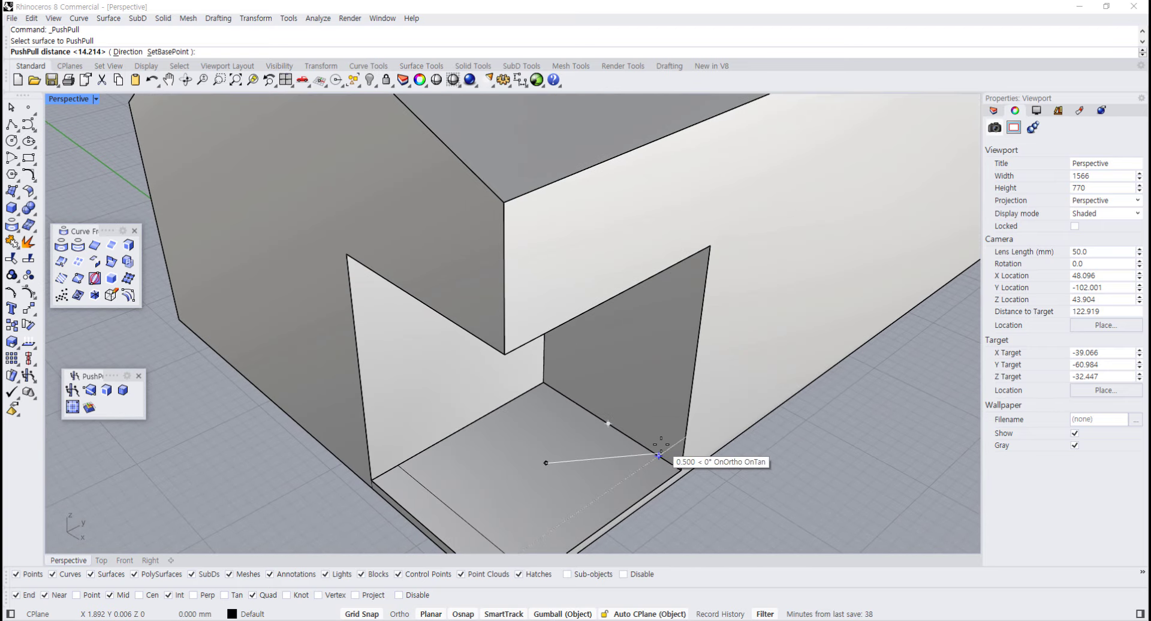
right_click_drag(662, 451, 660, 429)
double_click(64, 100)
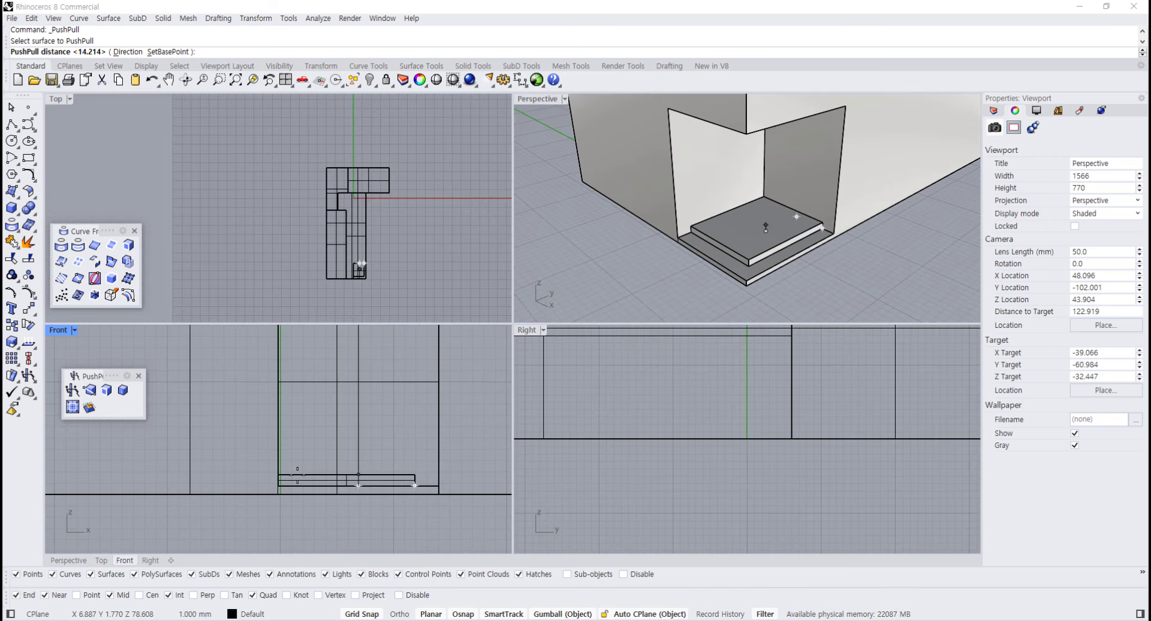
left_click(298, 474)
right_click_drag(793, 265, 576, 142)
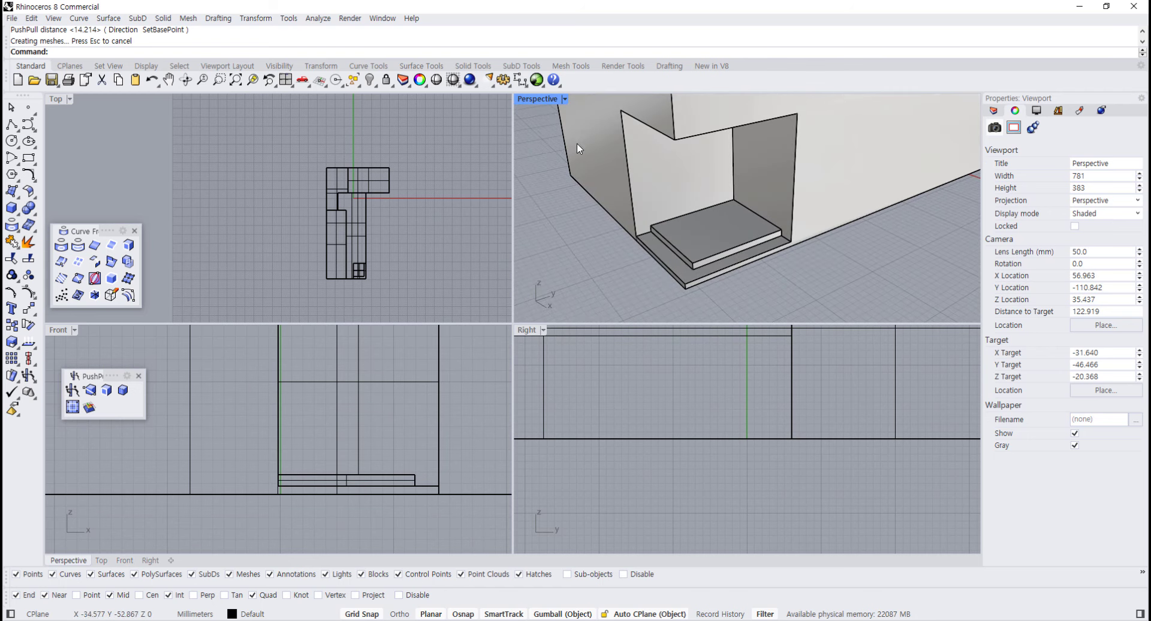
double_click(541, 100)
Draw a three-sided polyline door outline on the recess's inner side wall, standing on the upper step, about 8.8 mm wide and 15.2 mm high
right_click_drag(545, 303, 609, 363)
right_click_drag(609, 363, 521, 418, "shift")
right_click_drag(520, 419, 542, 392)
right_click_drag(542, 393, 495, 353)
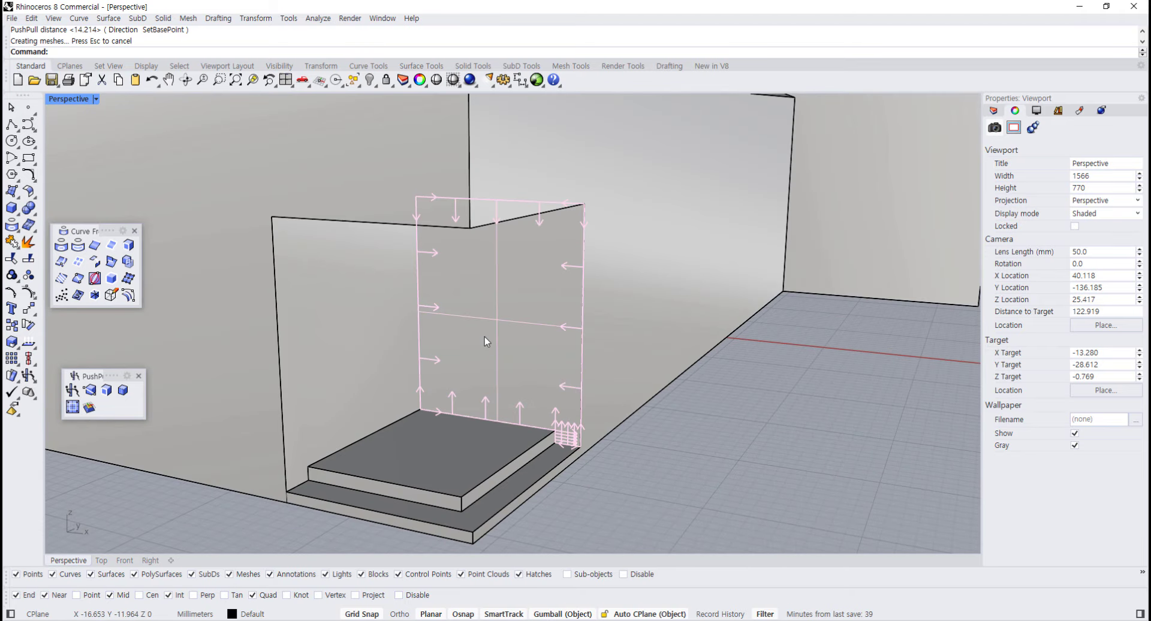
left_click(484, 336, "ctrl+shift")
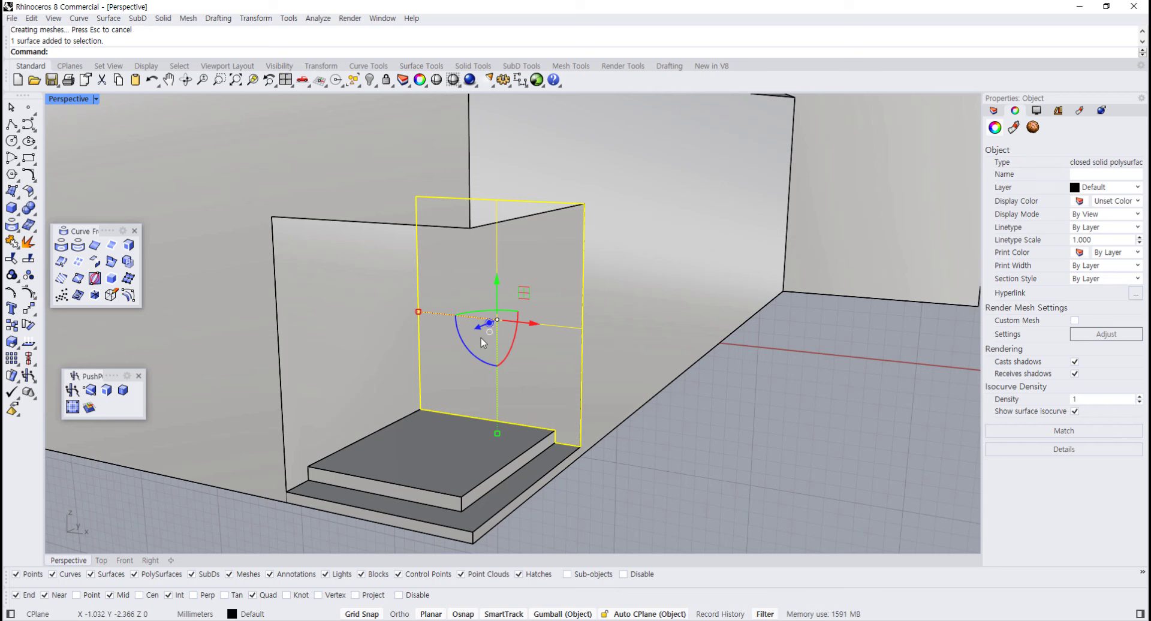
key("Escape")
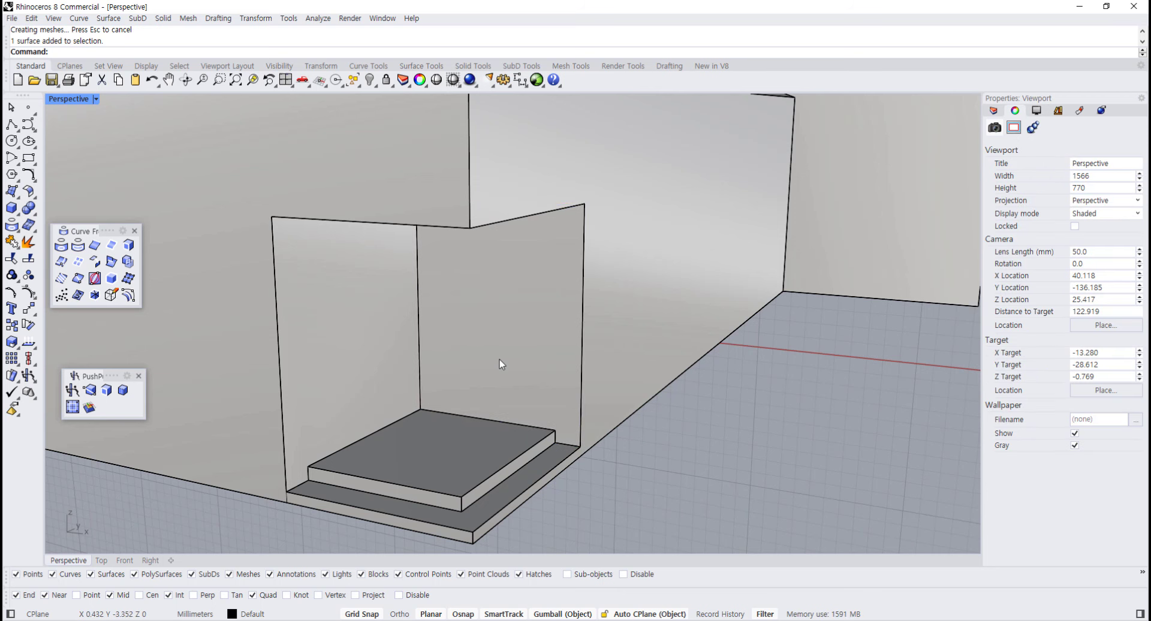
left_click(11, 125)
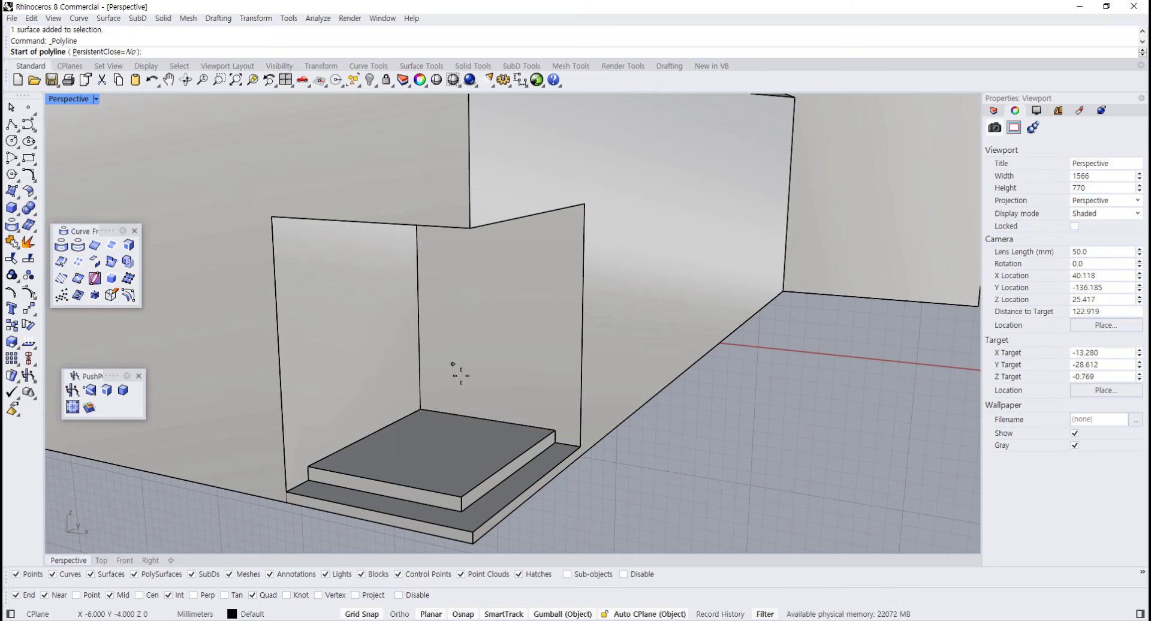
left_click(445, 412)
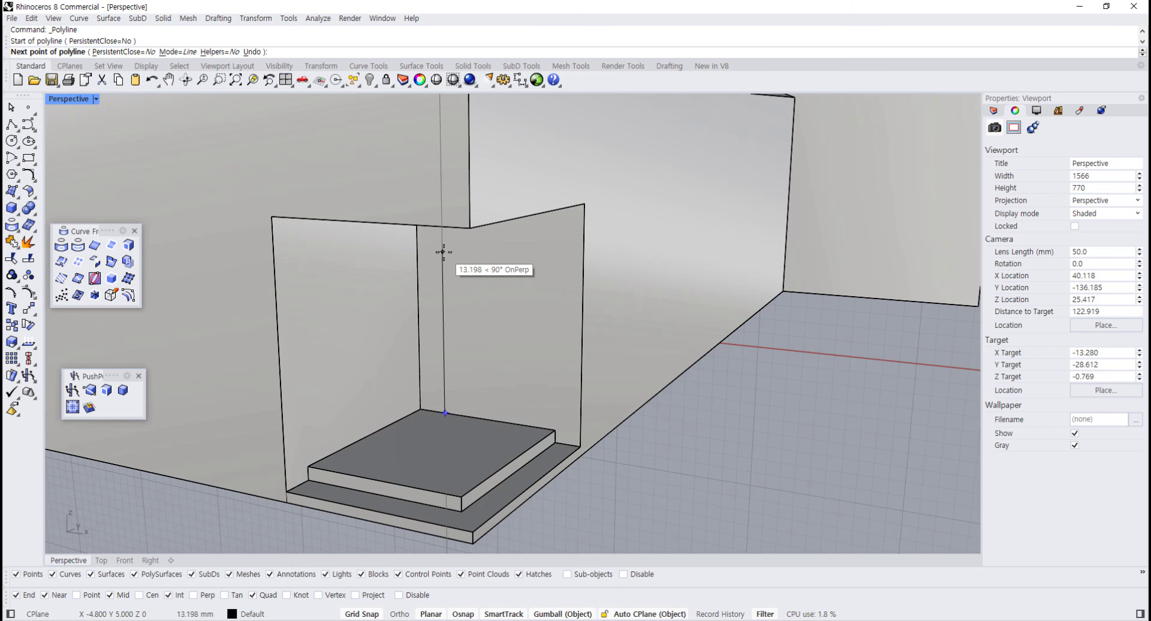
right_click_drag(444, 252, 441, 243)
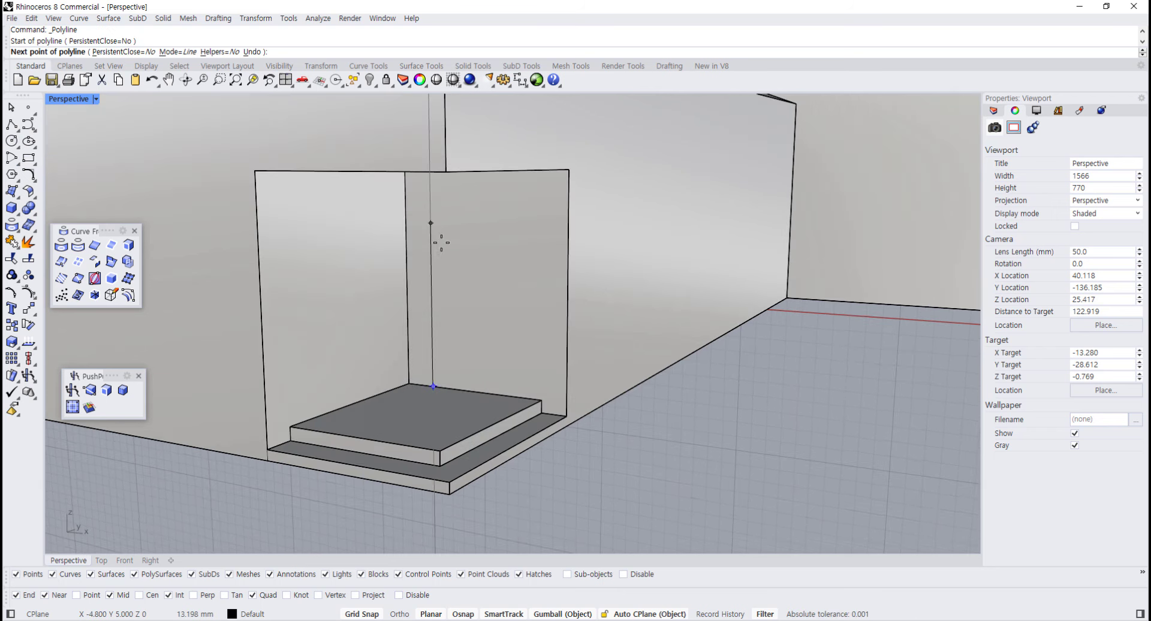
left_click(430, 198)
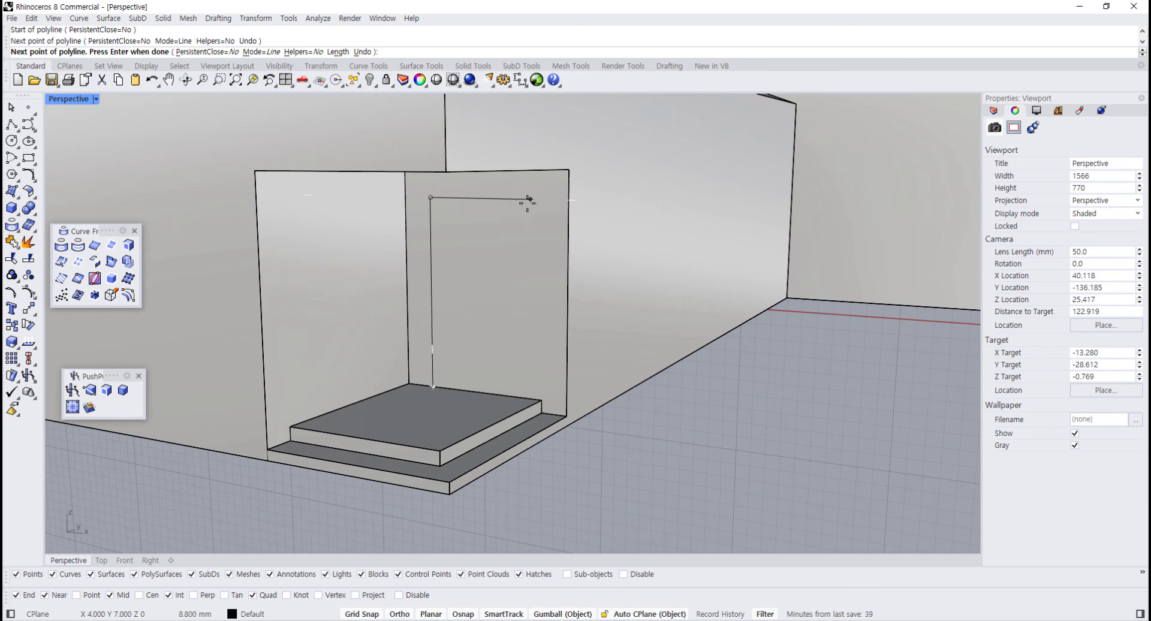
left_click(529, 199)
left_click(531, 399)
right_click(531, 398)
PushPull the door outline 1 mm into the recess's inner side wall
right_click_drag(612, 398, 647, 395)
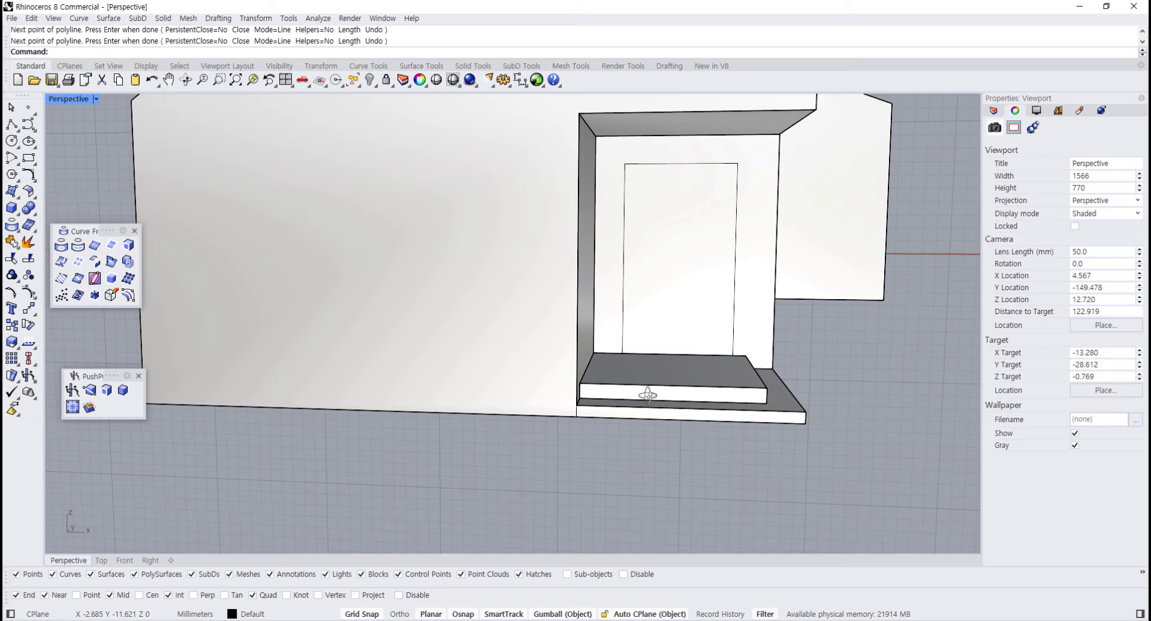
right_click_drag(702, 371, 101, 333)
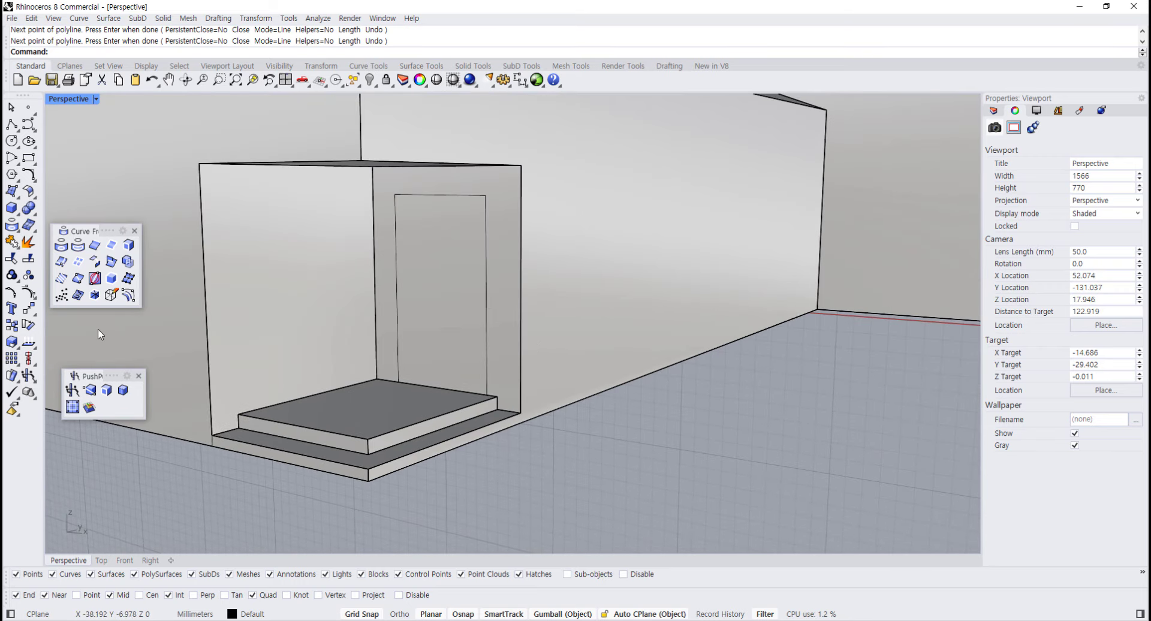
left_click(72, 390)
left_click(445, 328)
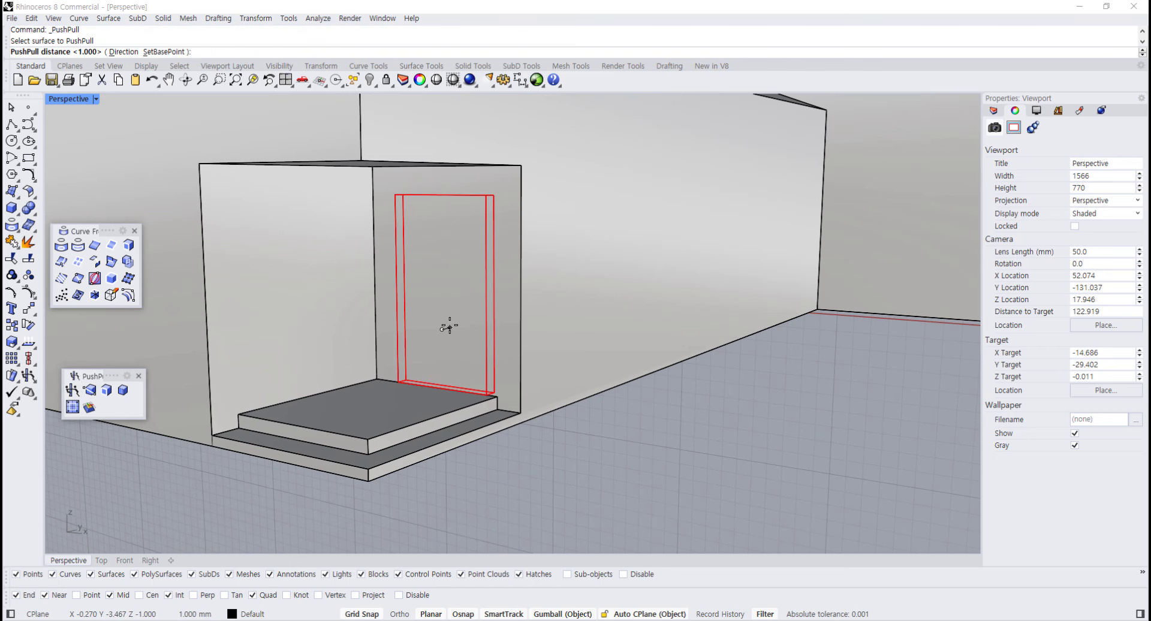
left_click(477, 361)
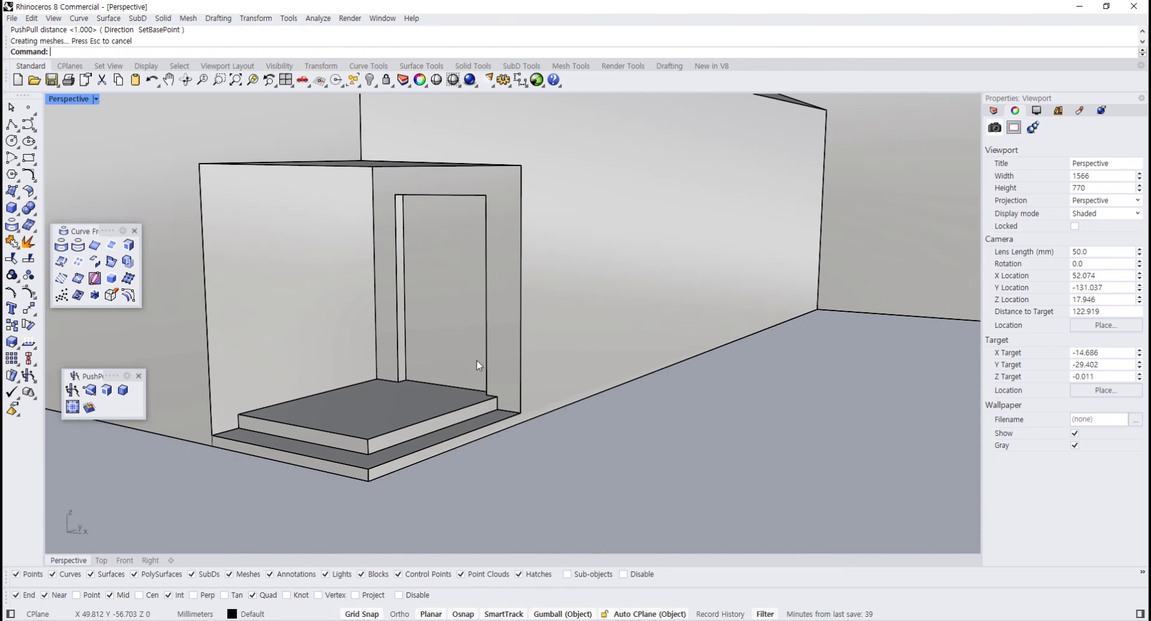
Draw a small rectangle on the floor slab's outer corner, beside the raised step
right_click_drag(476, 361, 446, 480)
scroll(461, 445, "down", 4)
right_click_drag(382, 513, 407, 421, "shift")
scroll(431, 430, "up", 8)
left_click(28, 157)
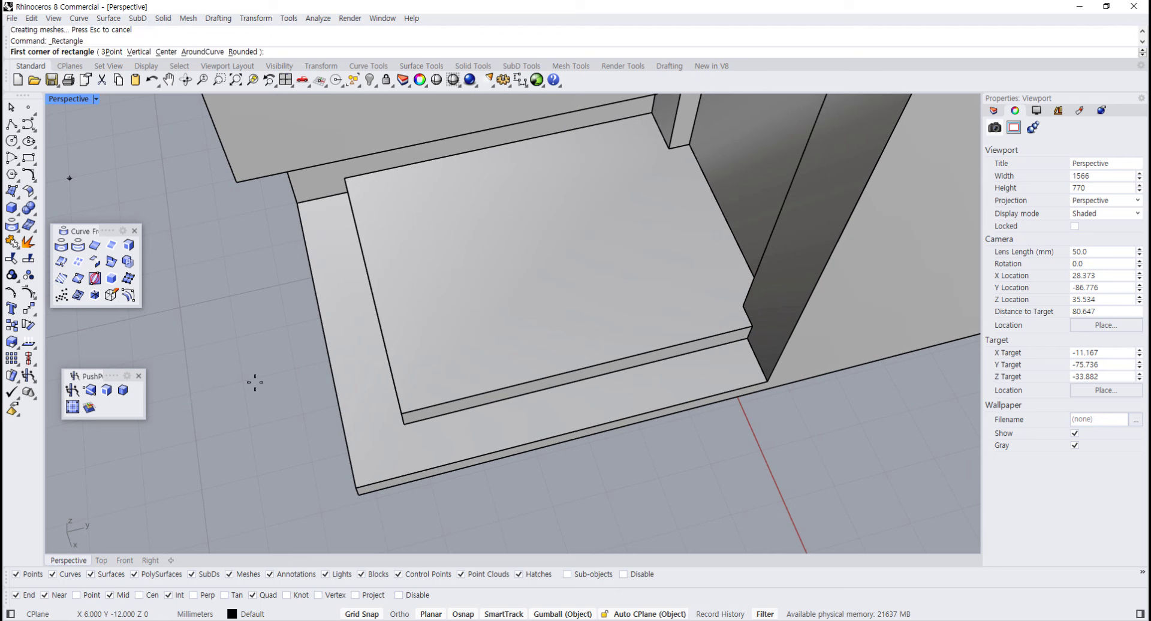
left_click(356, 486)
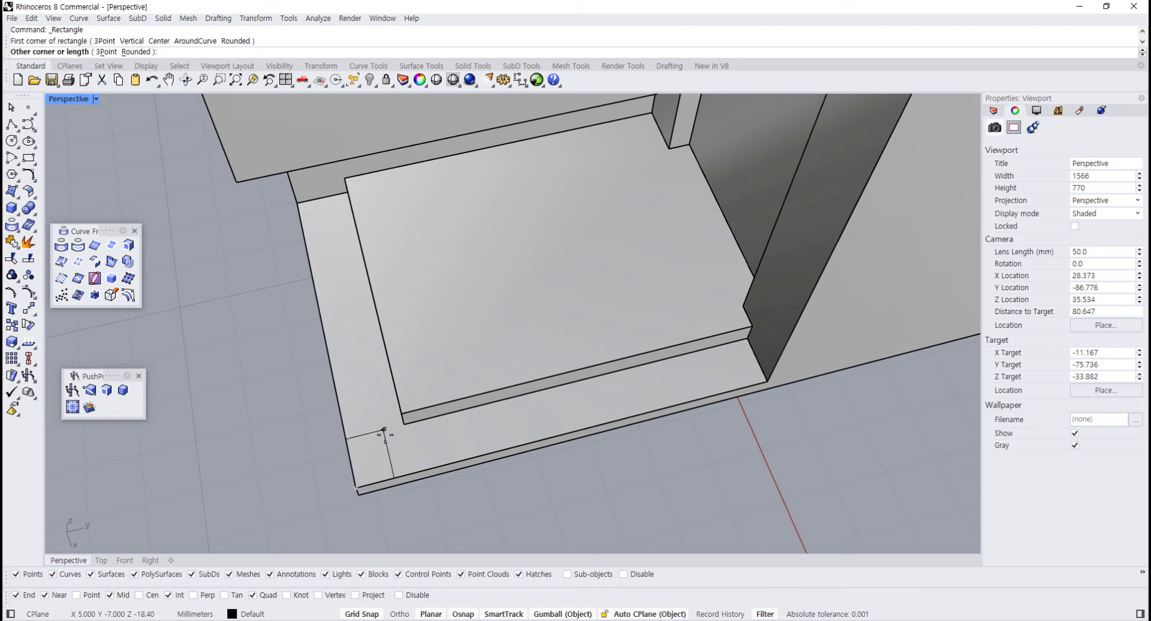
left_click(384, 430)
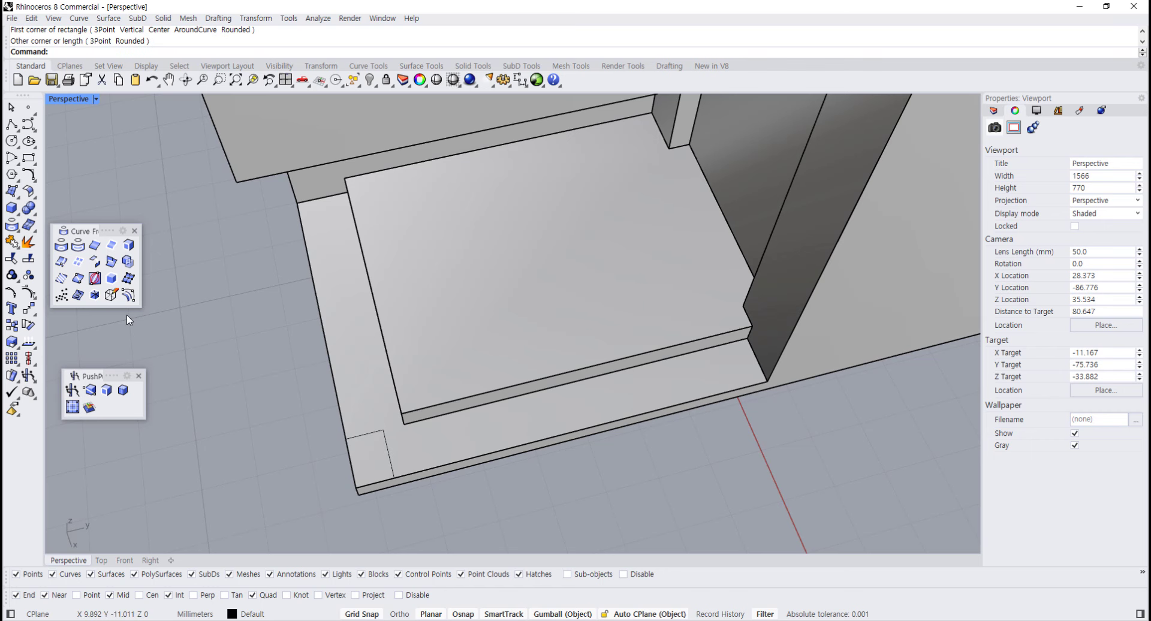
PushPull the small corner rectangle up to the underside of the overhang, forming a corner post
left_click(72, 390)
left_click(366, 460)
right_click_drag(391, 455, 457, 398)
scroll(457, 398, "down", 6)
right_click_drag(439, 447, 427, 493, "shift")
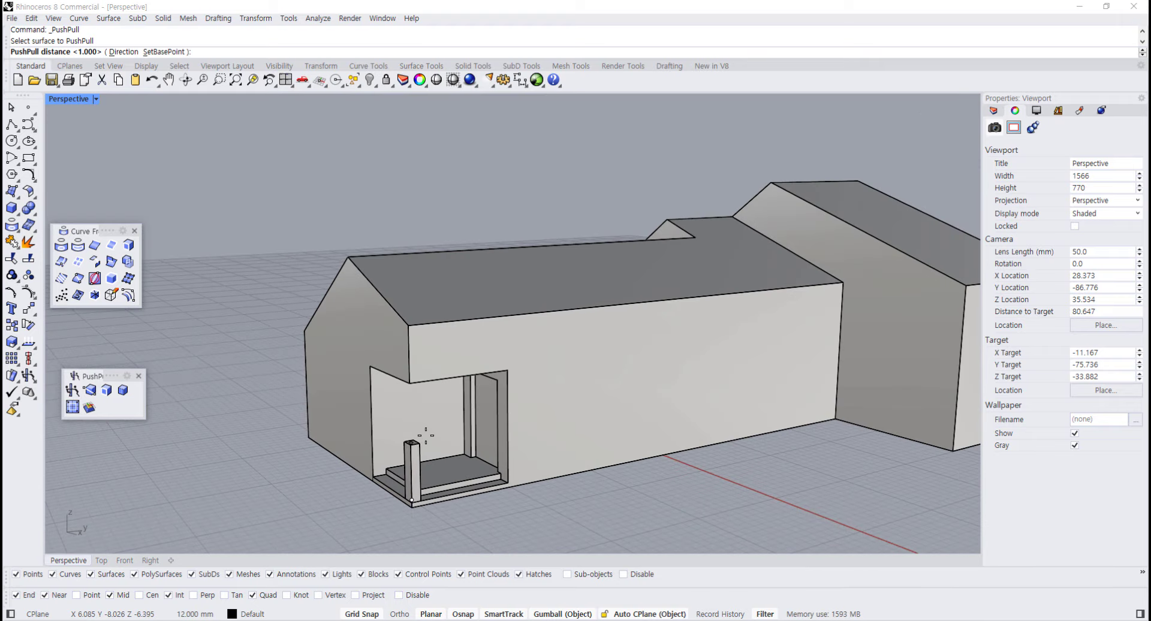
left_click(411, 381)
Align the construction plane to the outer wall below the taller gabled block's eave by selecting that face, and clear the selection
right_click_drag(432, 402, 563, 457)
right_click_drag(539, 462, 462, 462)
right_click_drag(461, 462, 597, 395)
scroll(537, 420, "up", 2)
right_click_drag(597, 395, 549, 417, "shift")
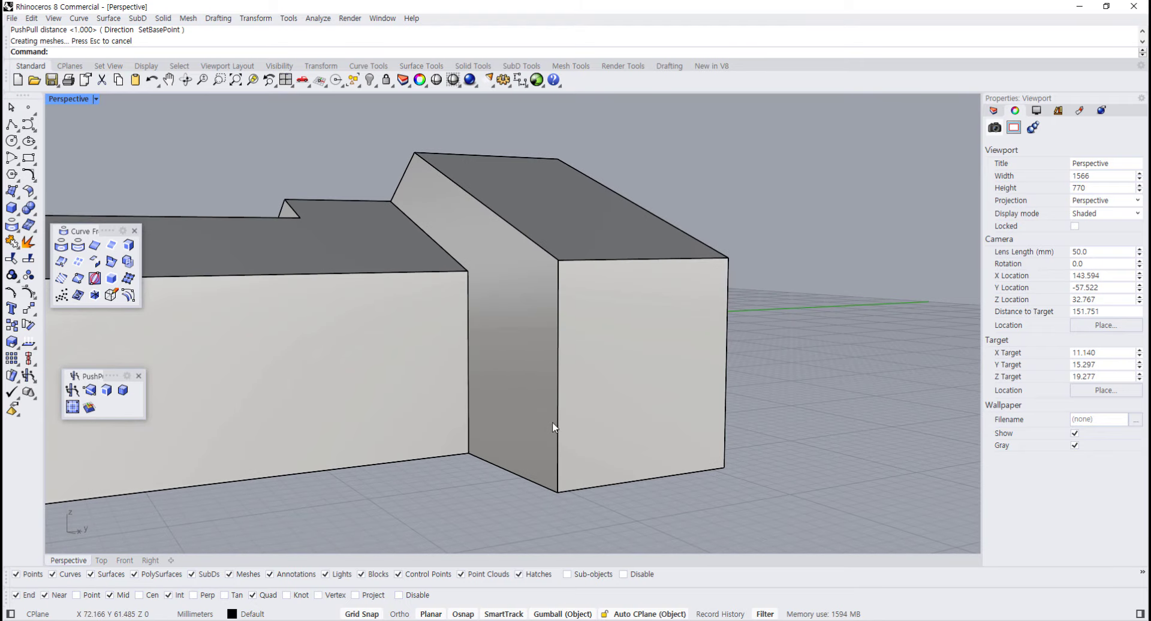
right_click_drag(314, 350, 551, 386)
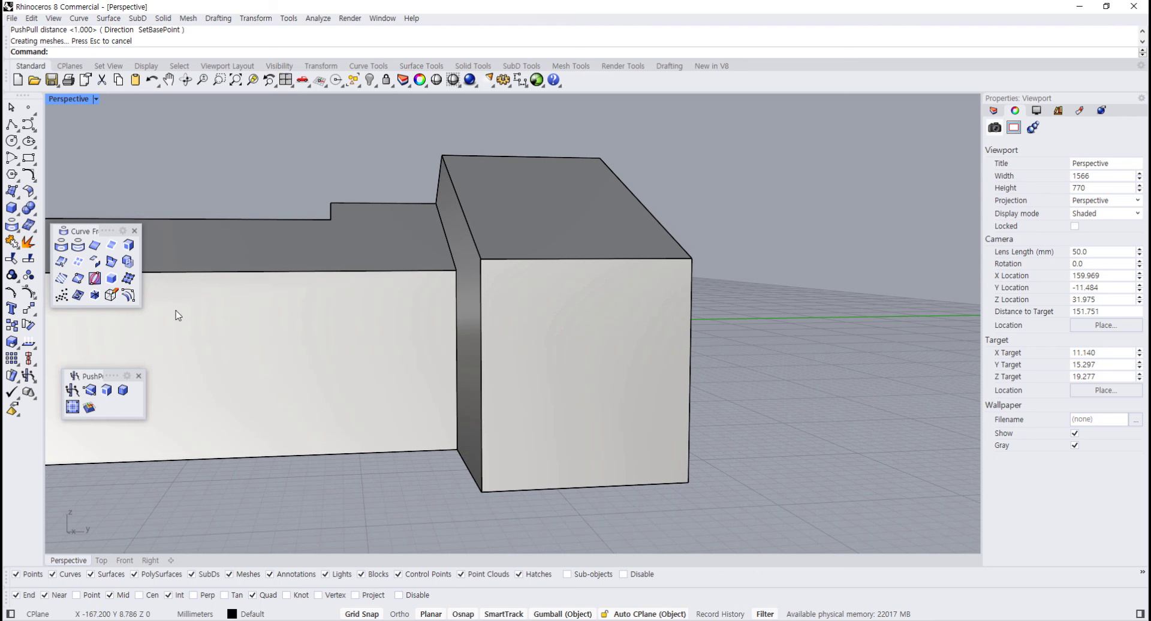
left_click(626, 390, "ctrl+shift")
left_click(813, 409)
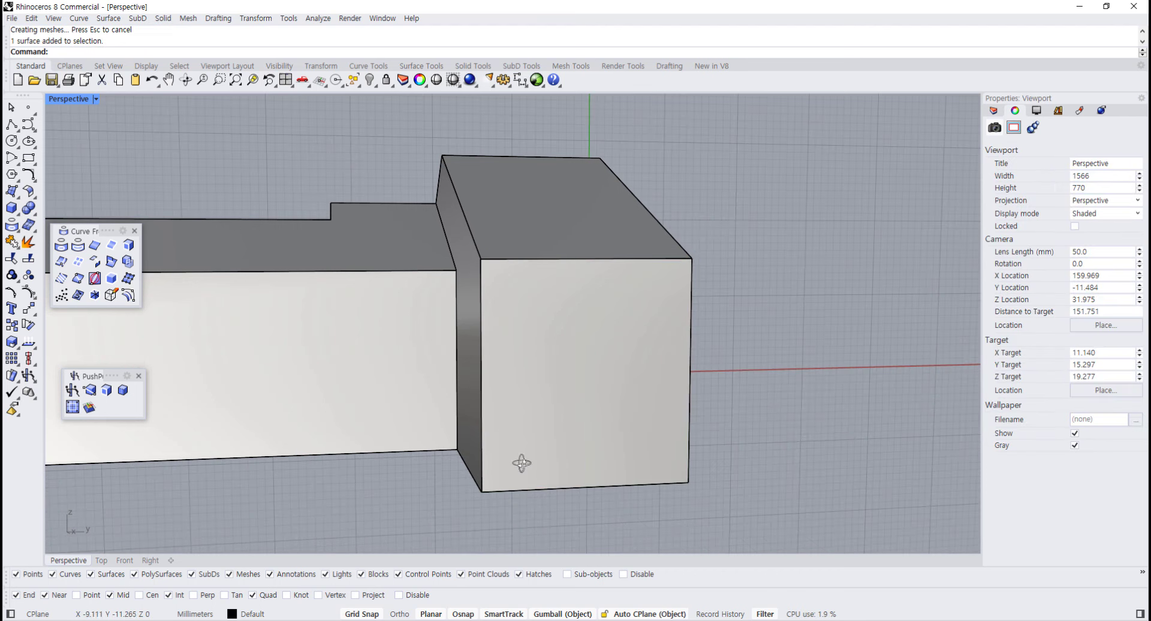
right_click_drag(522, 465, 576, 470)
scroll(557, 414, "up", 3)
right_click_drag(544, 376, 521, 353, "shift")
scroll(564, 459, "down", 5)
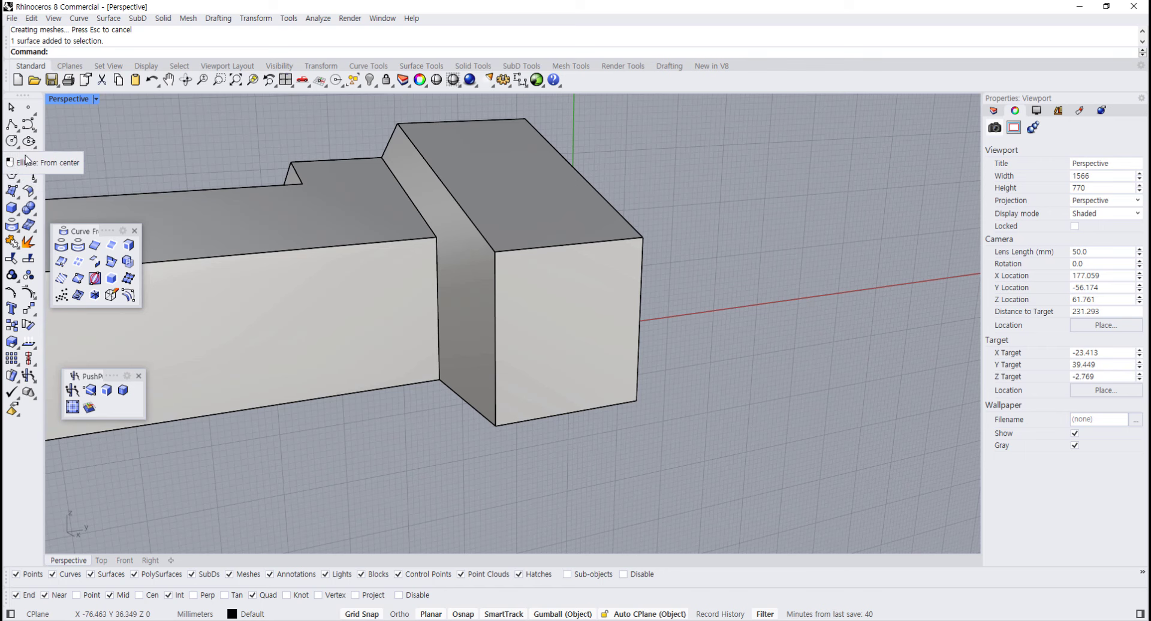
Draw a three-sided polyline opening on that outer wall, standing on its base edge, about 14.7 mm wide and 18 mm high
left_click(12, 126)
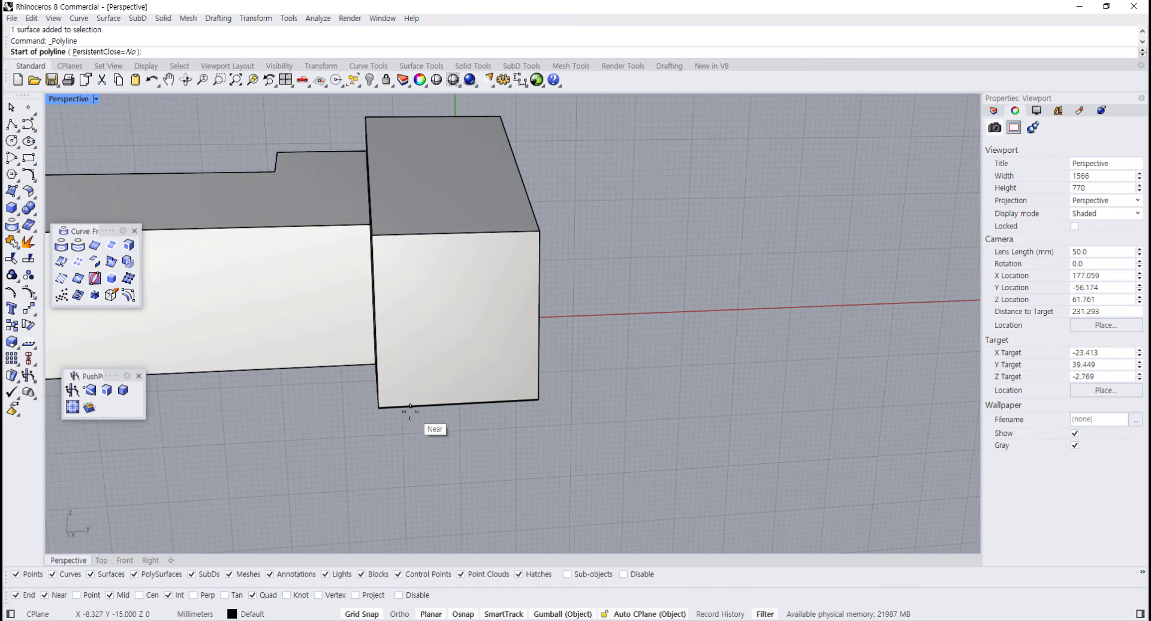
right_click_drag(411, 406, 447, 408)
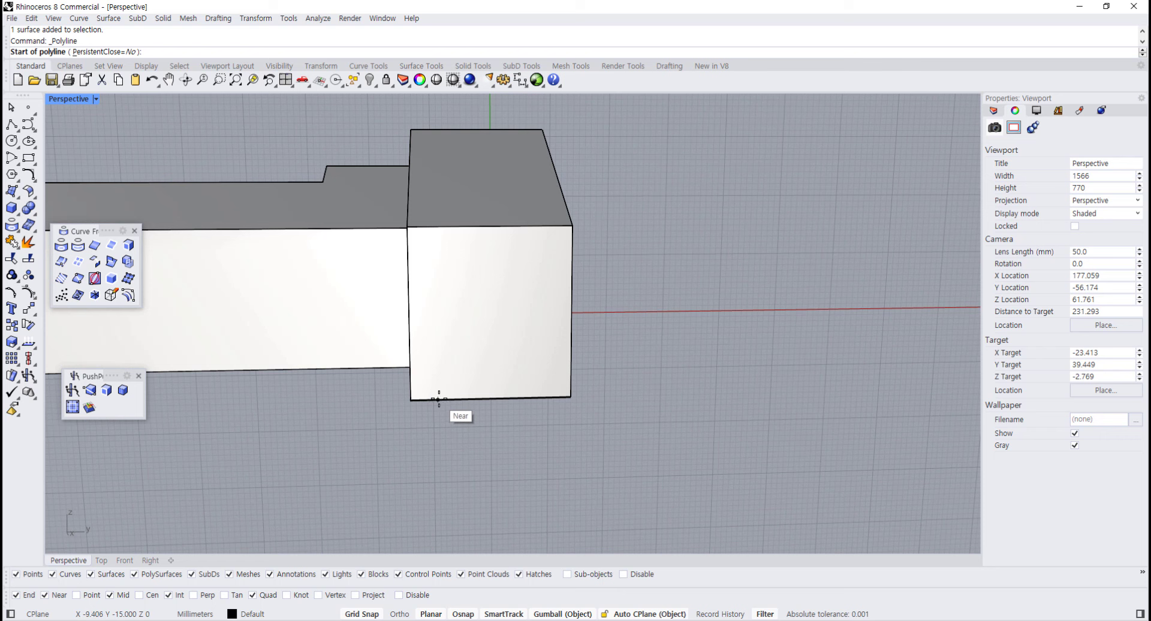
left_click(453, 397)
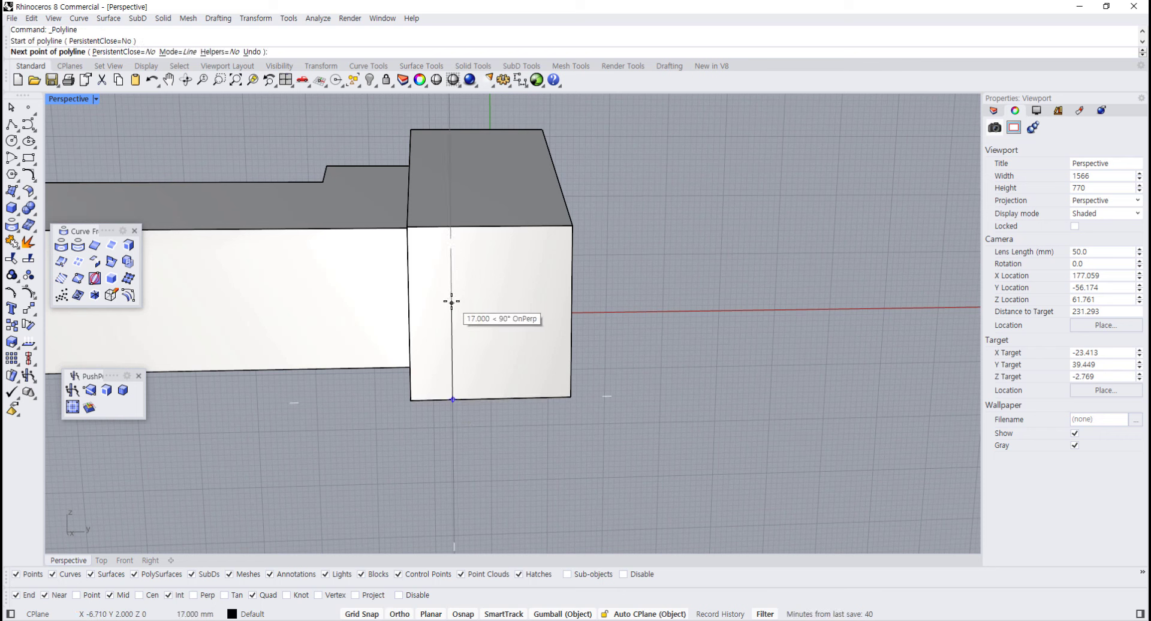
left_click(452, 297)
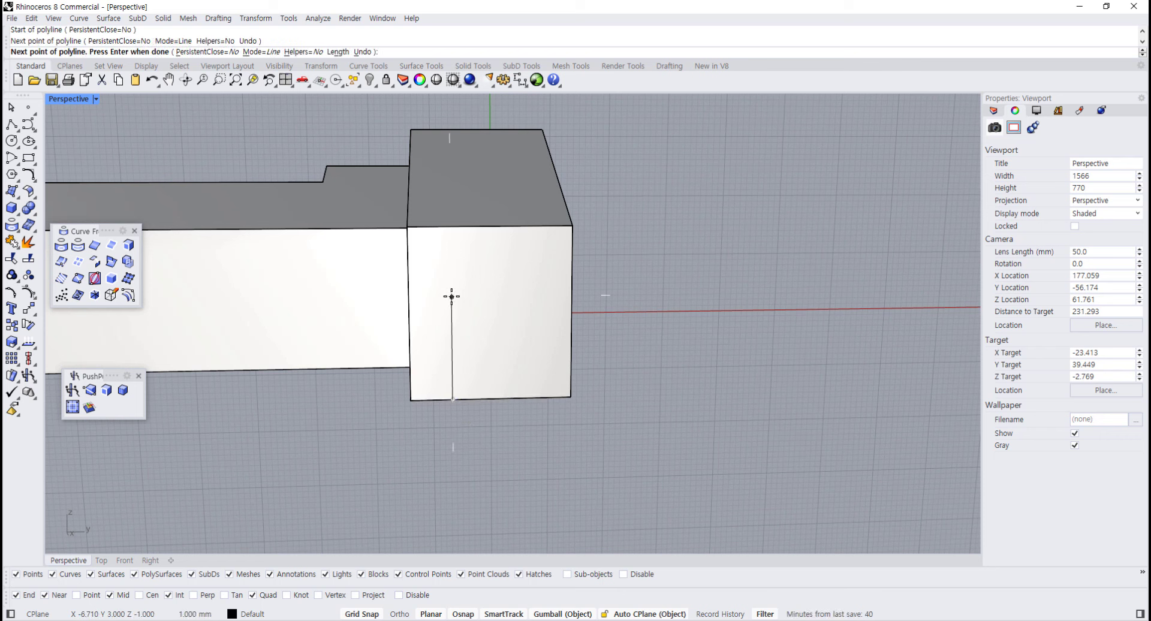
left_click(536, 296)
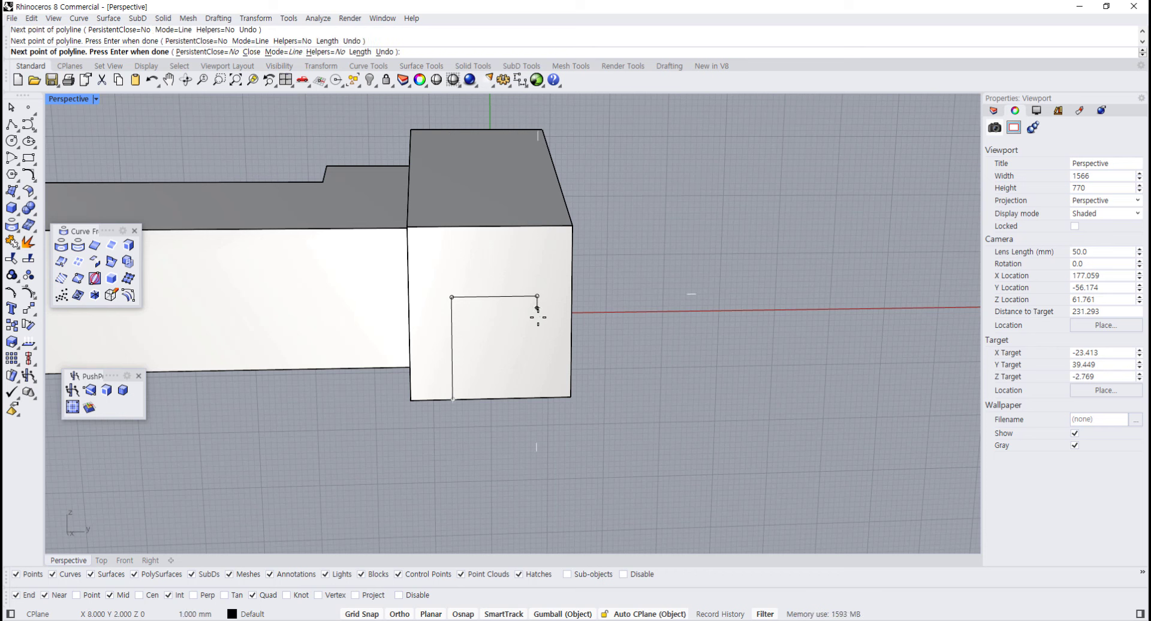
left_click(536, 397, "shift")
key("Return")
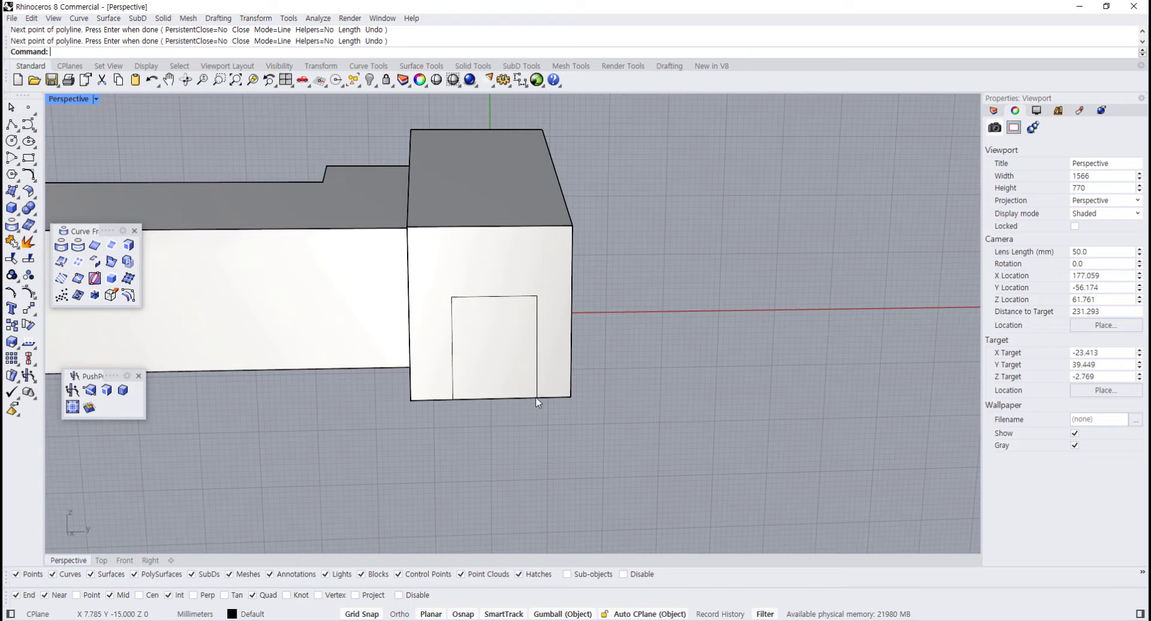
PushPull the door-shaped outline on the gabled block's outer wall 26 mm inward, cutting the opening through the block
right_click_drag(641, 445, 679, 458)
scroll(728, 432, "up", 2)
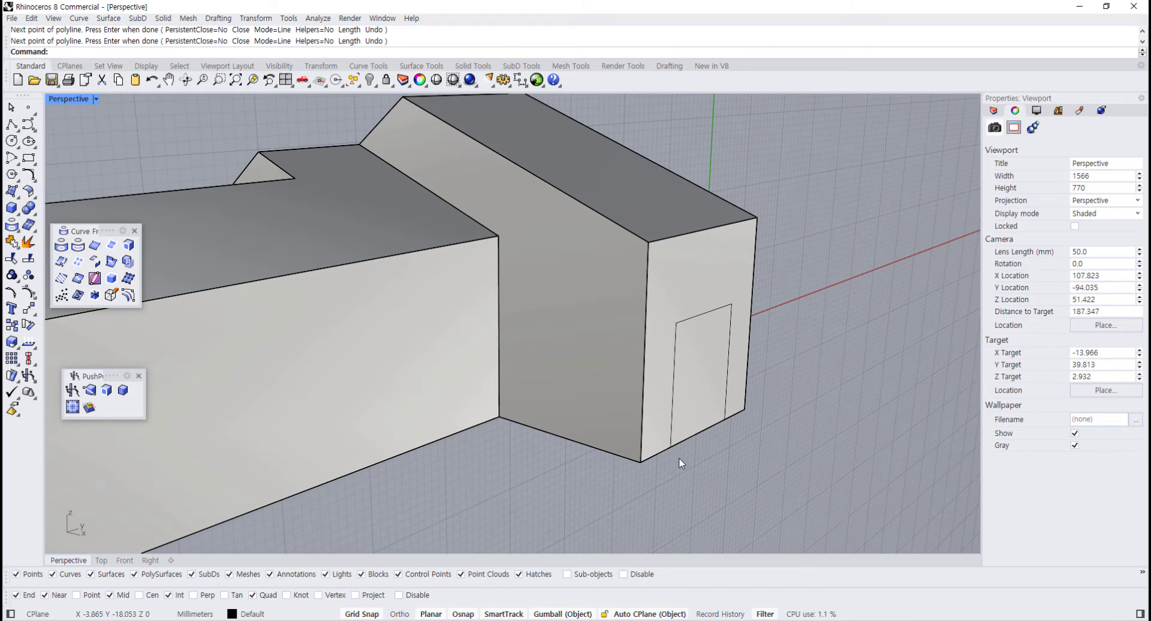
left_click(70, 395)
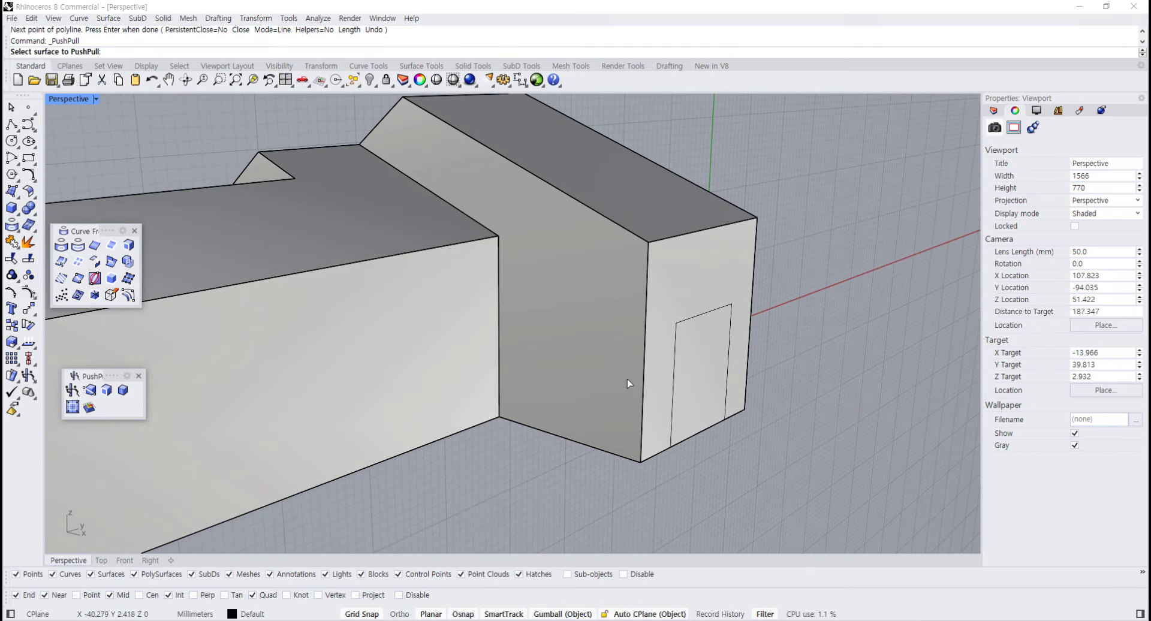
left_click(700, 377)
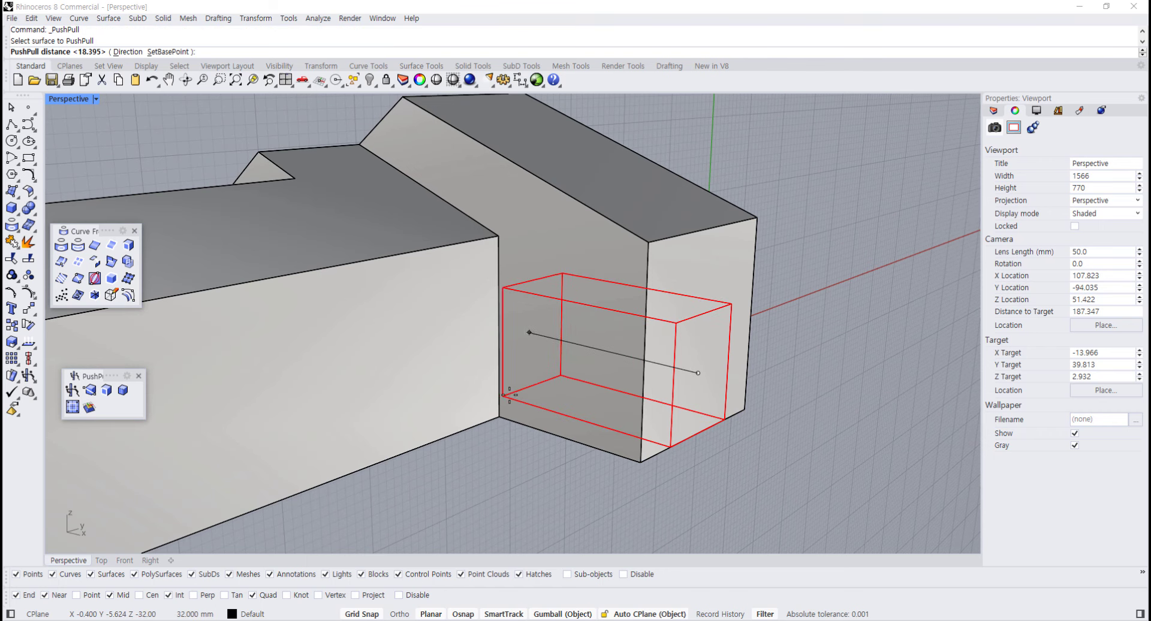
left_click(502, 414)
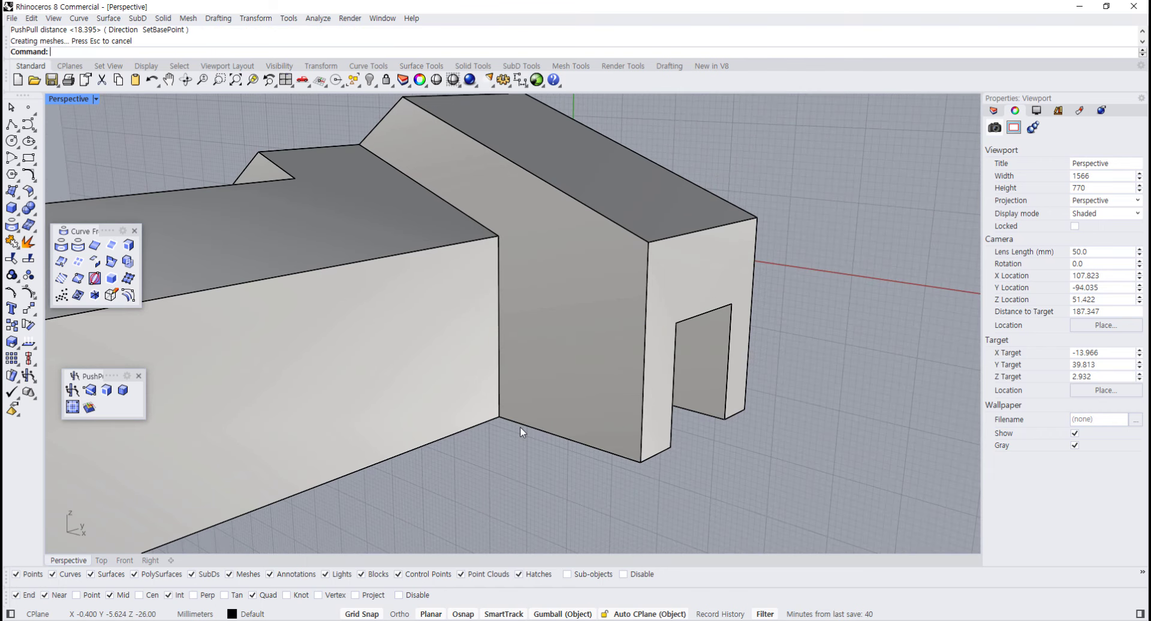
Align the construction plane to the gabled block's side wall by selecting that face, and clear the selection
right_click_drag(520, 426, 737, 411)
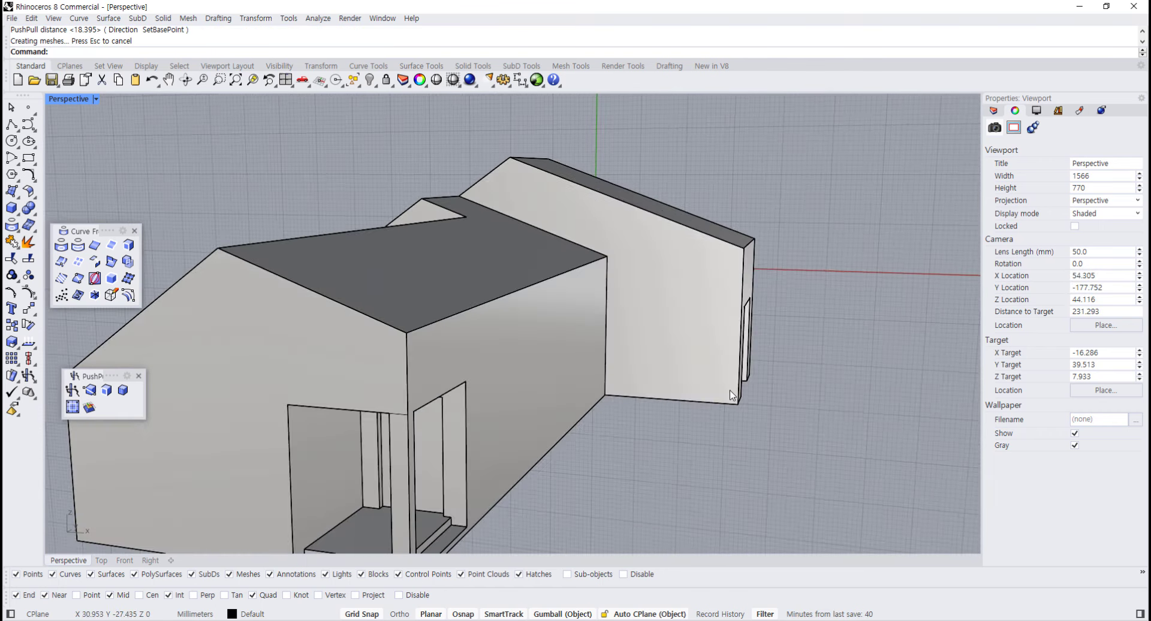
scroll(663, 417, "up", 4)
right_click_drag(616, 383, 586, 401)
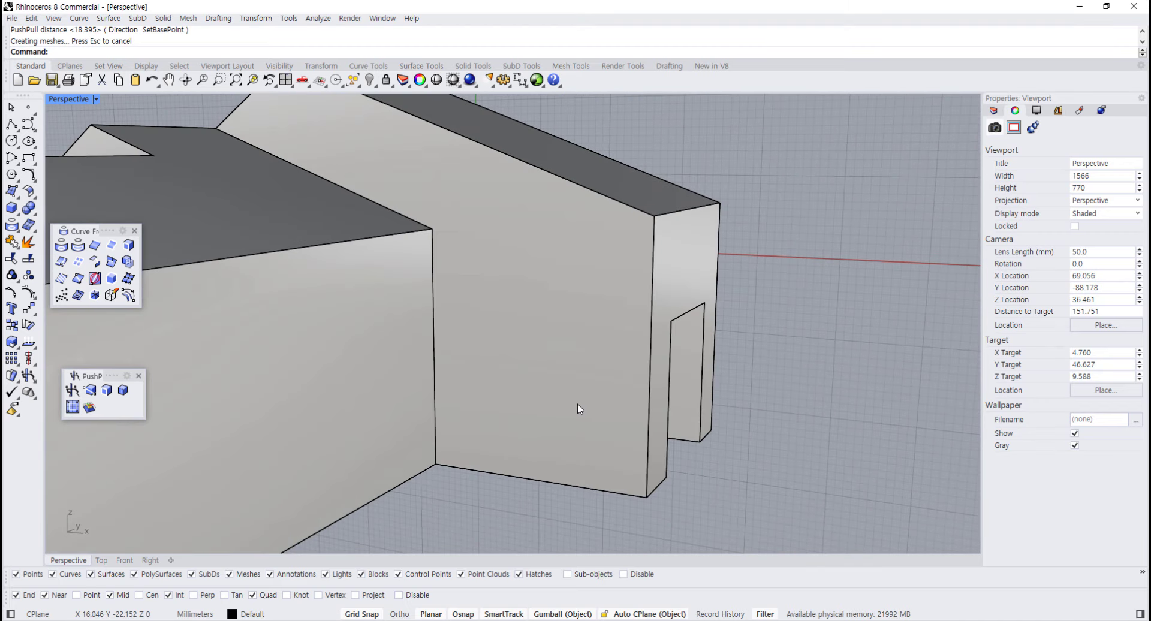
left_click(578, 408, "ctrl+shift")
left_click(760, 456)
right_click_drag(760, 455, 645, 426)
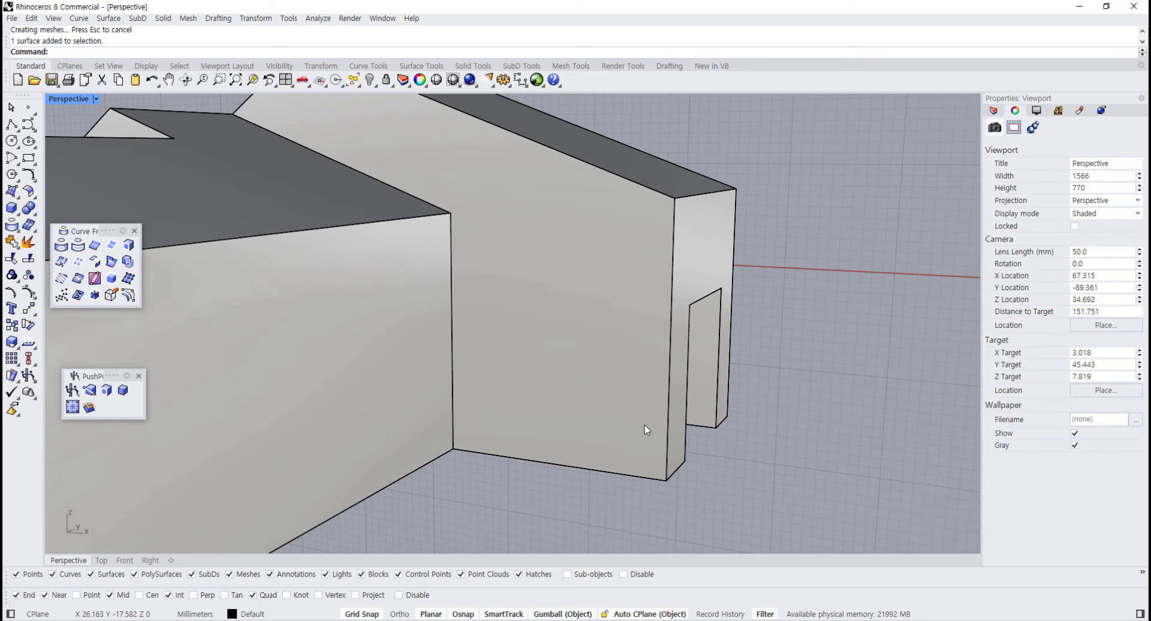
left_click(13, 127)
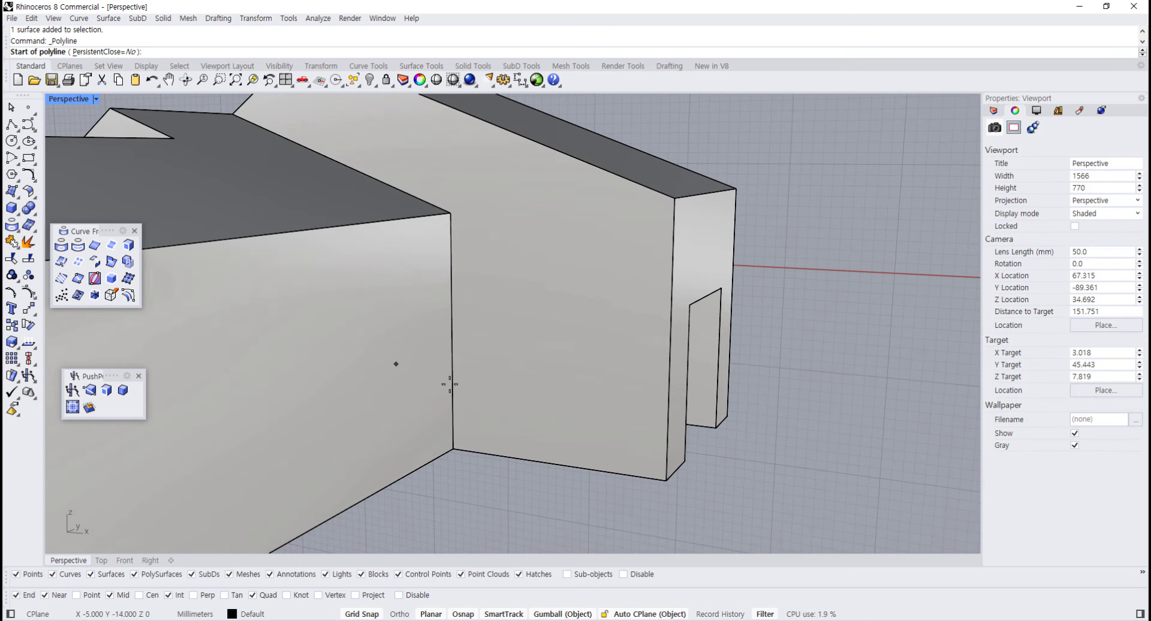
left_click(631, 474)
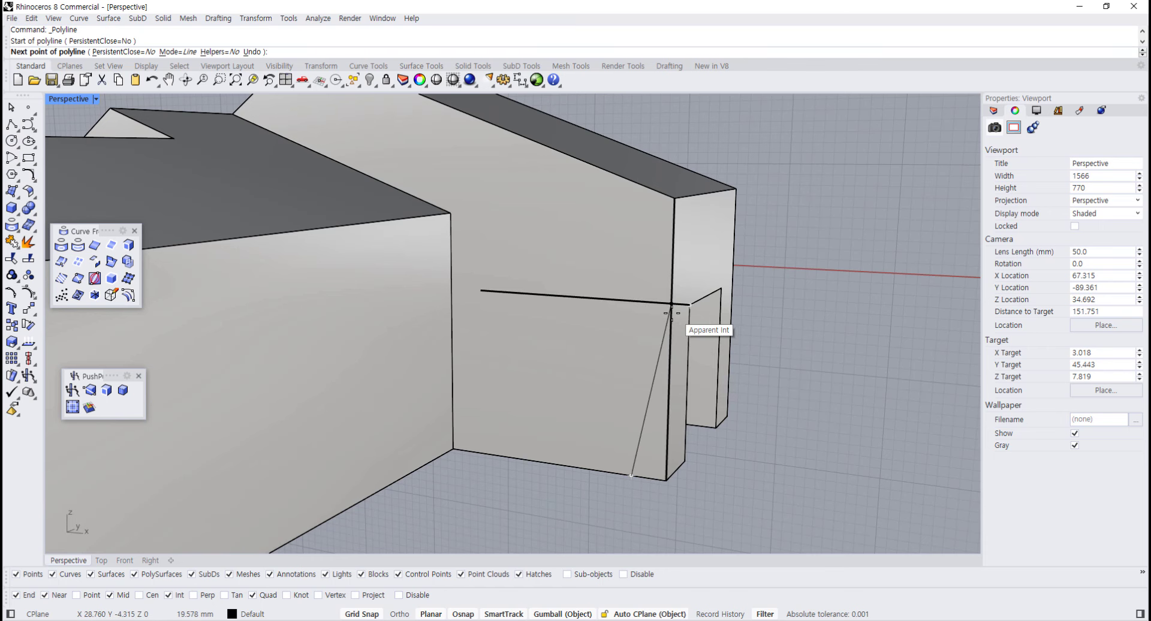
right_click_drag(642, 321, 462, 359)
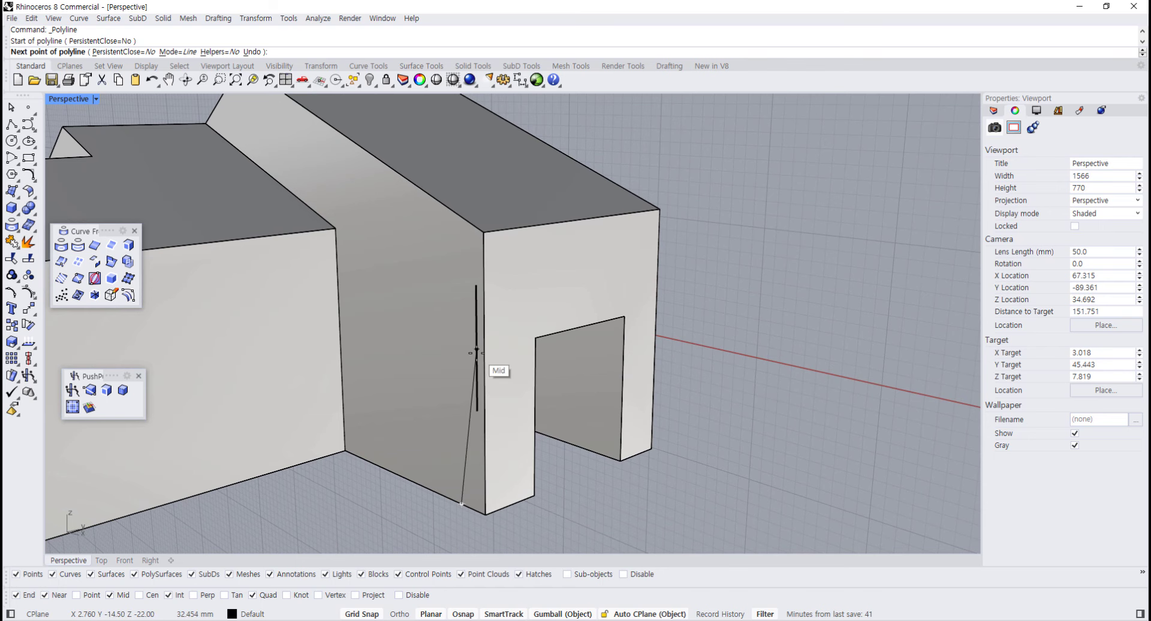
right_click_drag(458, 352, 447, 341)
key("Escape")
right_click_drag(510, 378, 534, 343)
left_click(12, 126)
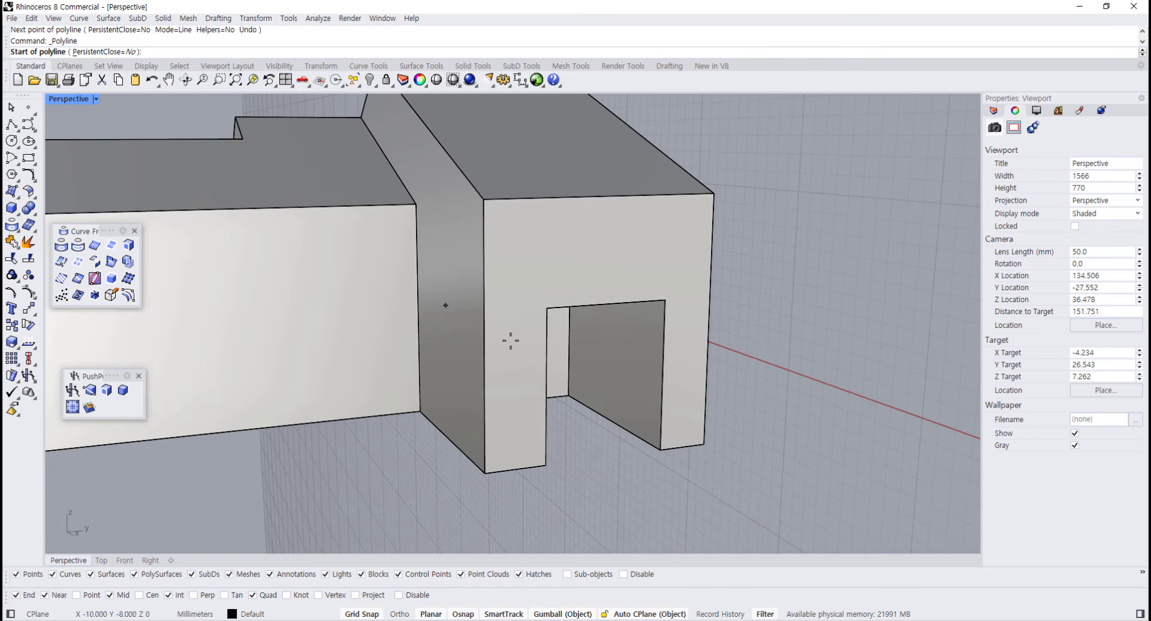
left_click(544, 312)
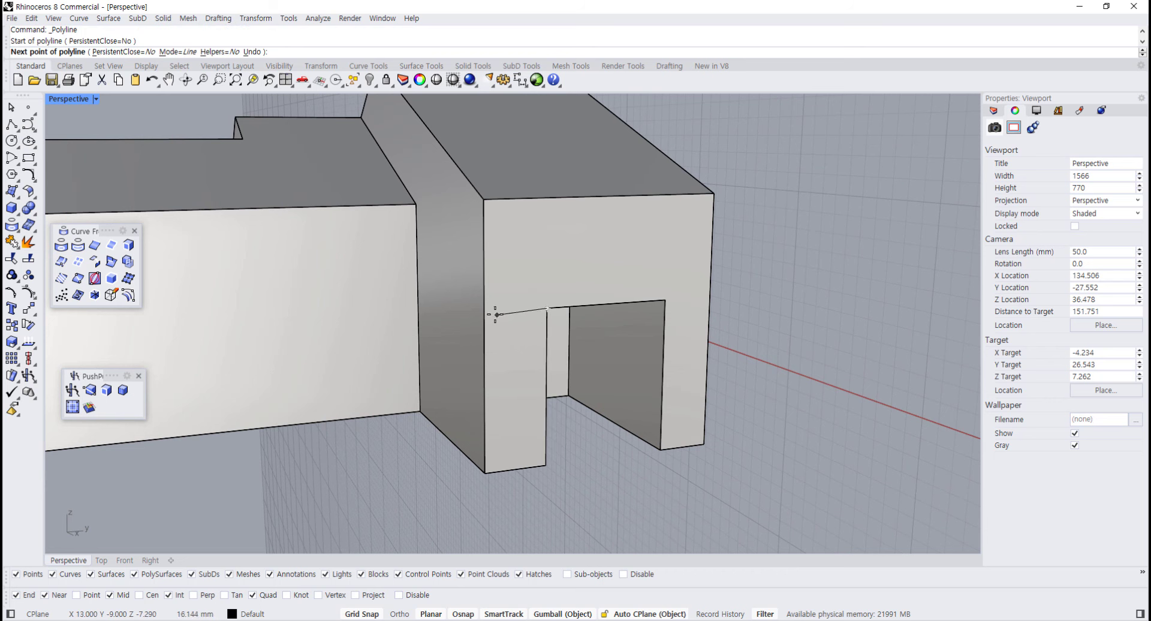
key("Escape")
With the construction plane aligned to the outer wall, draw a horizontal line from the opening's upper corner to the wall's nearest vertical edge
left_click(544, 270, "ctrl+shift")
left_click(544, 270, "ctrl+shift")
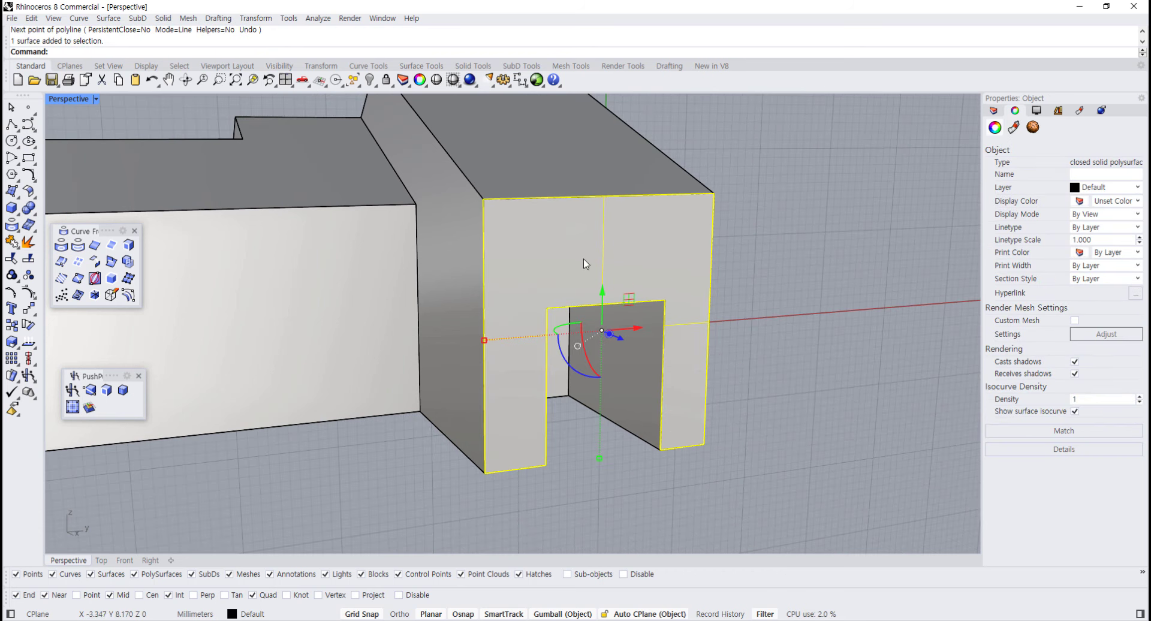
left_click(855, 315)
left_click(12, 127)
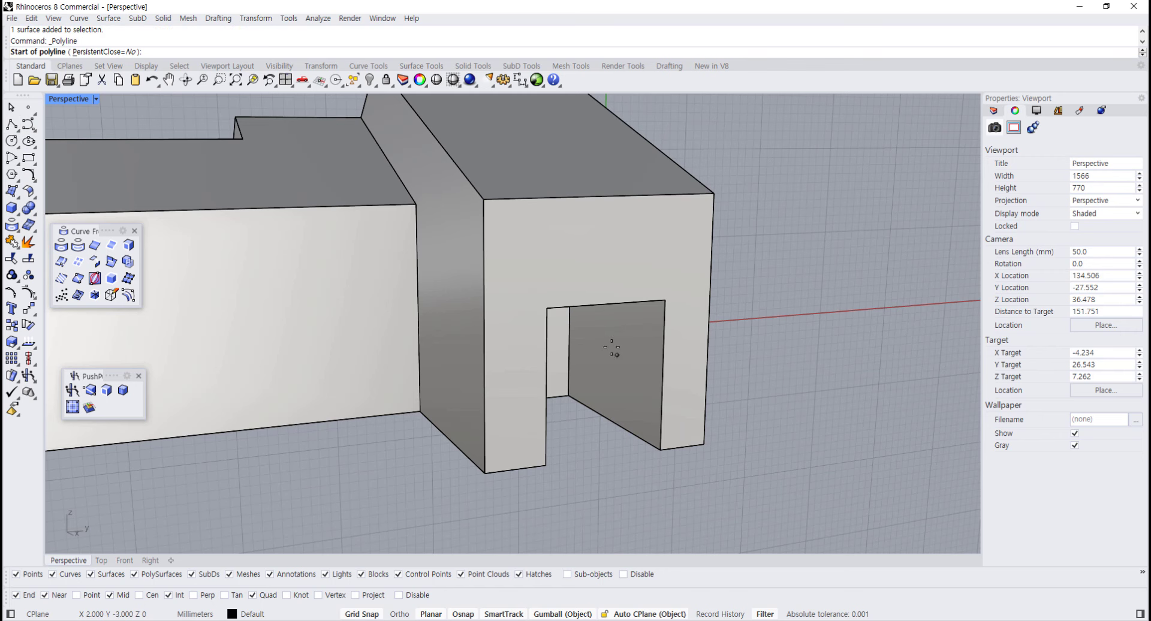
left_click(547, 308)
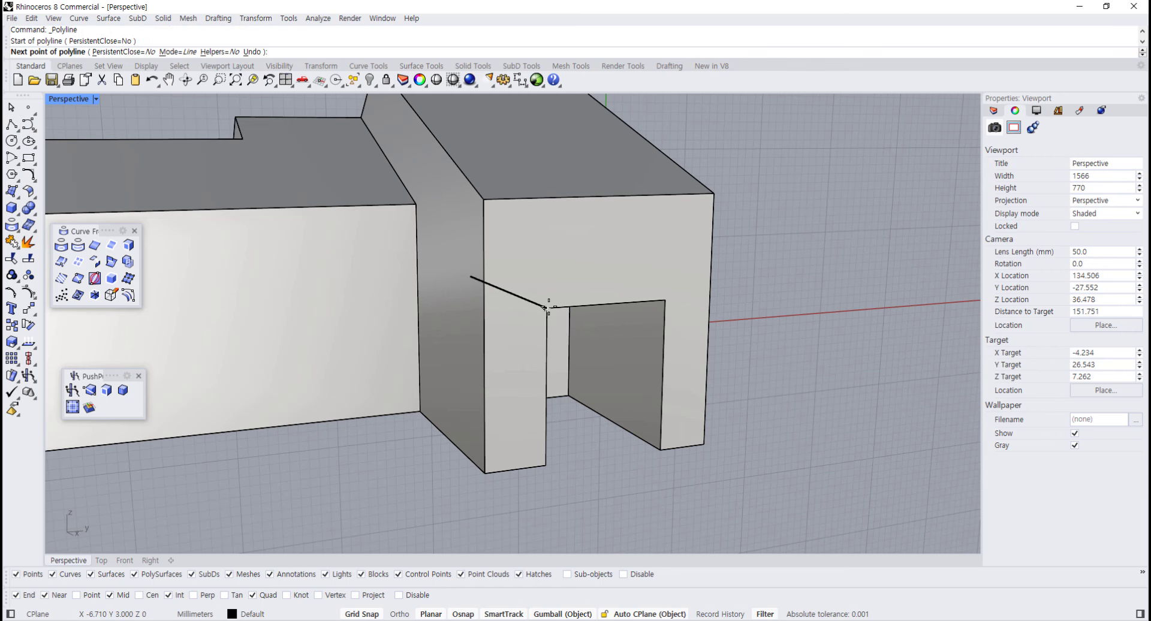
left_click(484, 309)
key("Return")
right_click_drag(584, 386, 610, 380)
key("Return")
key("Escape")
With the construction plane aligned to the block's side wall, continue the lintel line horizontally from the outer edge to the inner corner
left_click(682, 334, "ctrl+shift")
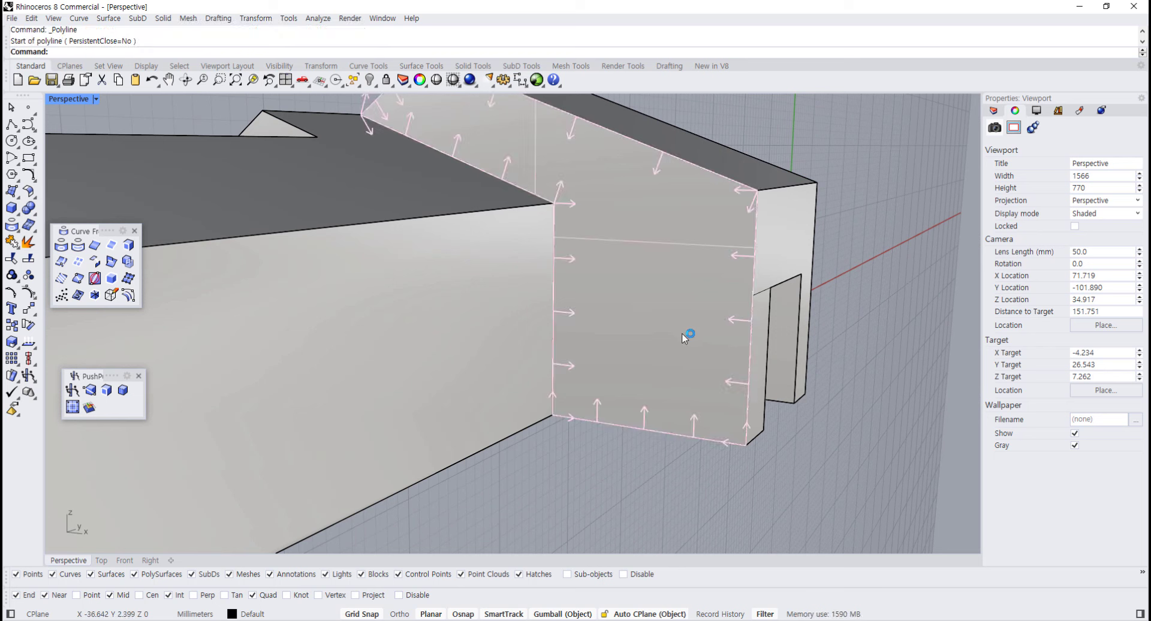
left_click(816, 408)
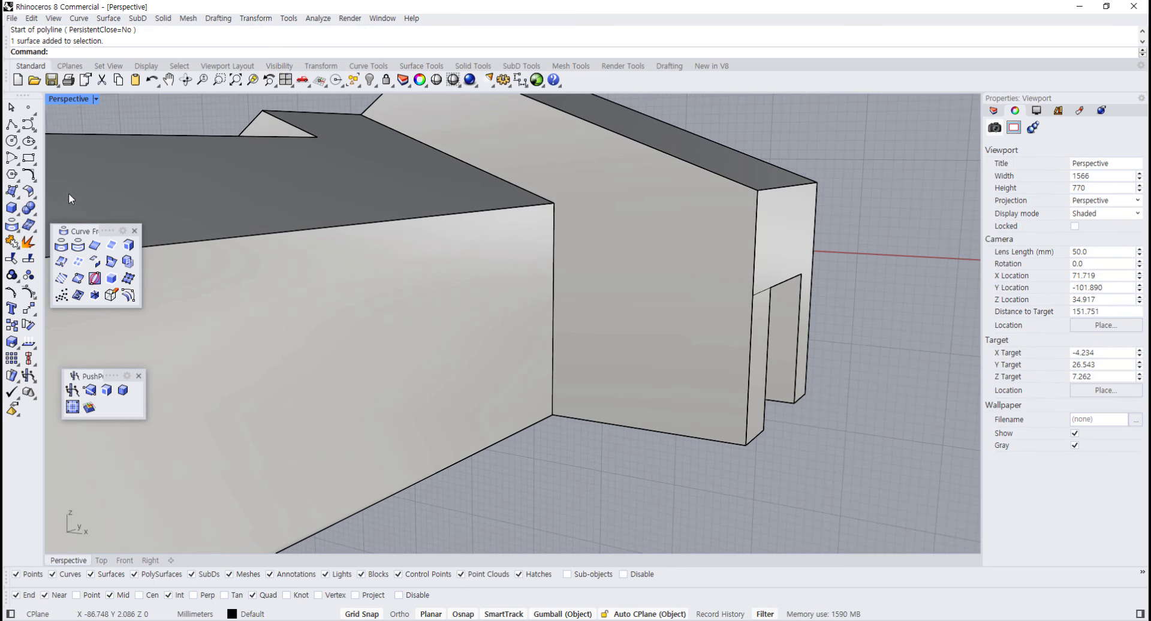
left_click(16, 128)
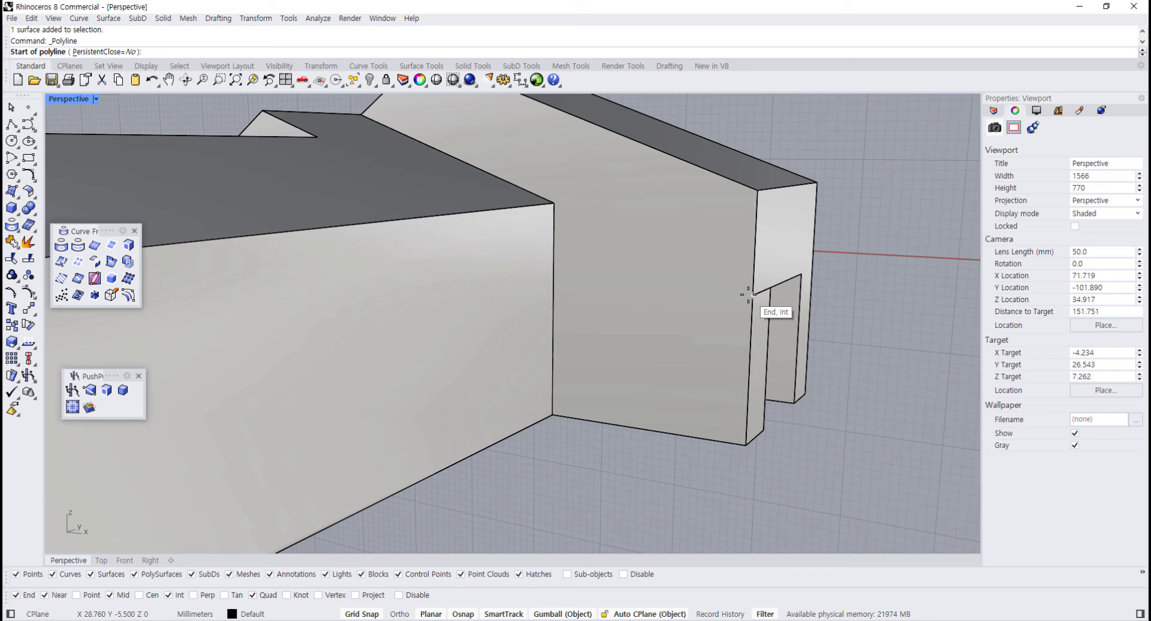
left_click(753, 295)
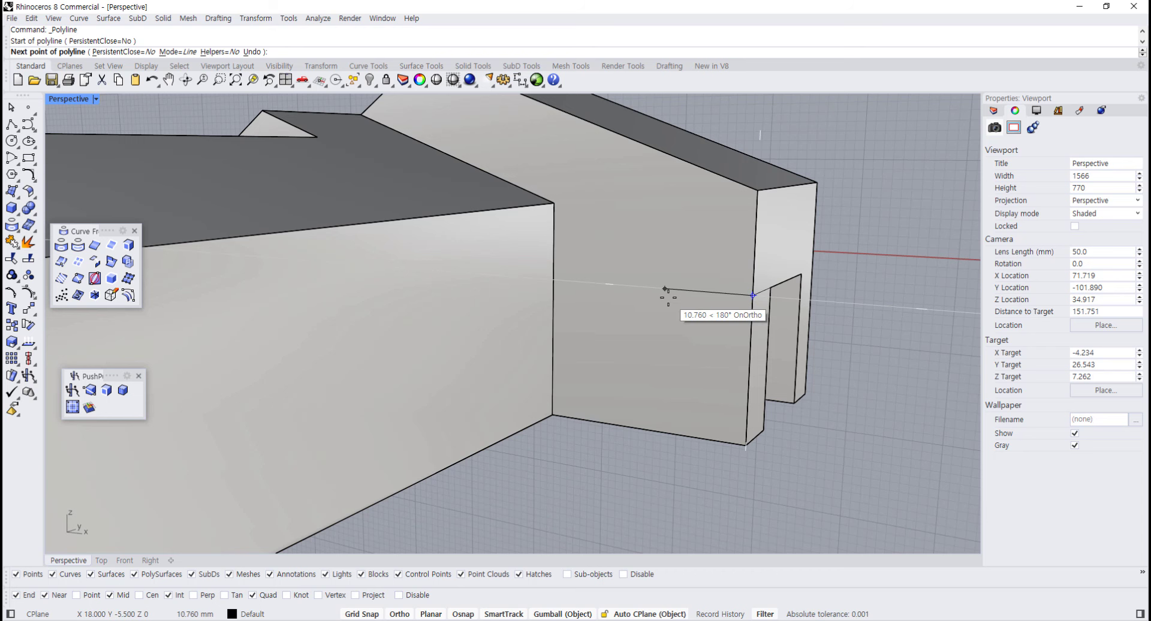
left_click(553, 279)
scroll(451, 334, "down", 5)
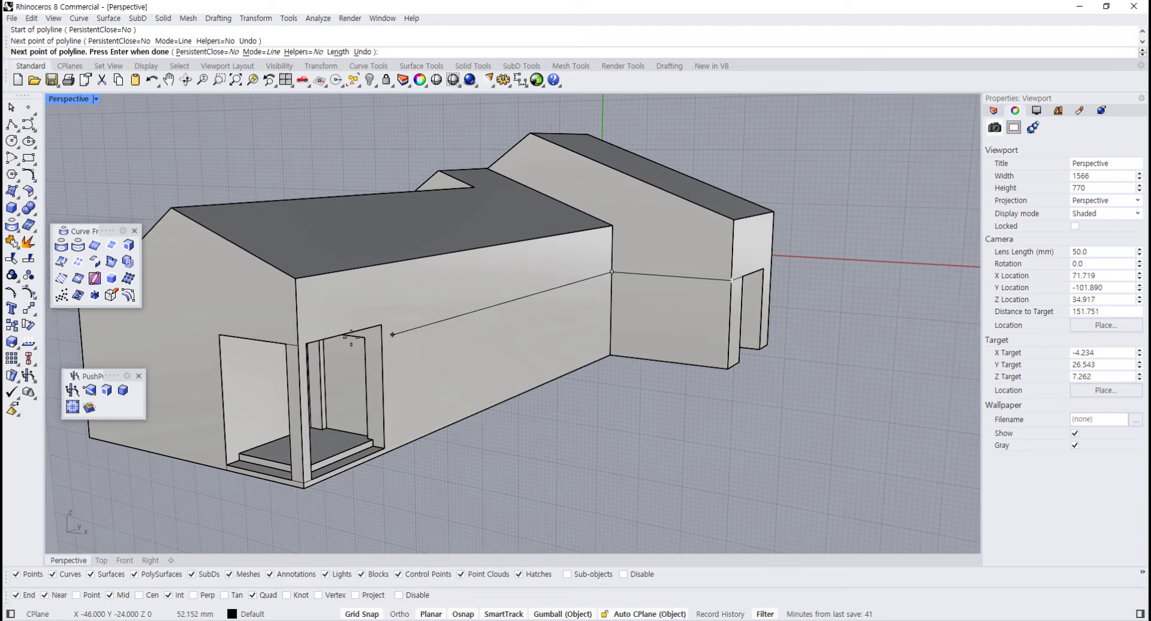
right_click_drag(409, 348, 511, 358)
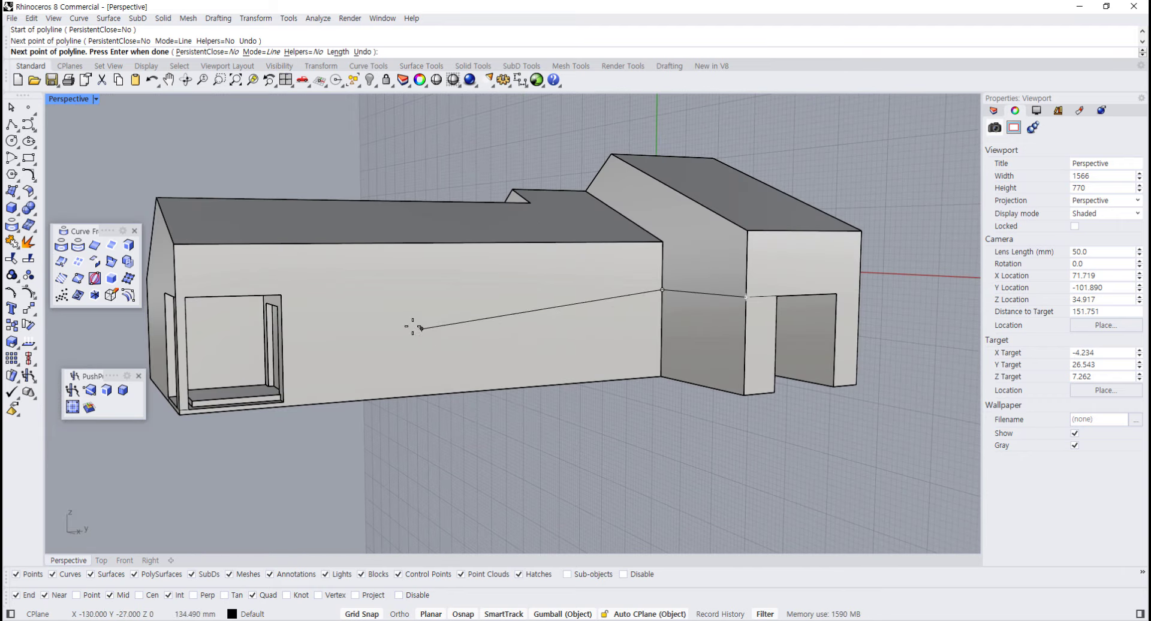
key("Return")
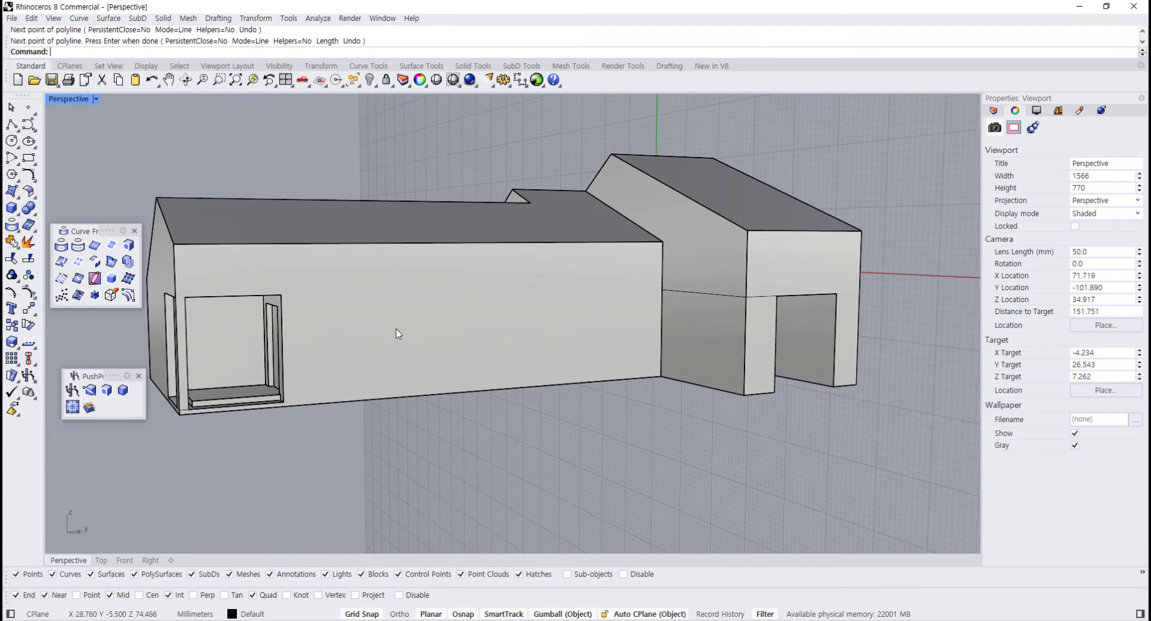
Align the construction plane to the long wall beside the corner porch by selecting that face, and clear the selection
right_click_drag(348, 308, 543, 427)
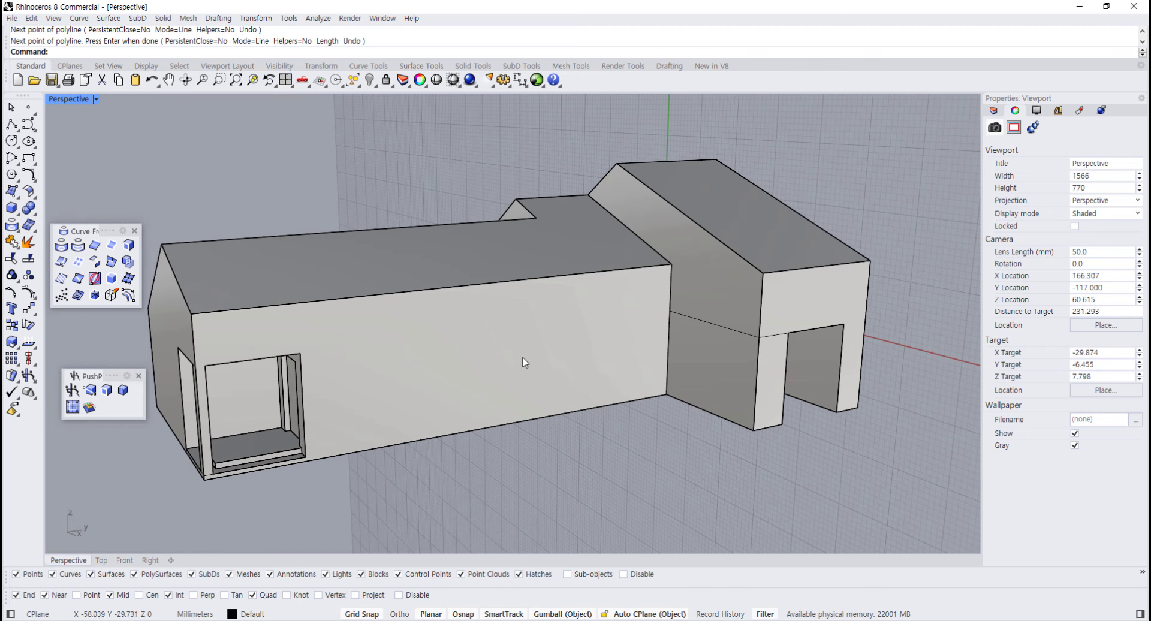
left_click(518, 362, "ctrl+shift")
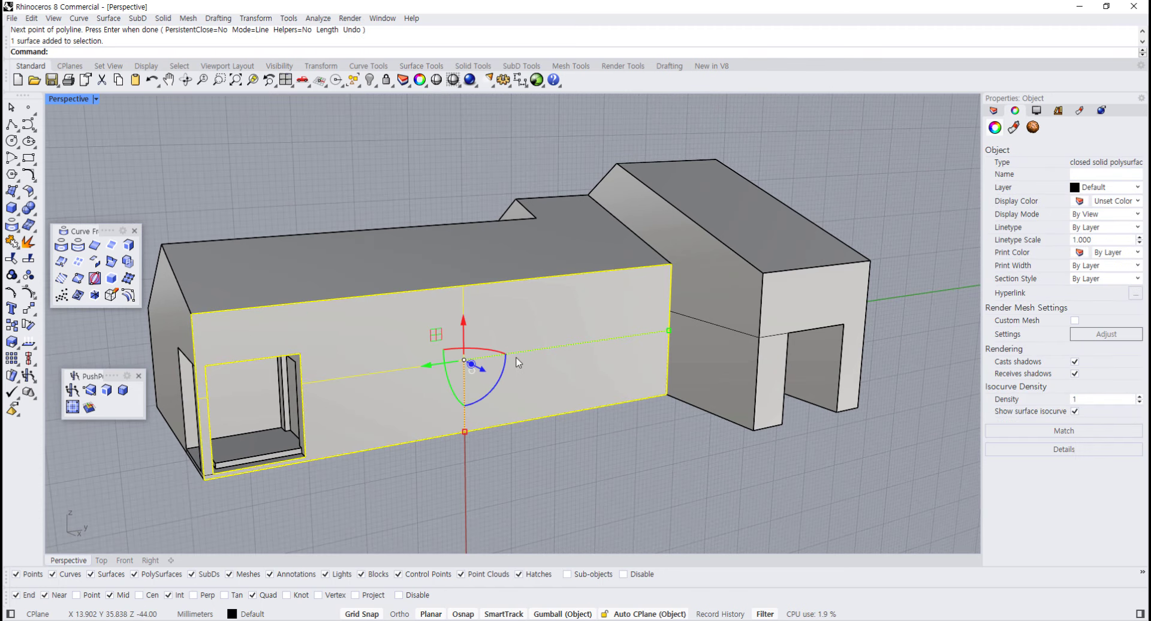
left_click(642, 498)
right_click_drag(577, 450, 549, 439)
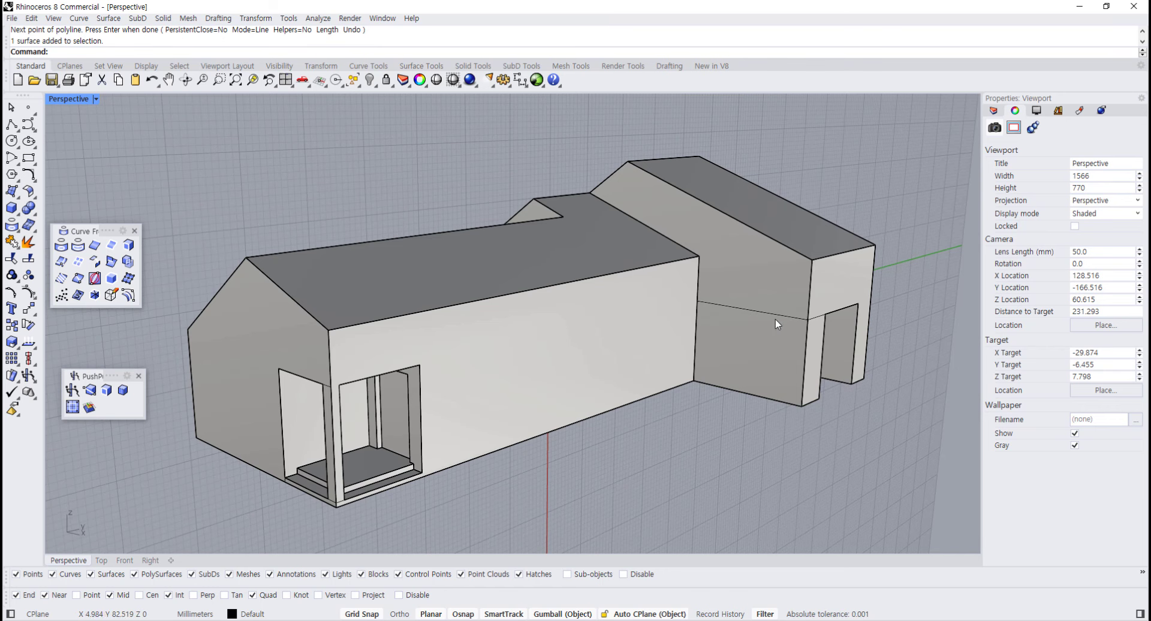
Undo the lintel-height lines, the opening cut and its polyline outline on the gabled block
right_click_drag(775, 324, 698, 357)
right_click_drag(721, 408, 696, 424)
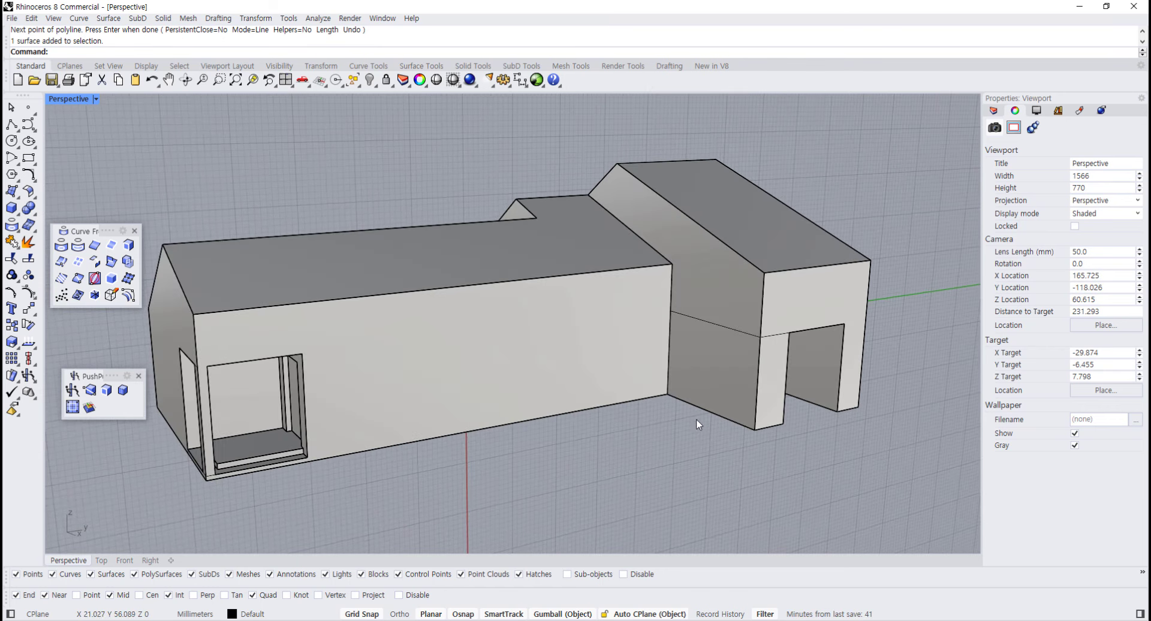
key("ctrl+z")
key("ctrl+z")
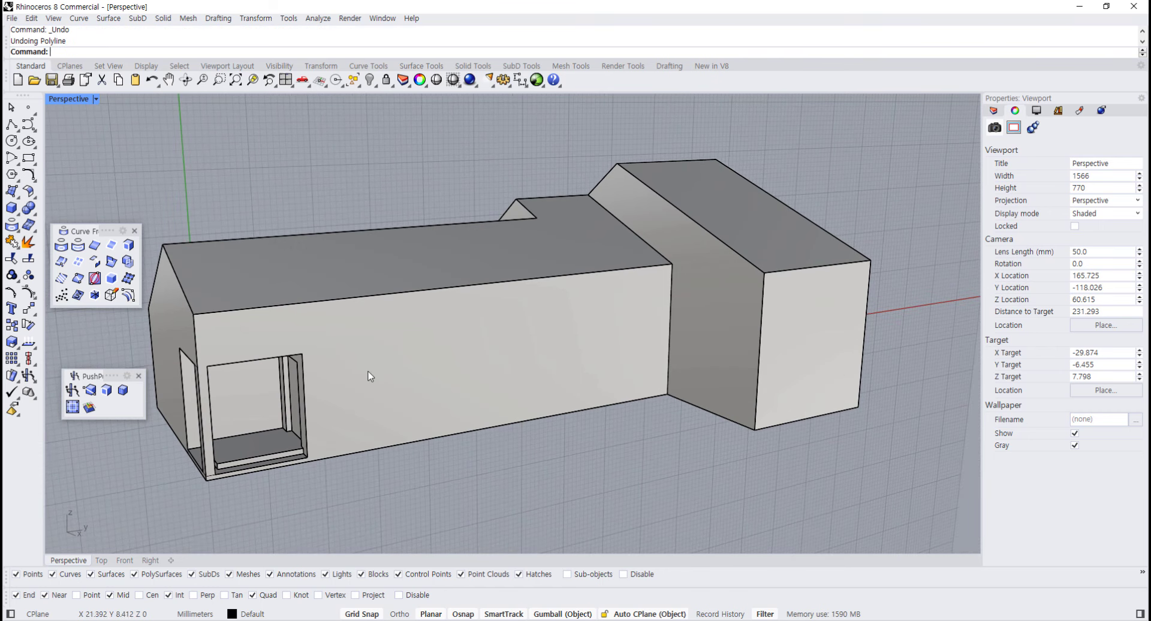
With the construction plane aligned to the long wall, draw a 78 mm horizontal line from the porch opening's upper corner to the inner corner
left_click(437, 366, "ctrl+shift")
left_click(569, 383, "ctrl+shift")
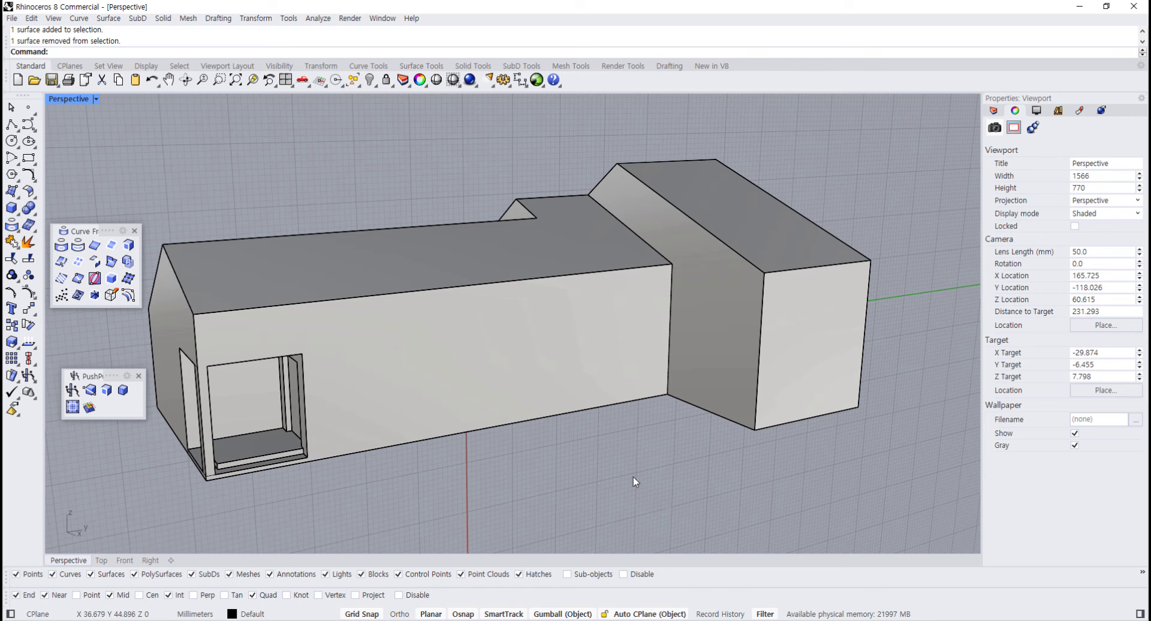
left_click(458, 362, "ctrl+shift")
left_click(636, 502)
left_click(12, 125)
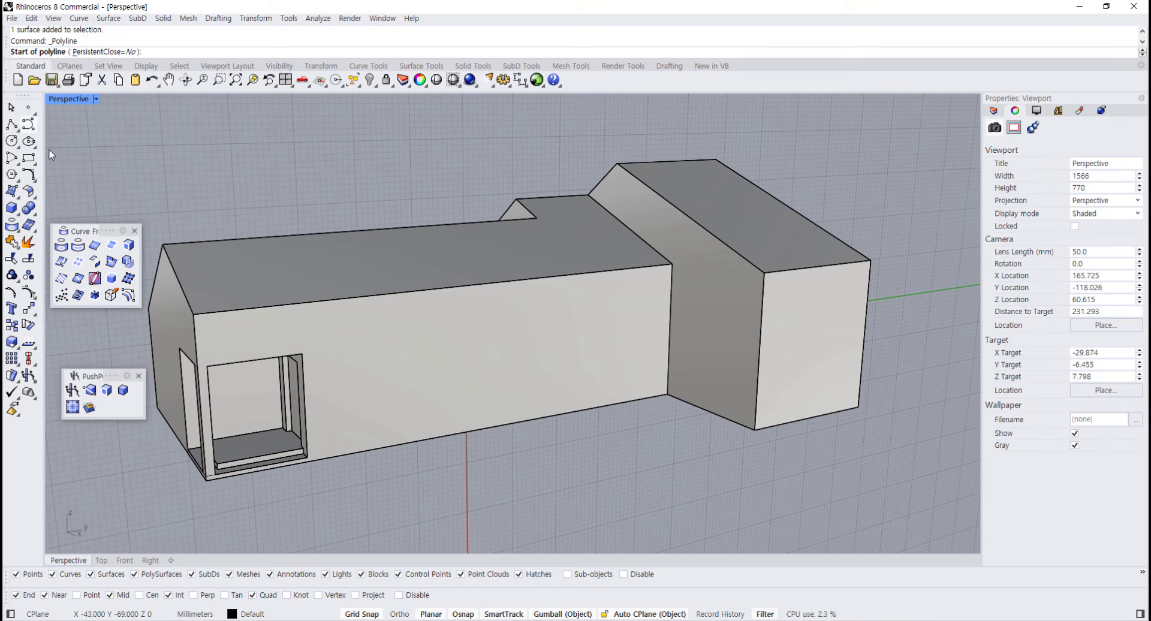
left_click(308, 354)
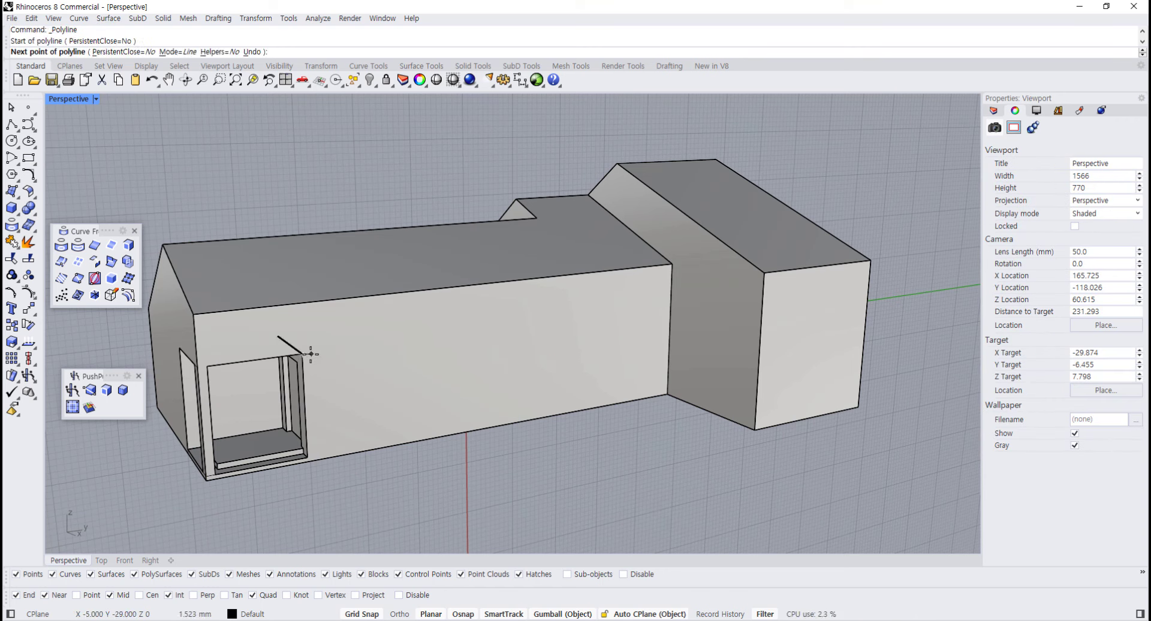
left_click(671, 306)
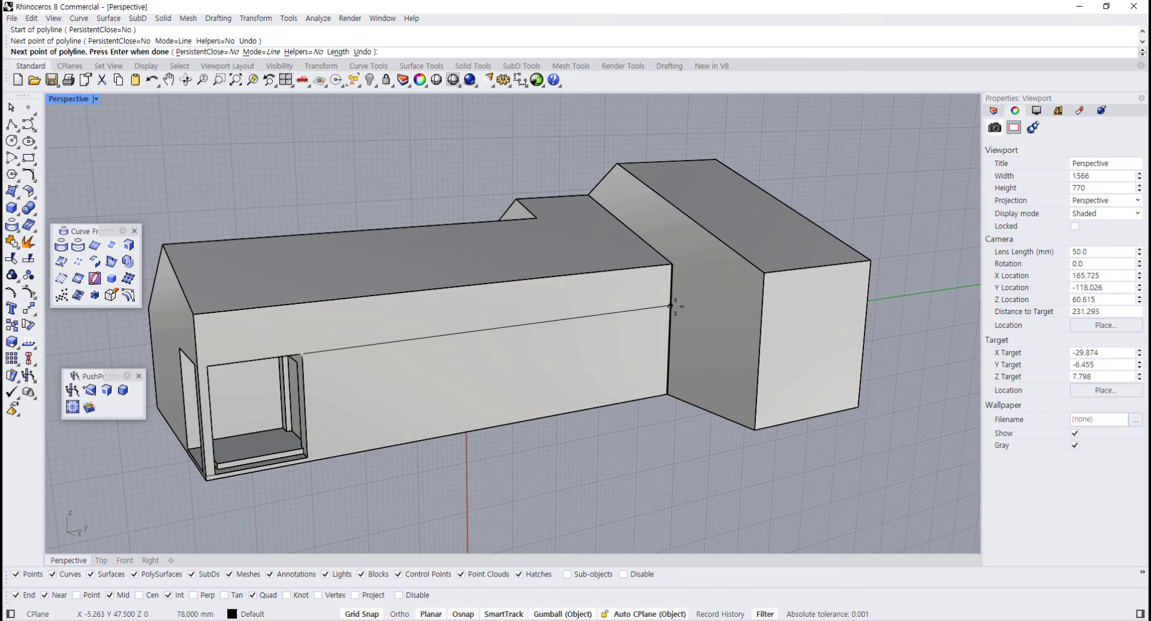
key("Return")
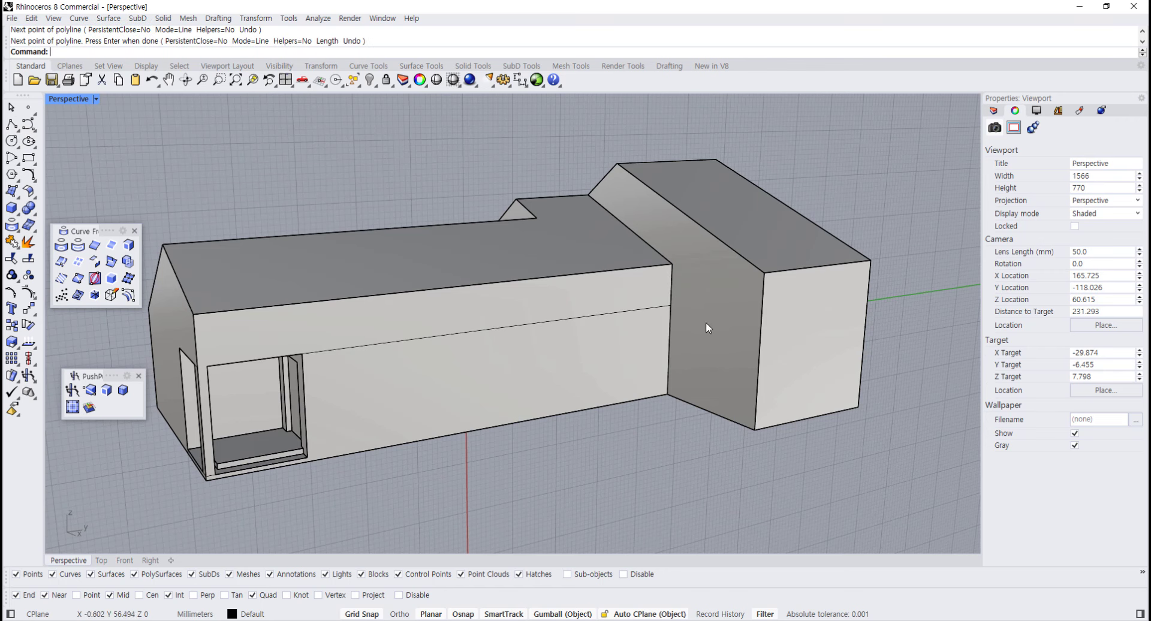
With the construction plane aligned to the wing's side wall, continue the lintel line 26 mm horizontally from the inner corner to the outer edge
left_click(726, 347, "ctrl+shift")
left_click(847, 439)
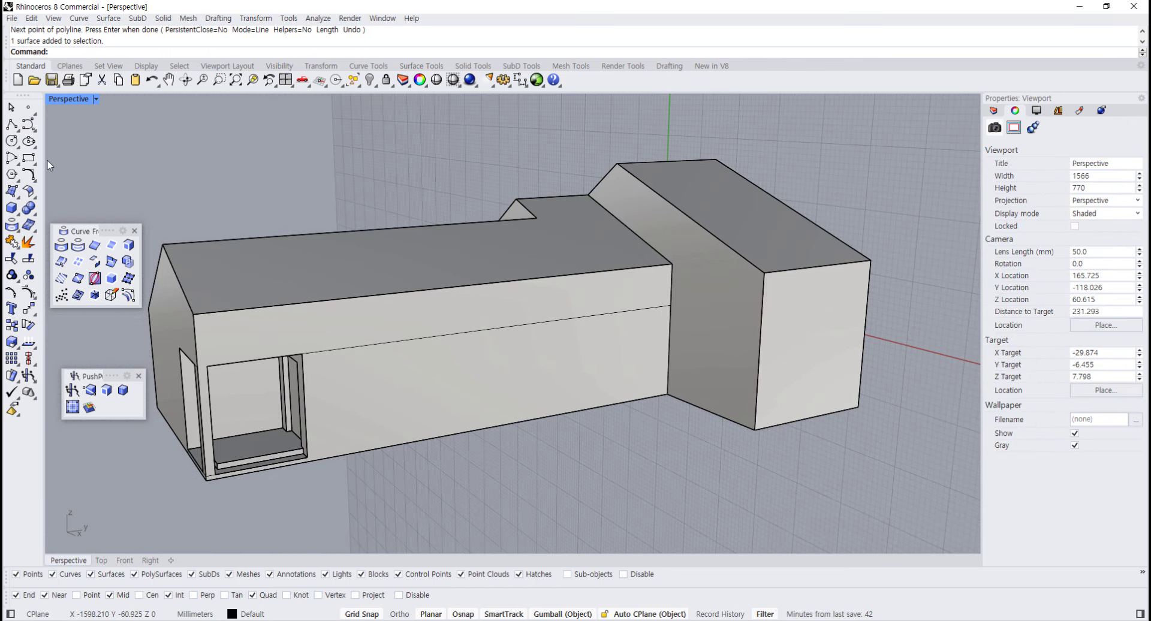
left_click(11, 124)
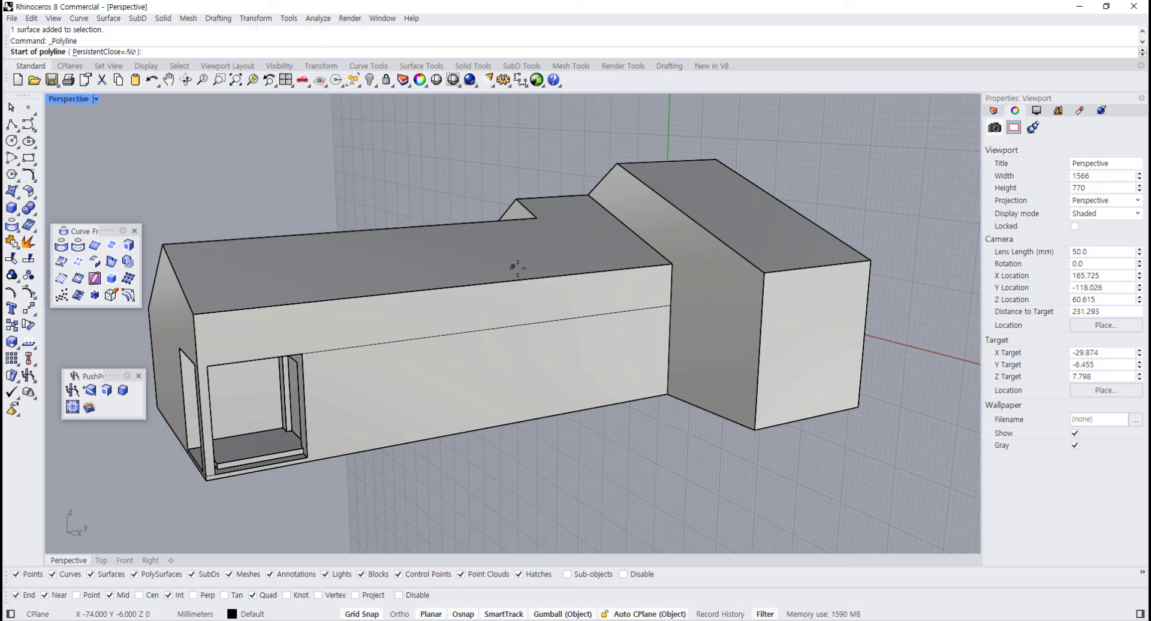
left_click(671, 305)
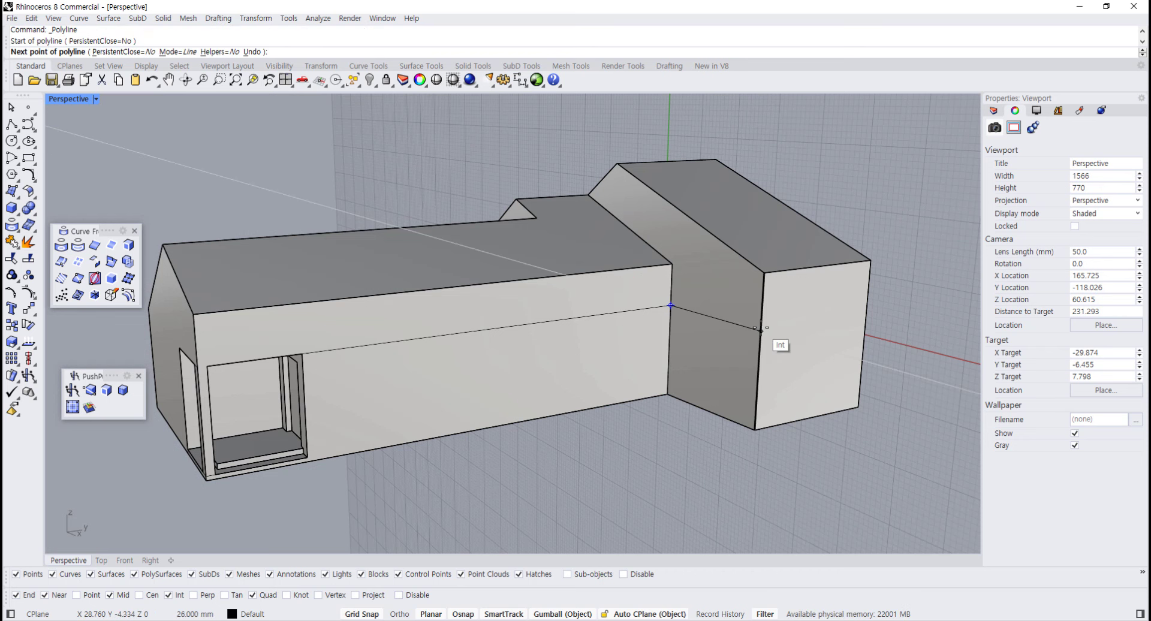
left_click(760, 331)
right_click_drag(778, 329, 760, 324)
right_click(757, 327)
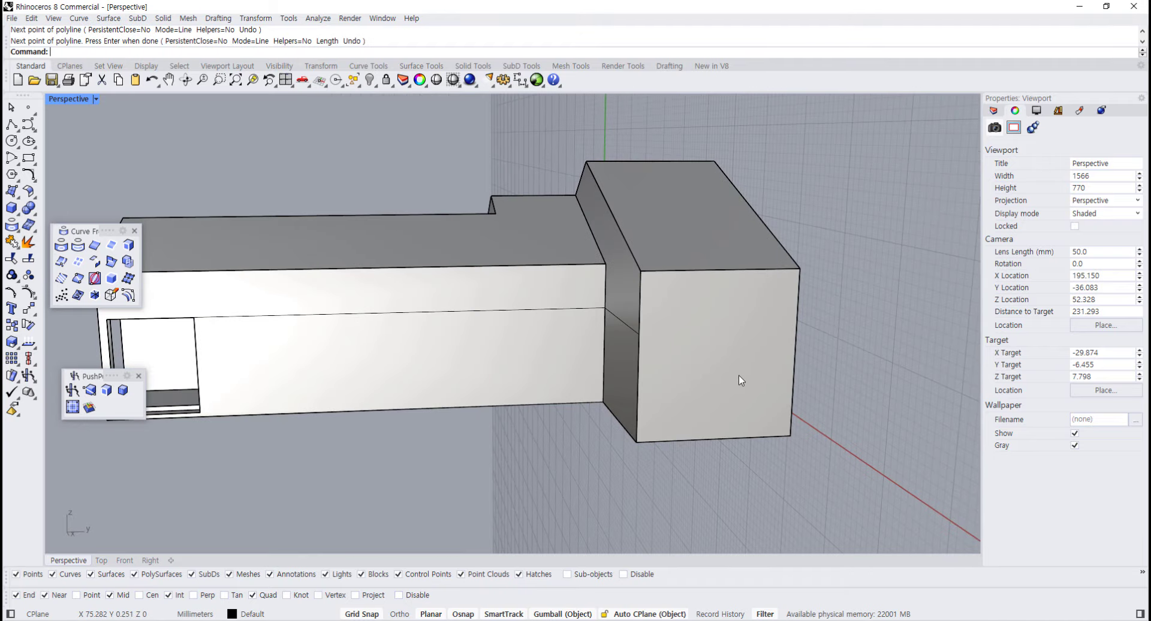
Align the construction plane to the wing's end wall and continue the lintel line horizontally across its full width
left_click(738, 375, "ctrl+shift")
key("Escape")
key("Return")
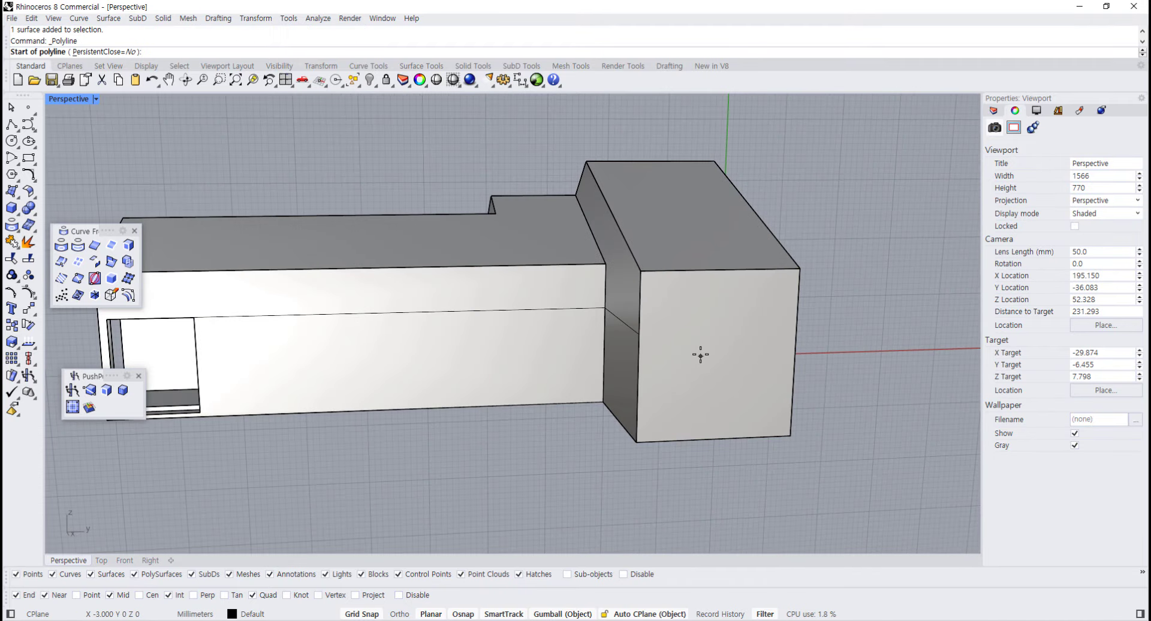
left_click(641, 338)
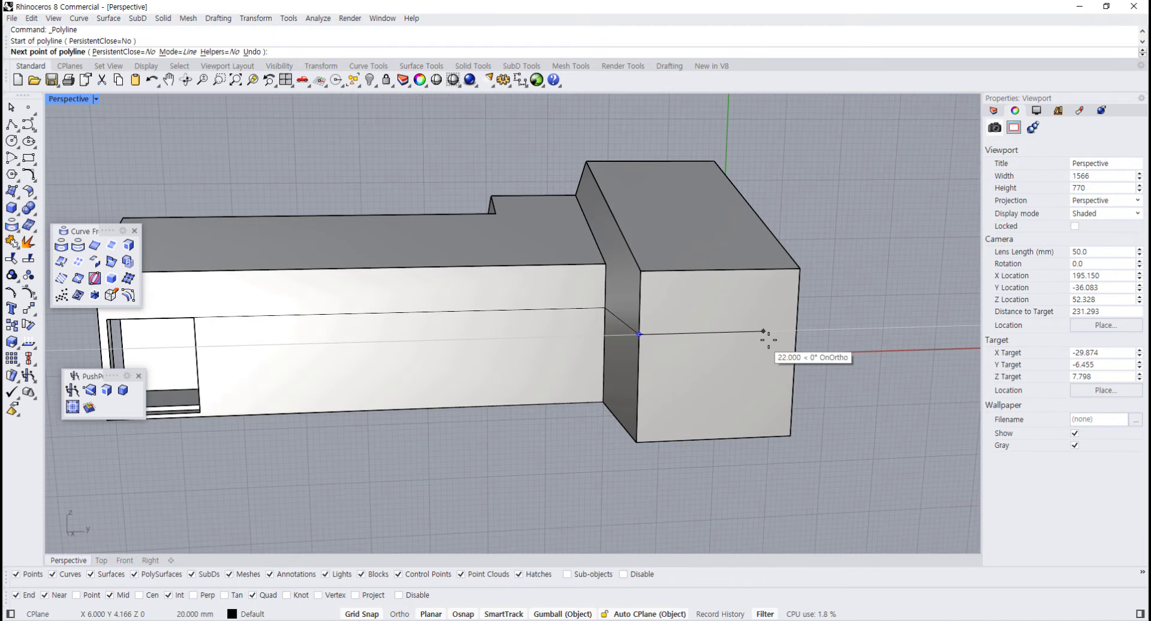
left_click(796, 330)
key("Return")
On the wing's end wall, draw a vertical line from the lintel line to the base, slightly inside the corner nearest the long wall
right_click_drag(772, 375, 659, 369)
scroll(658, 369, "up", 5)
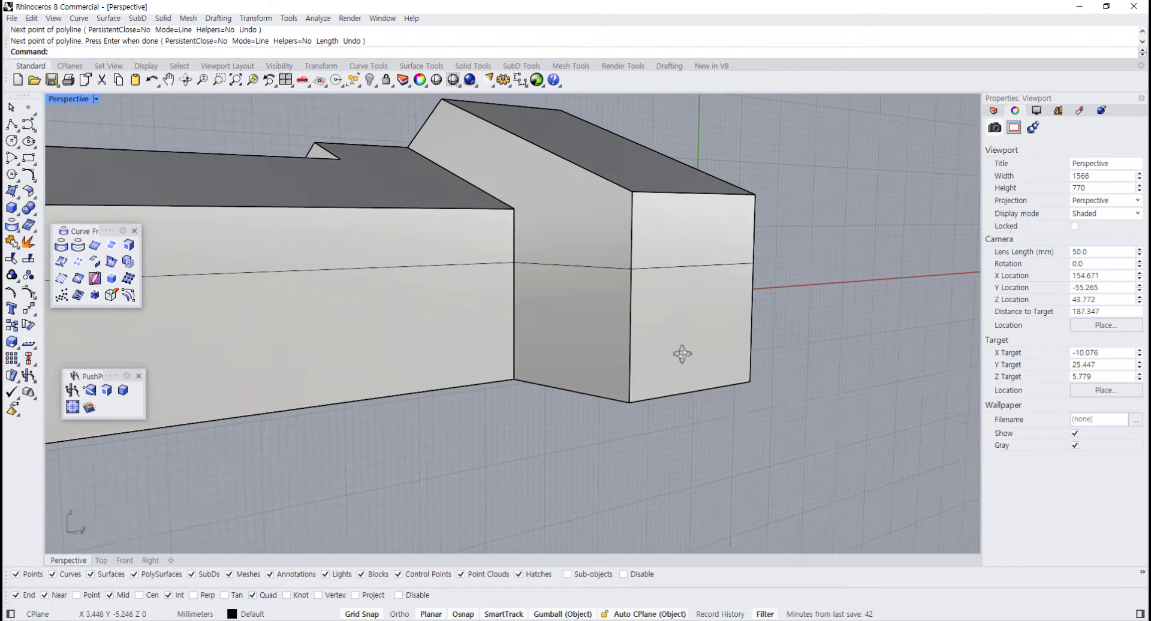
left_click(715, 330, "ctrl+shift")
left_click(855, 340)
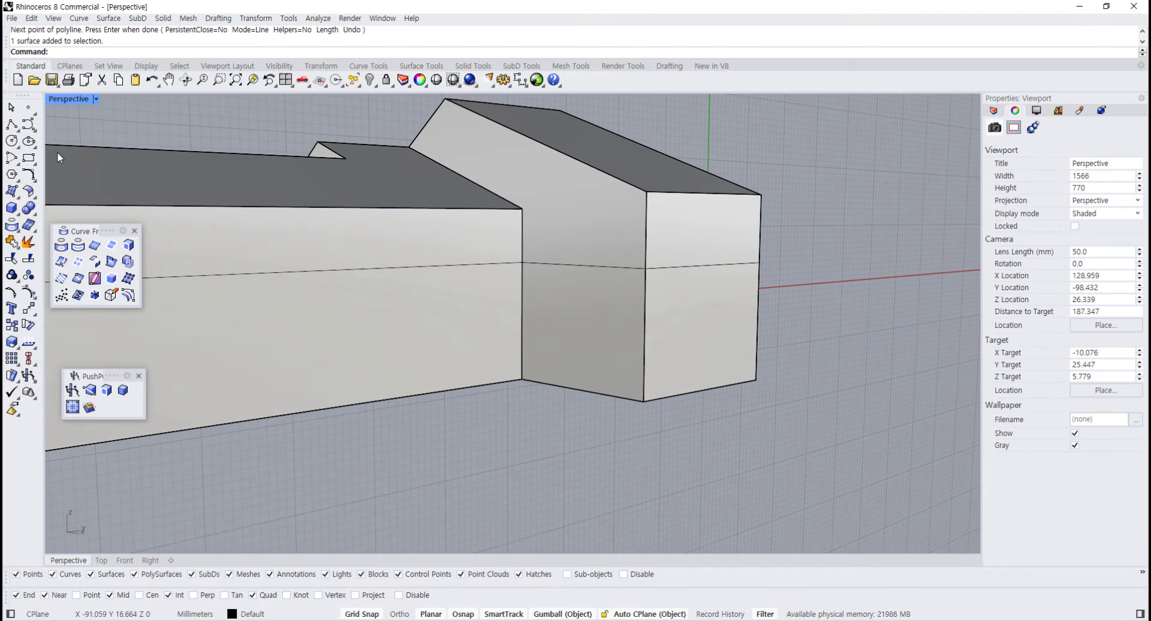
left_click(11, 124)
right_click_drag(657, 359, 604, 342)
scroll(603, 341, "up", 4)
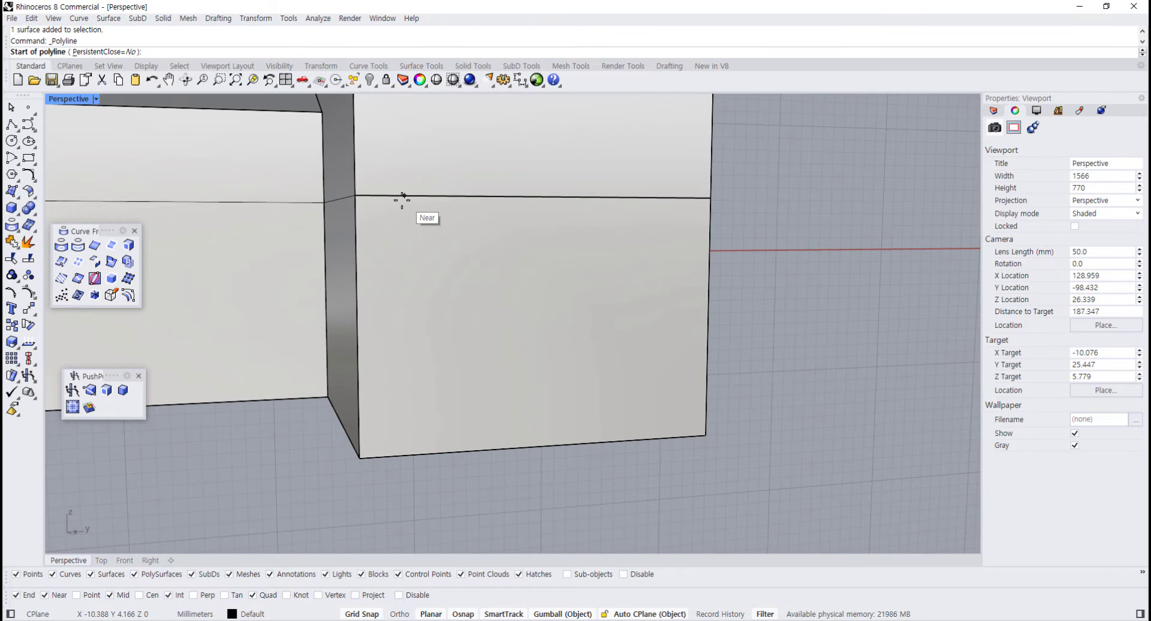
left_click(398, 196)
left_click(396, 456)
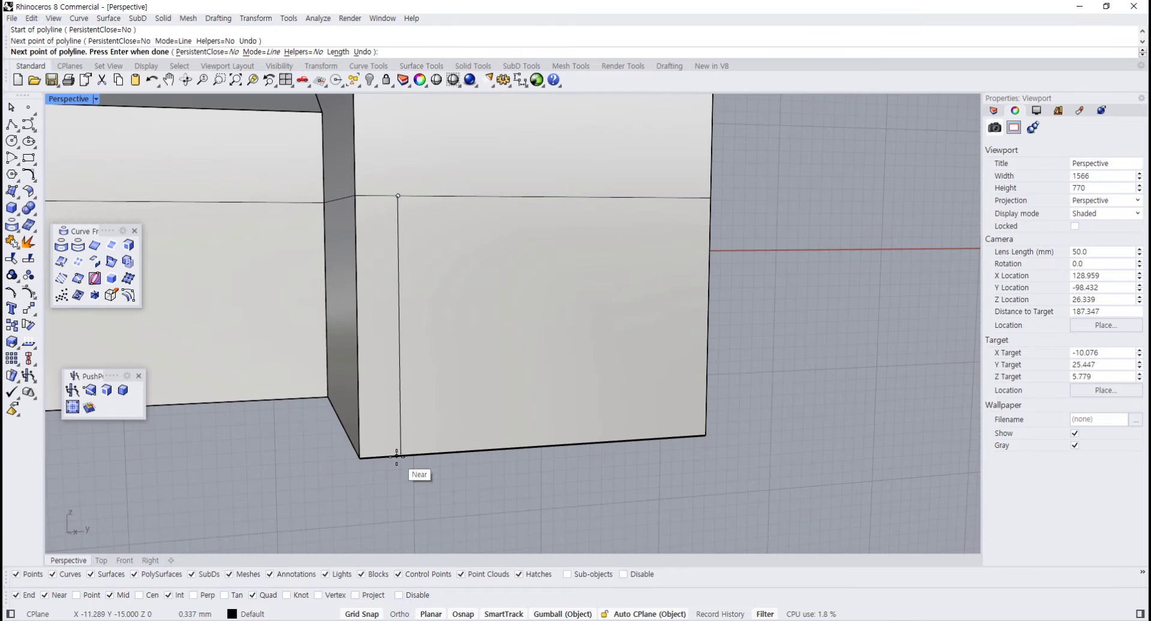
right_click(397, 455)
Draw a second vertical line from the lintel line to the base, slightly inside the end wall's far corner
right_click_drag(644, 248, 619, 236)
right_click(613, 258)
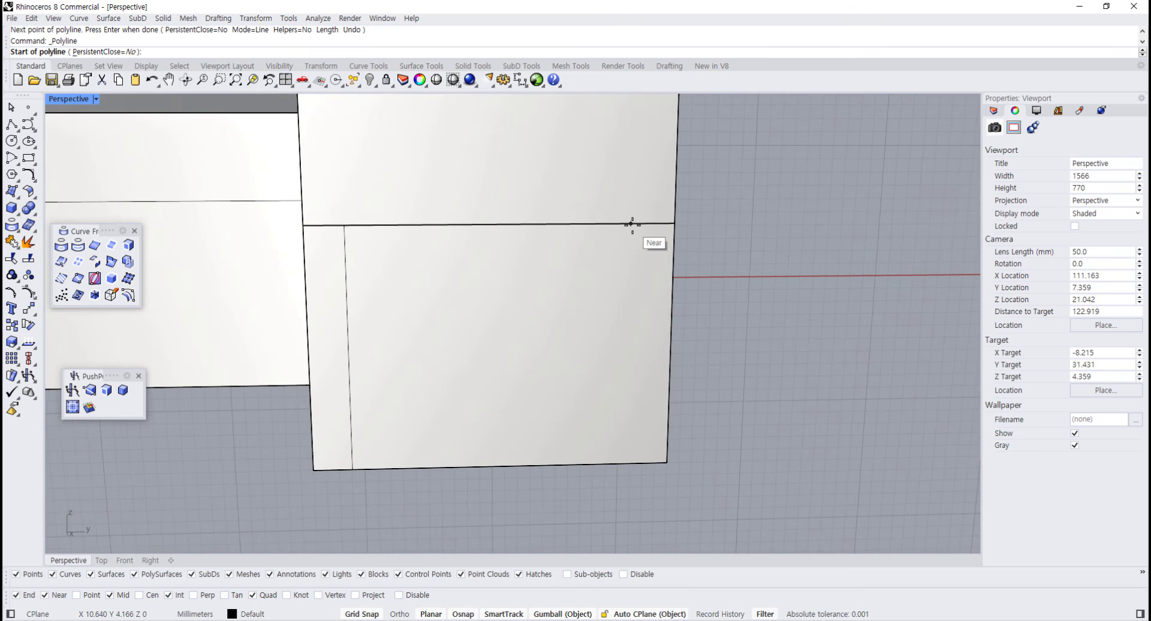
left_click(632, 224)
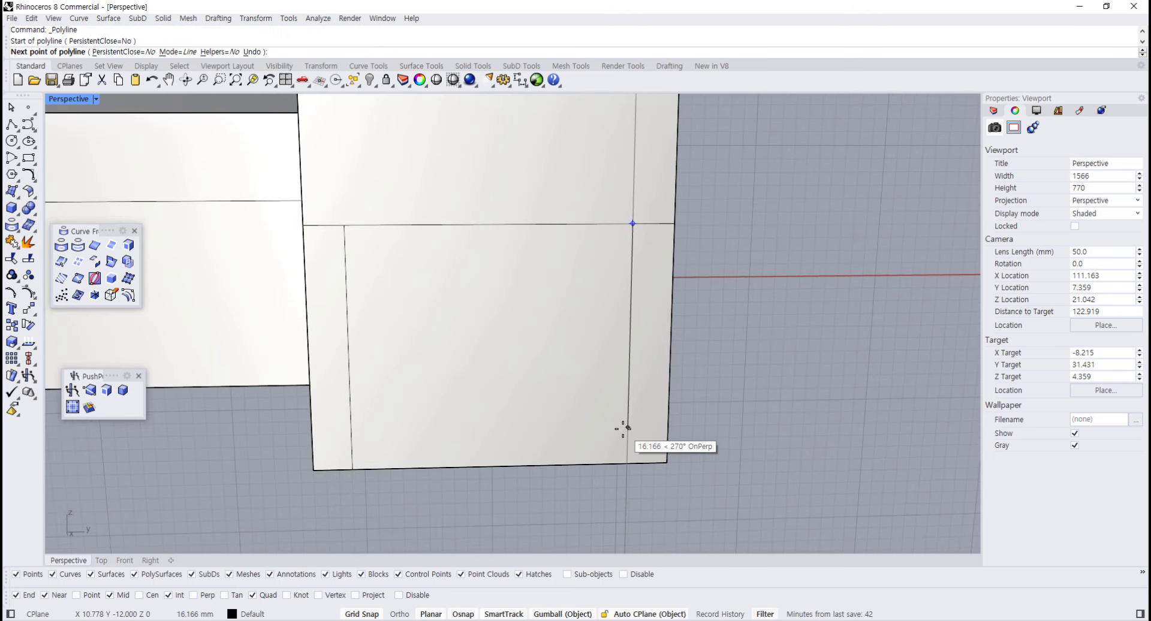
left_click(625, 460)
key("Return")
Draw a vertical line about 19 mm long from the lintel line to the base on the wing's side wall, near its outer corner
right_click_drag(624, 463, 698, 426)
right_click(698, 426)
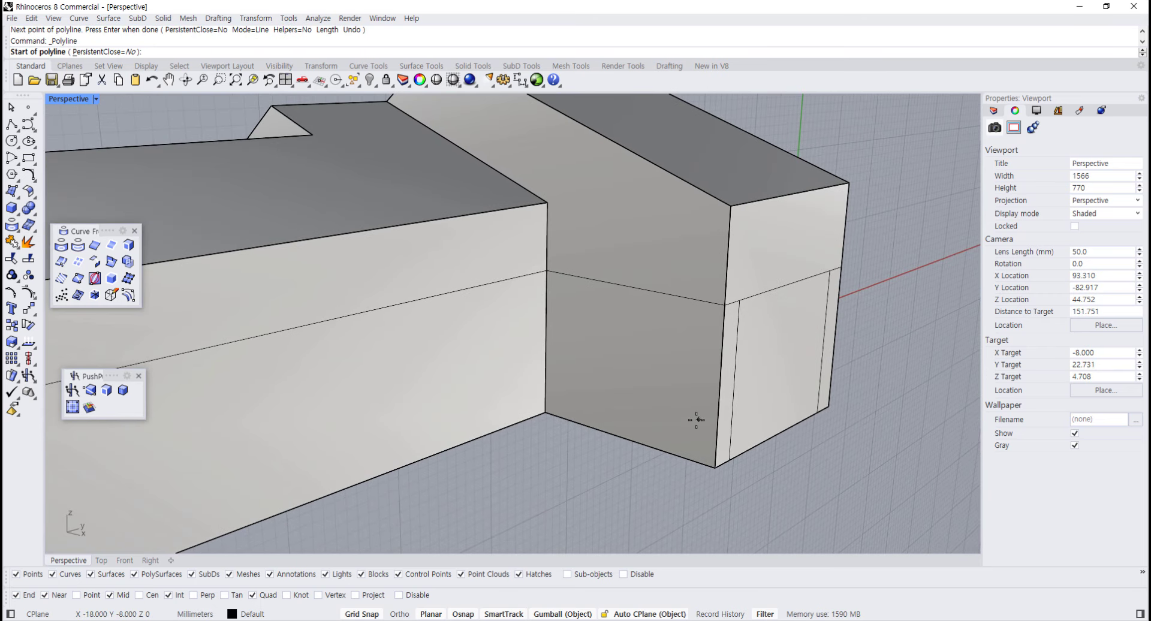
left_click(697, 301)
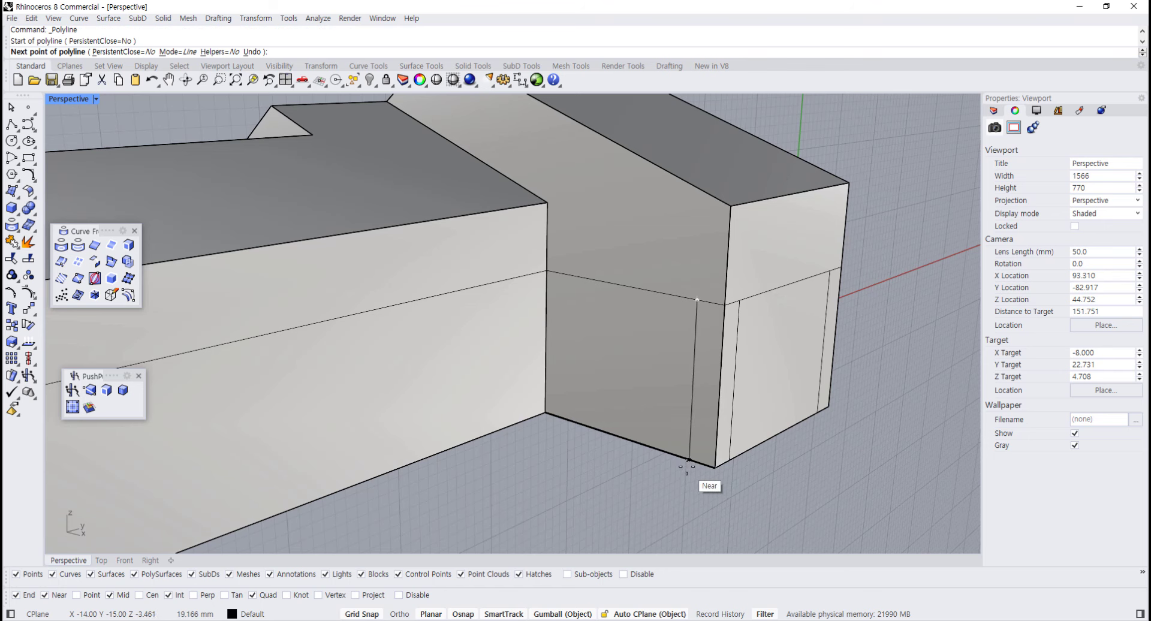
left_click(690, 462)
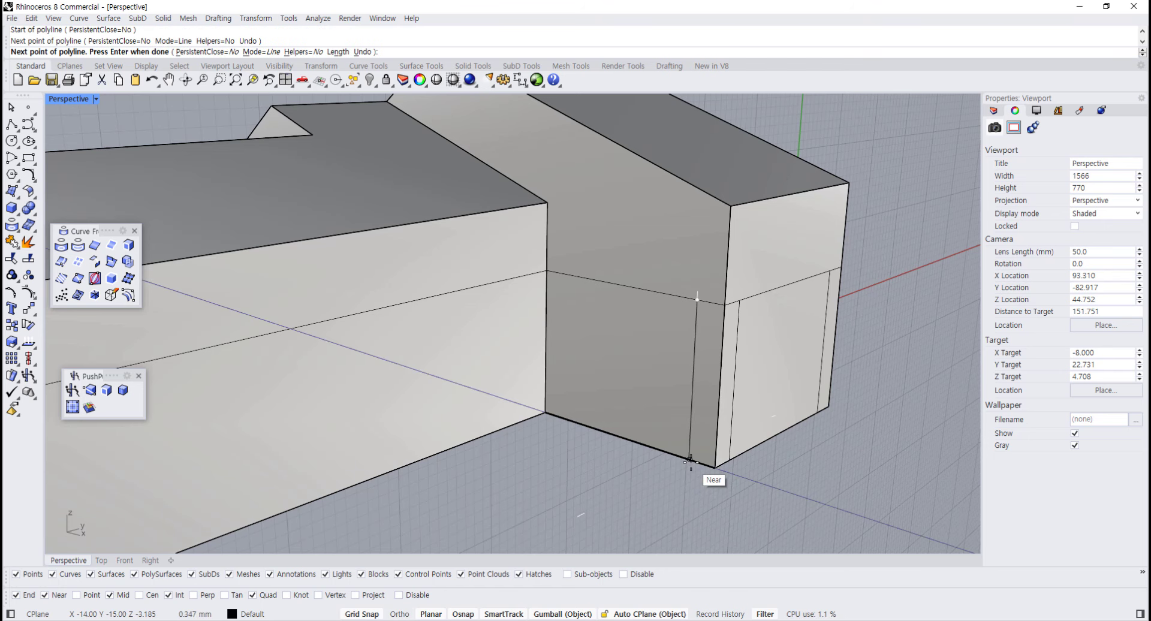
key("Return")
right_click_drag(721, 484, 632, 387)
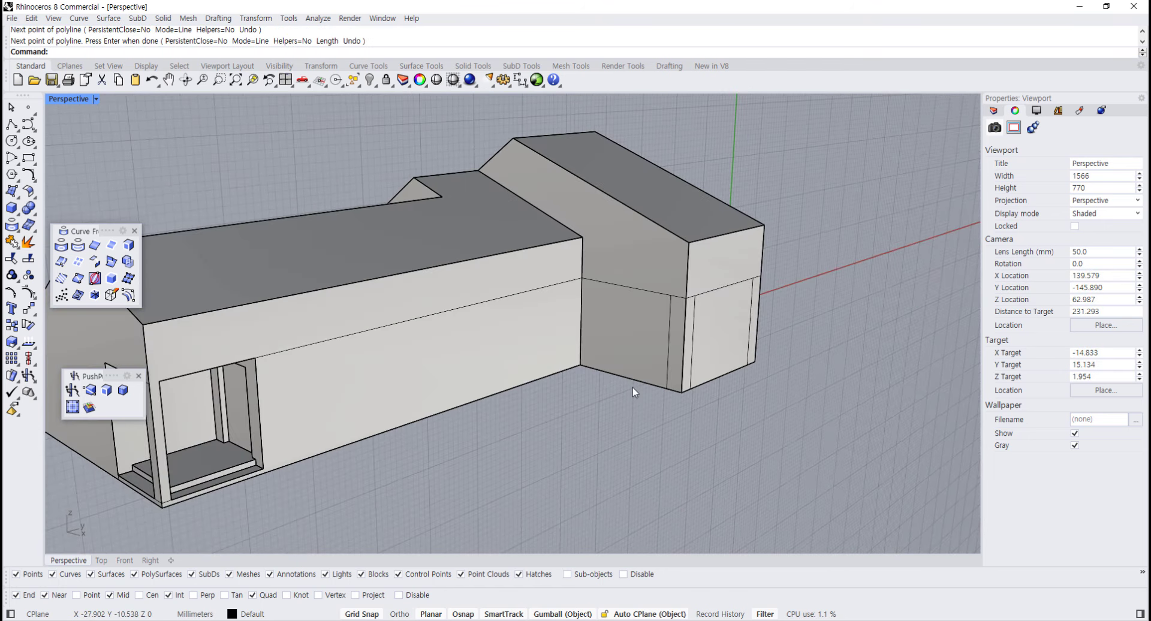
PushPull the region framed by the lintel and vertical lines on the wing's end wall inward 31 mm to hollow out the wing
left_click(73, 390)
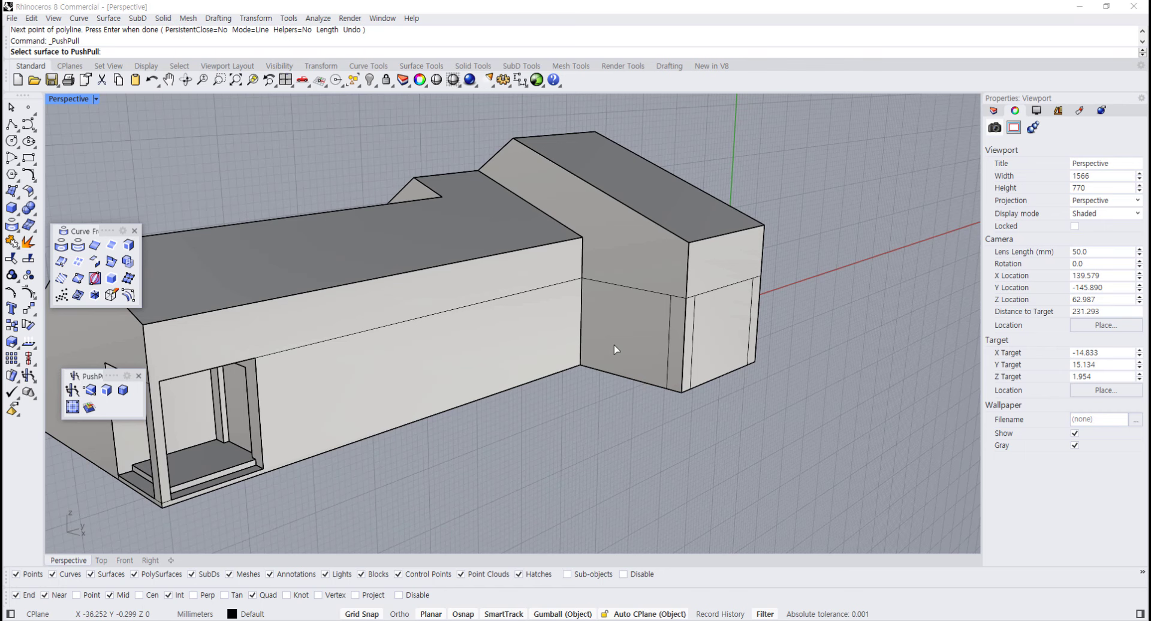
left_click(727, 342)
left_click(719, 344)
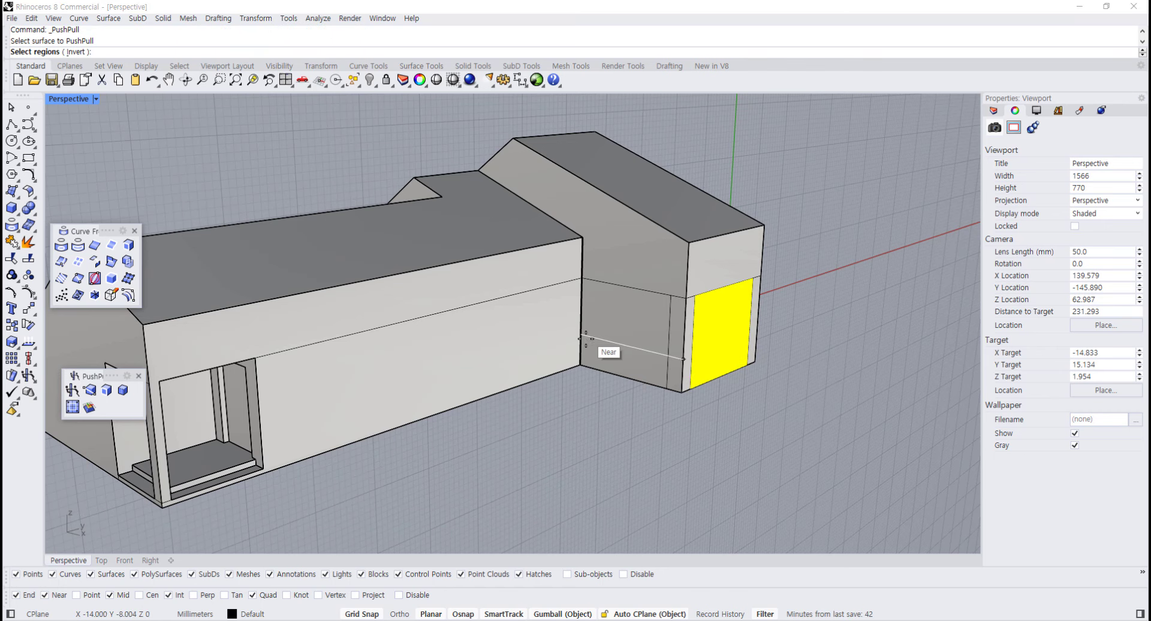
right_click_drag(685, 344, 650, 327)
key("Return")
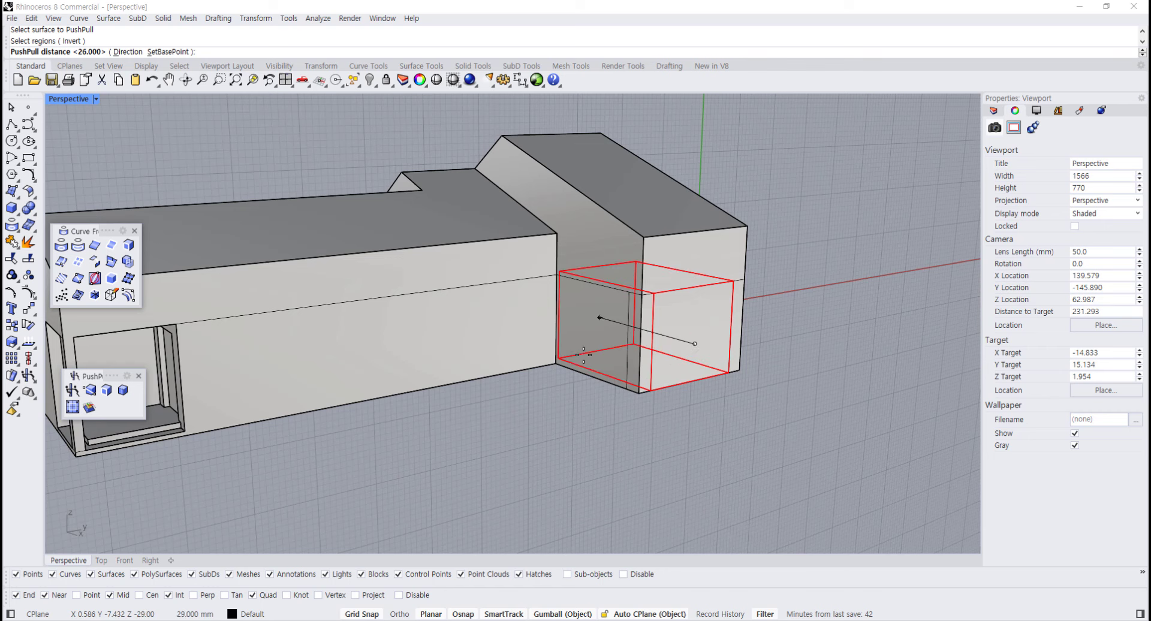
right_click_drag(573, 358, 586, 344)
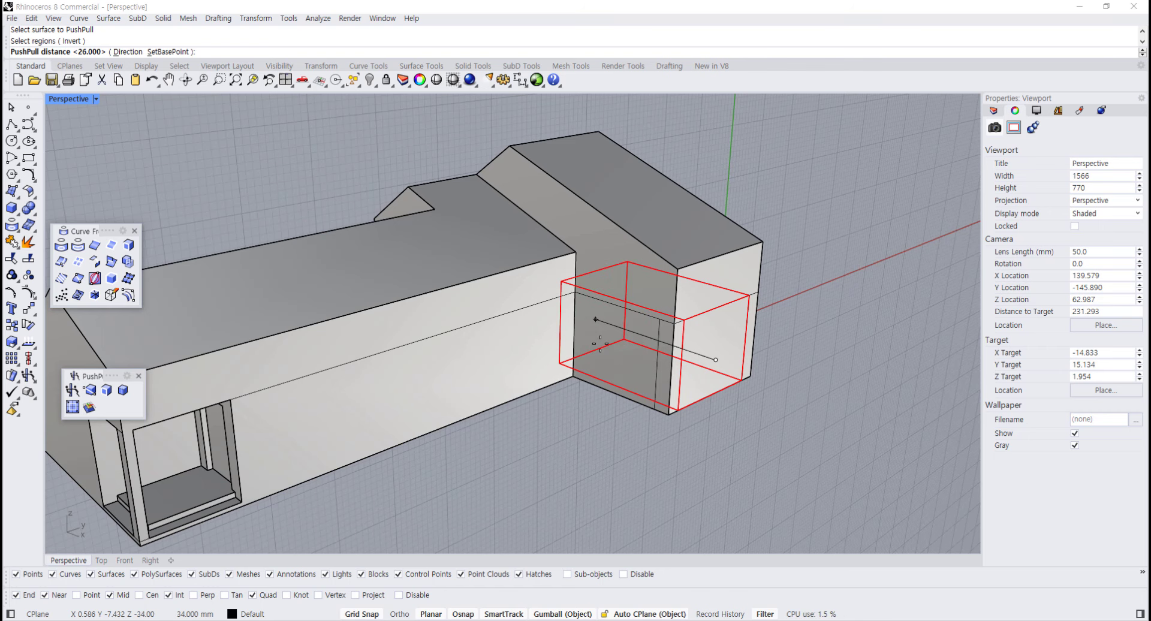
right_click_drag(566, 331, 536, 363)
left_click(552, 412)
PushPull the wing's side-wall region below the lintel line inward about 24.8 mm into the hollow, leaving a corner column
right_click(618, 357)
left_click(618, 357)
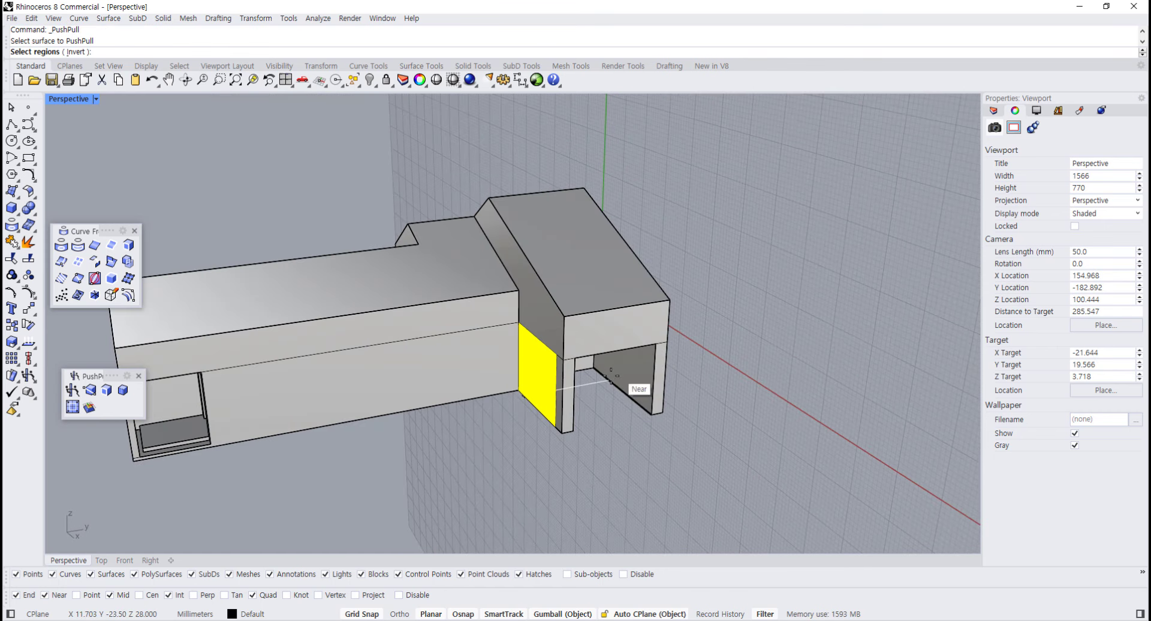
right_click(608, 384)
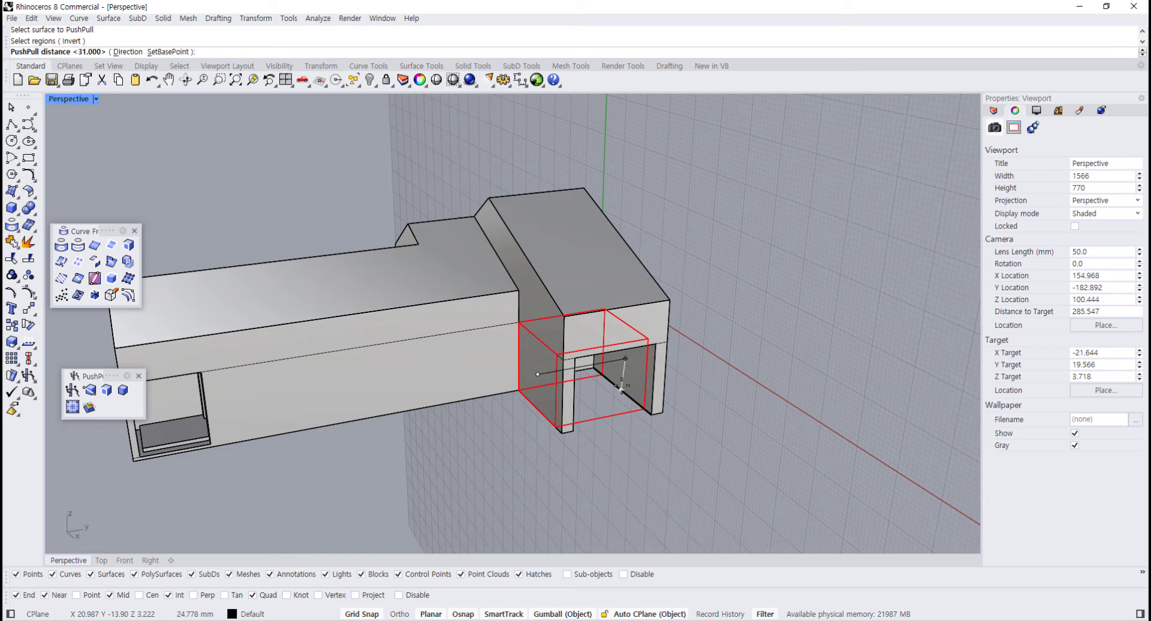
left_click(599, 409)
PushPull the narrow return face inside the wing opening 41 mm along the long wall to extend the recess below the lintel line
right_click_drag(599, 409, 576, 324)
scroll(562, 329, "up", 2)
left_click(587, 317)
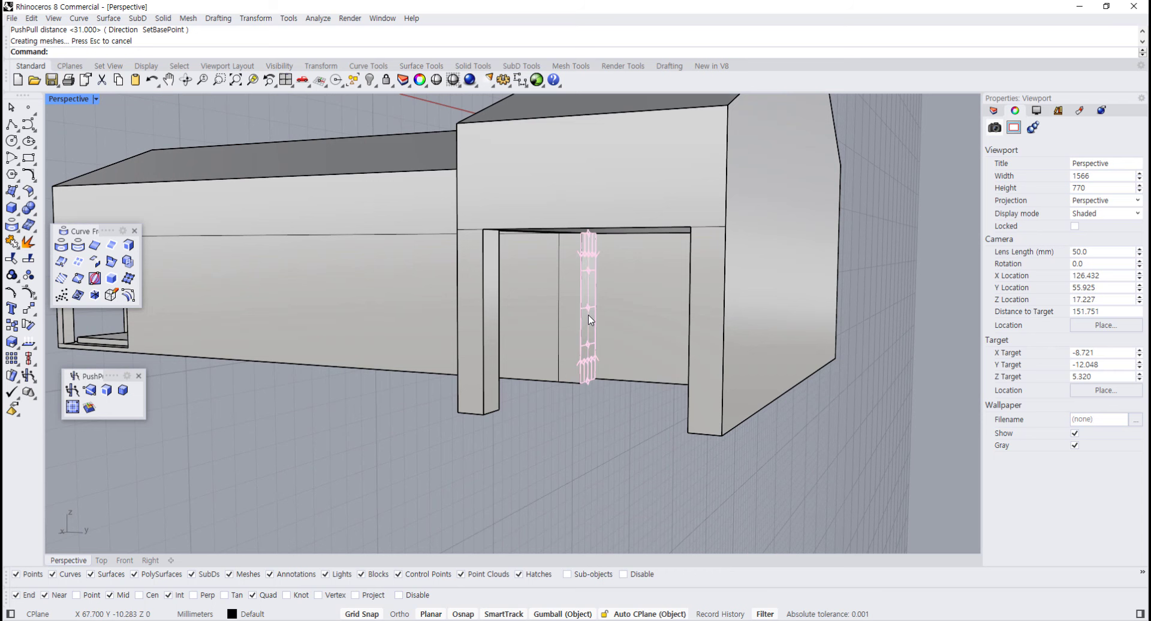
left_click(588, 315, "ctrl+shift")
left_click(617, 406)
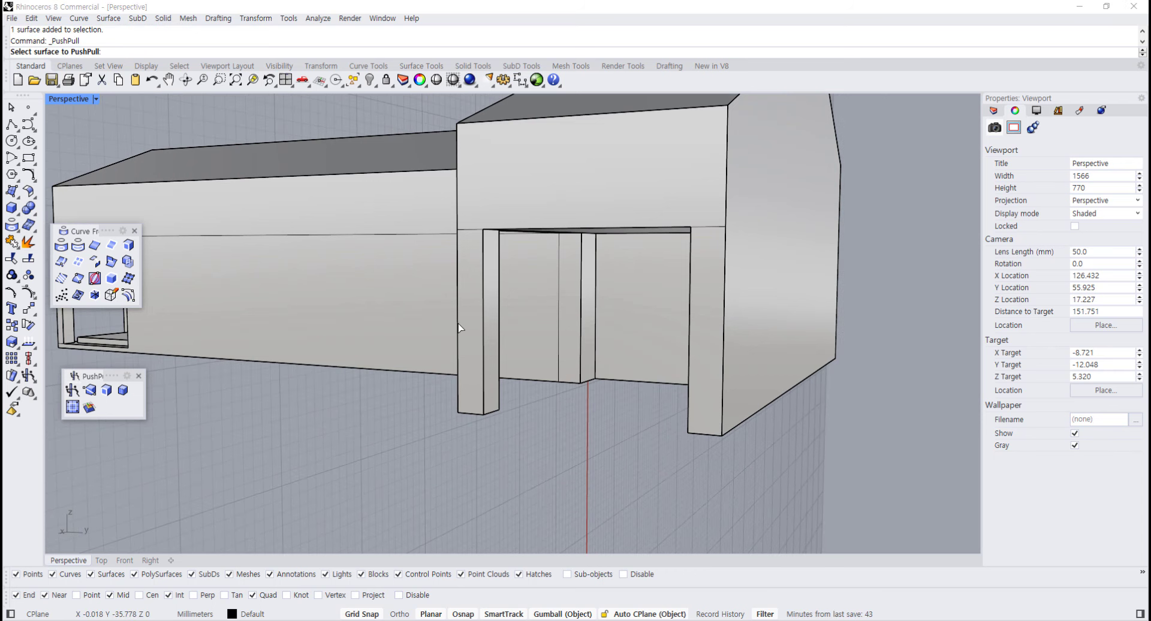
right_click_drag(393, 339, 563, 360)
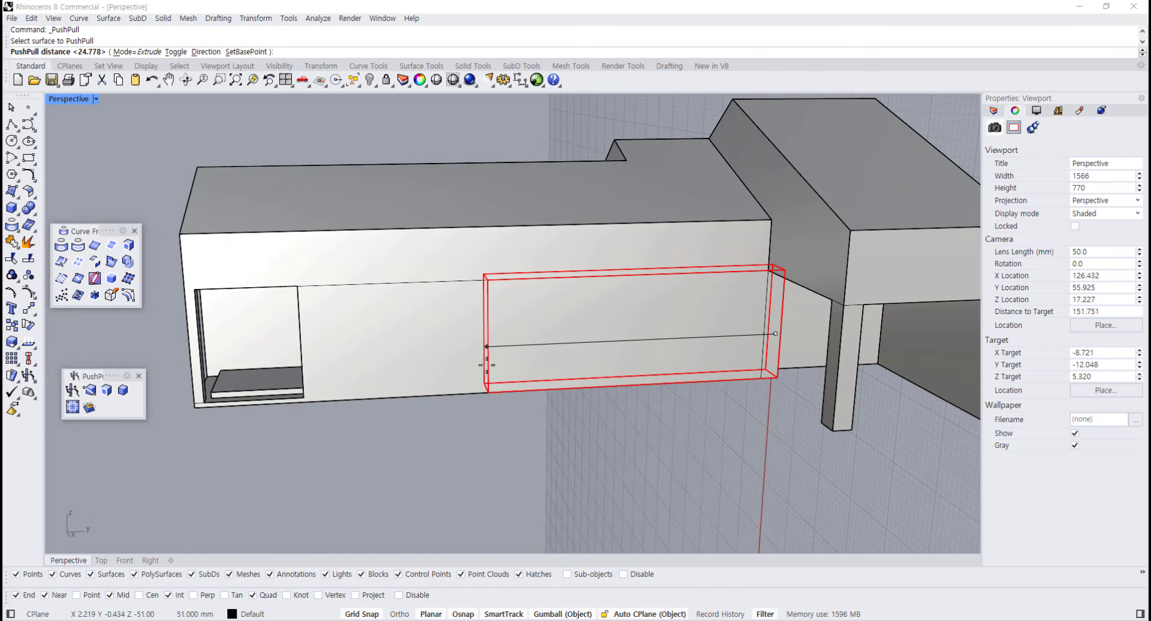
left_click(547, 378)
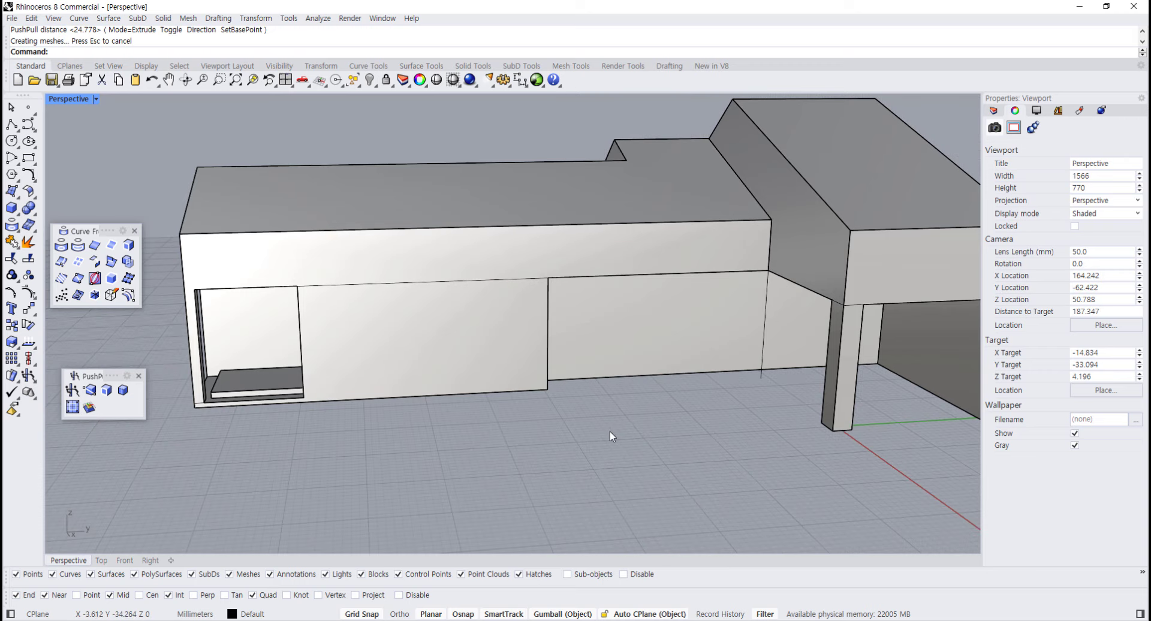
With the construction plane aligned to the long wall, draw a line near its base from the porch opening's lower corner to the recess edge
right_click_drag(610, 431, 553, 400)
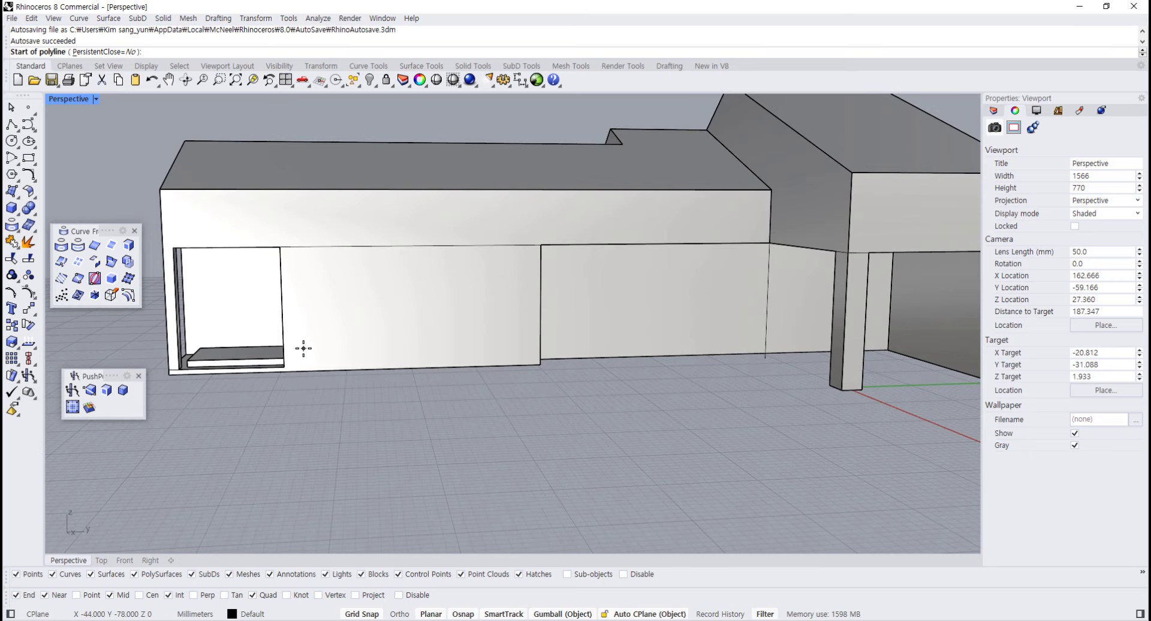
left_click(367, 346, "ctrl+shift")
left_click(404, 407)
right_click_drag(405, 409, 419, 375)
left_click(420, 356, "ctrl+shift")
left_click(465, 447)
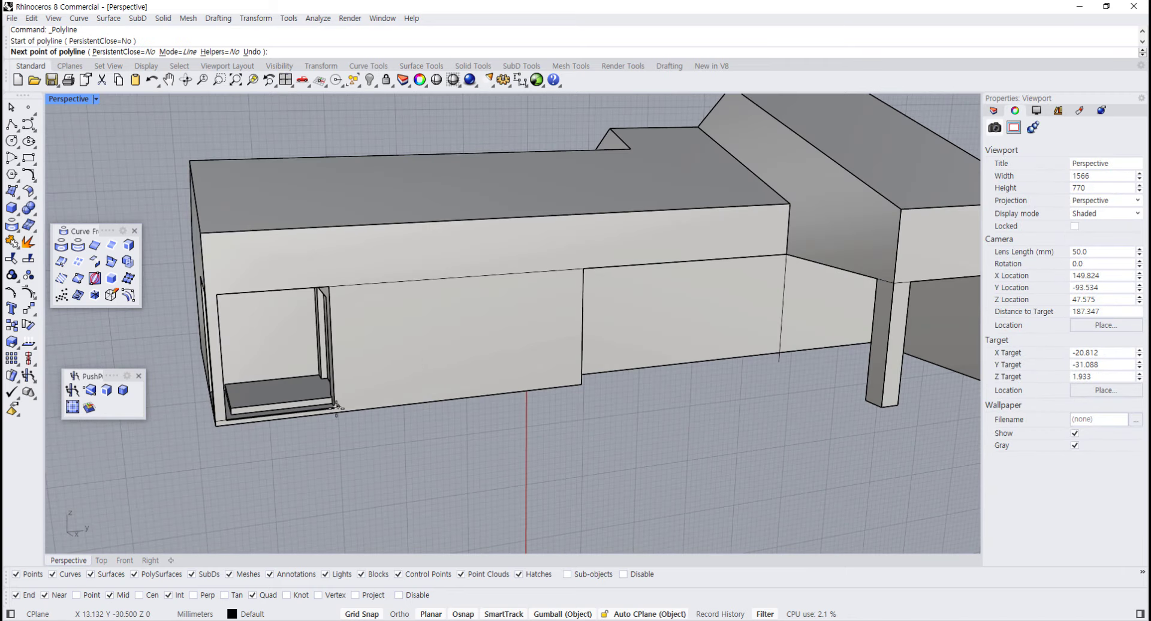
left_click(580, 377)
key("Return")
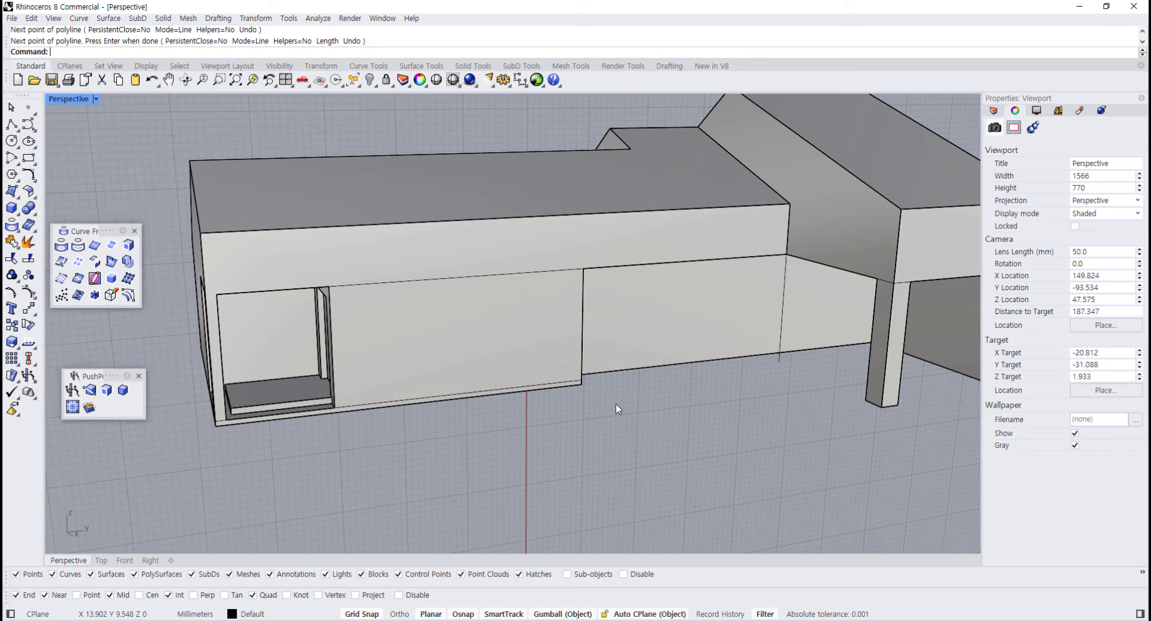
Align the construction plane to the recess's narrow return face and continue the base line horizontally across that face
right_click_drag(616, 404, 541, 454)
scroll(436, 386, "up", 6)
key("Return")
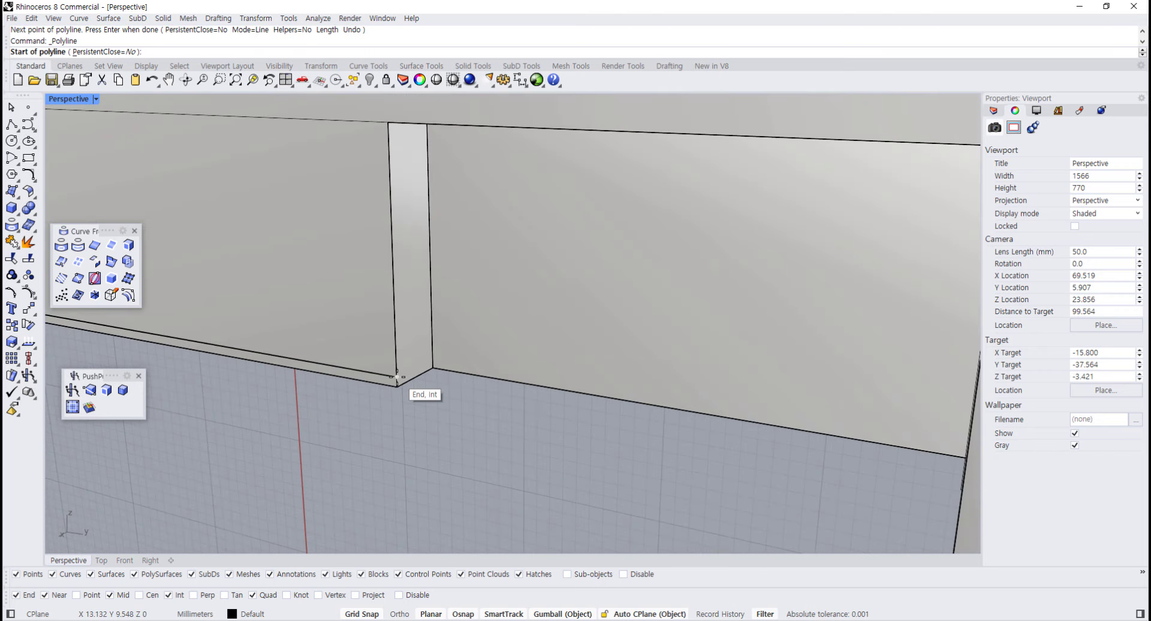
left_click(397, 378)
key("Escape")
left_click(418, 355)
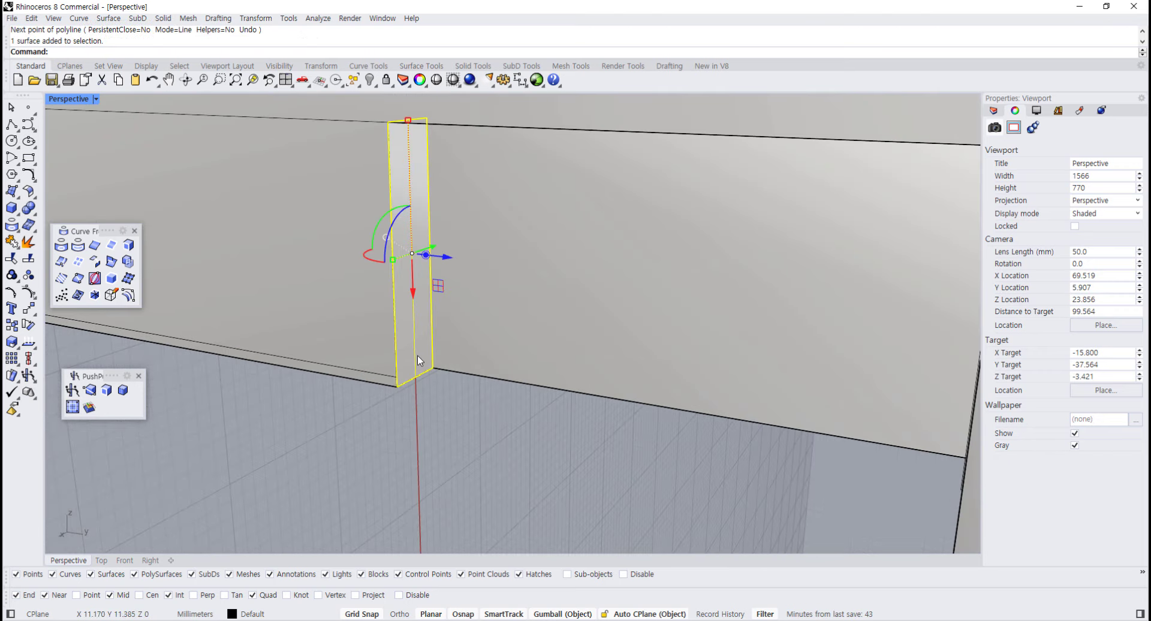
left_click(465, 429)
key("Return")
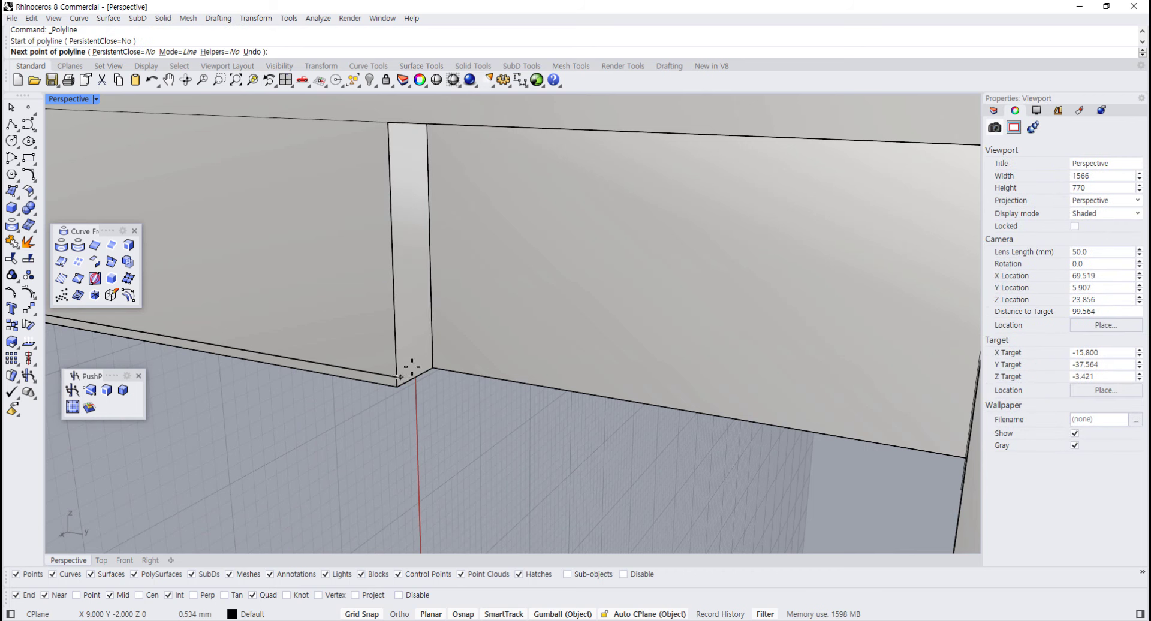
key("Return")
PushPull the strip below the base line on the recess's return face about 62.7 mm along the long wall to the recess's far end
scroll(419, 377, "up", 5)
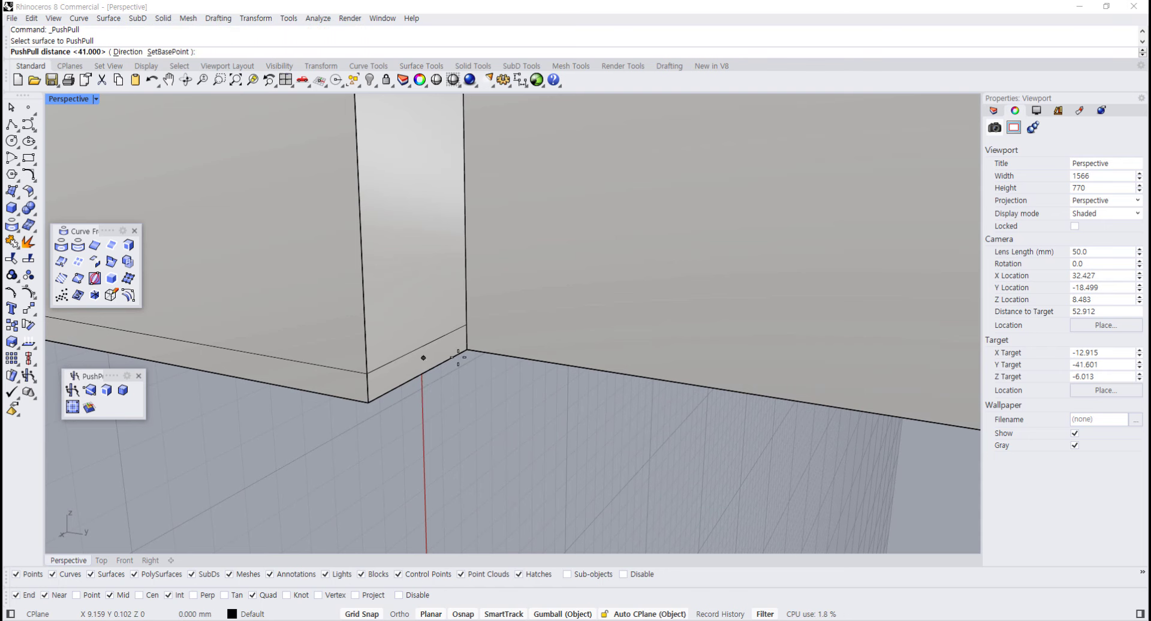
scroll(458, 358, "down", 8)
scroll(550, 360, "up", 3)
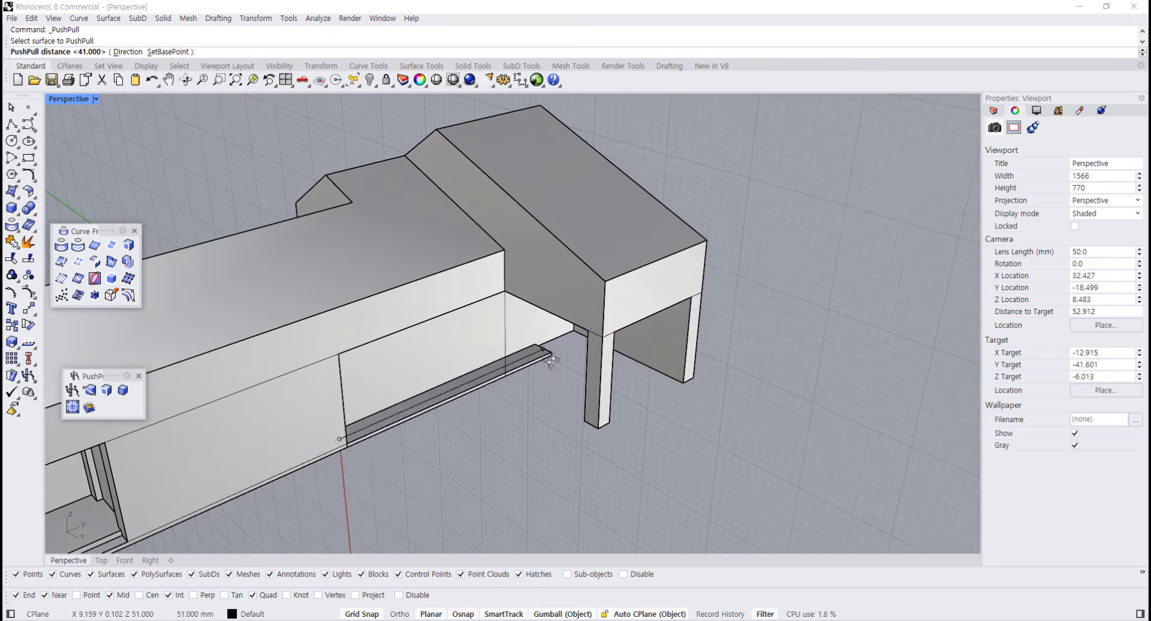
scroll(553, 347, "down", 4)
scroll(563, 351, "up", 4)
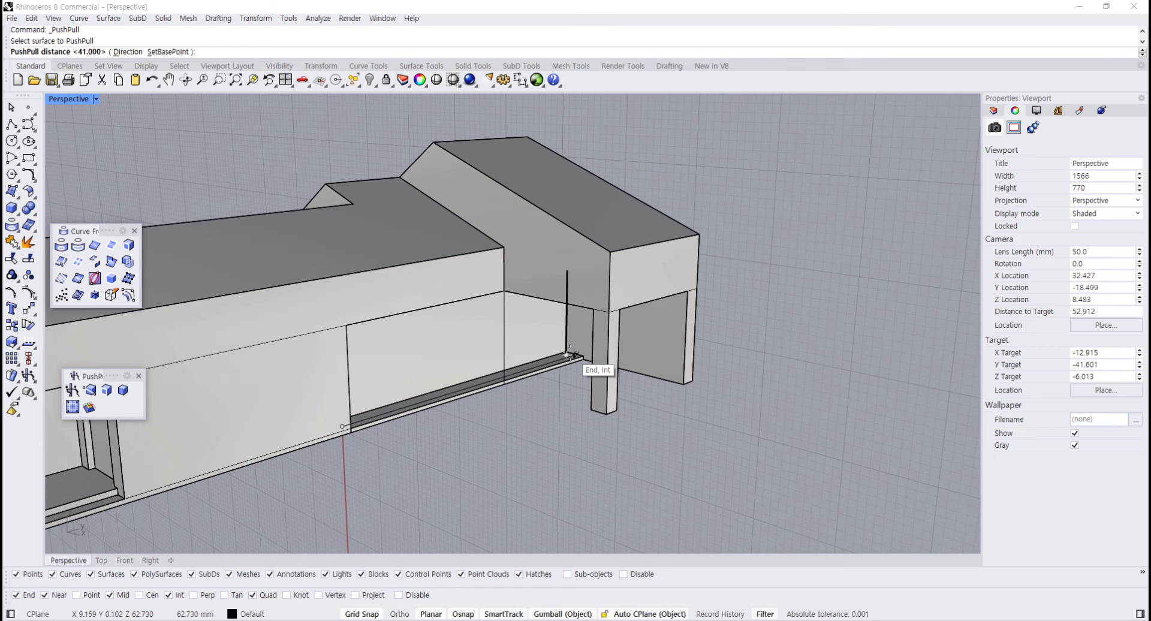
left_click(569, 354)
mouse_move(580, 380)
right_mouse_down()
mouse_move(527, 398)
mouse_move(488, 393)
mouse_move(623, 413)
mouse_move(552, 395)
mouse_move(599, 407)
mouse_move(623, 397)
mouse_move(562, 381)
right_mouse_up()
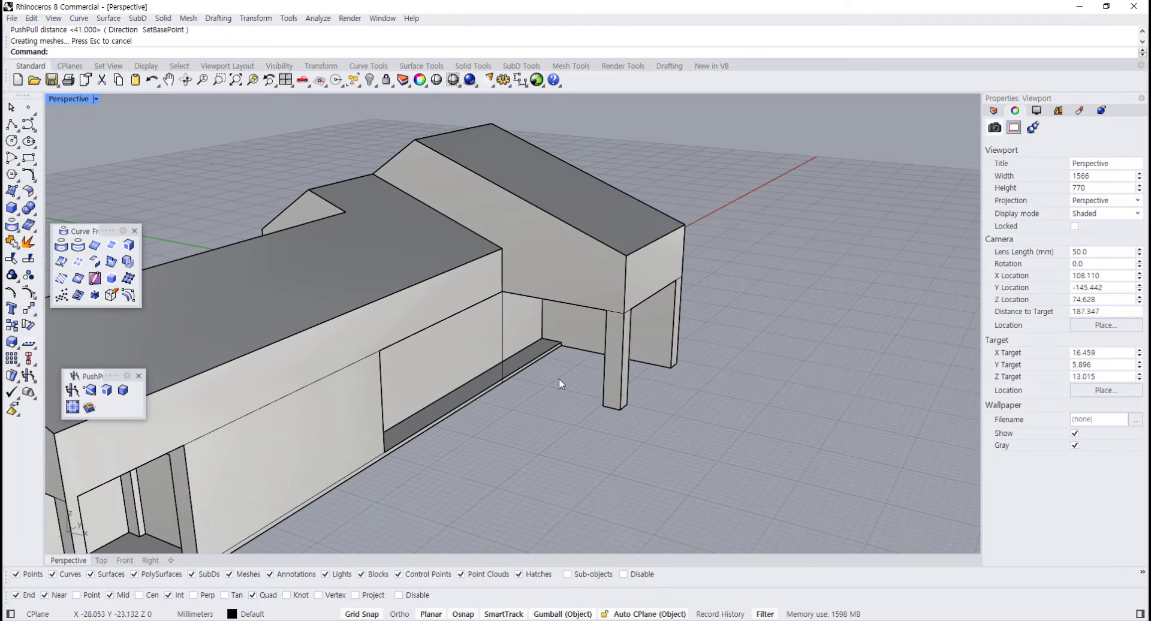
scroll(546, 373, "up", 7)
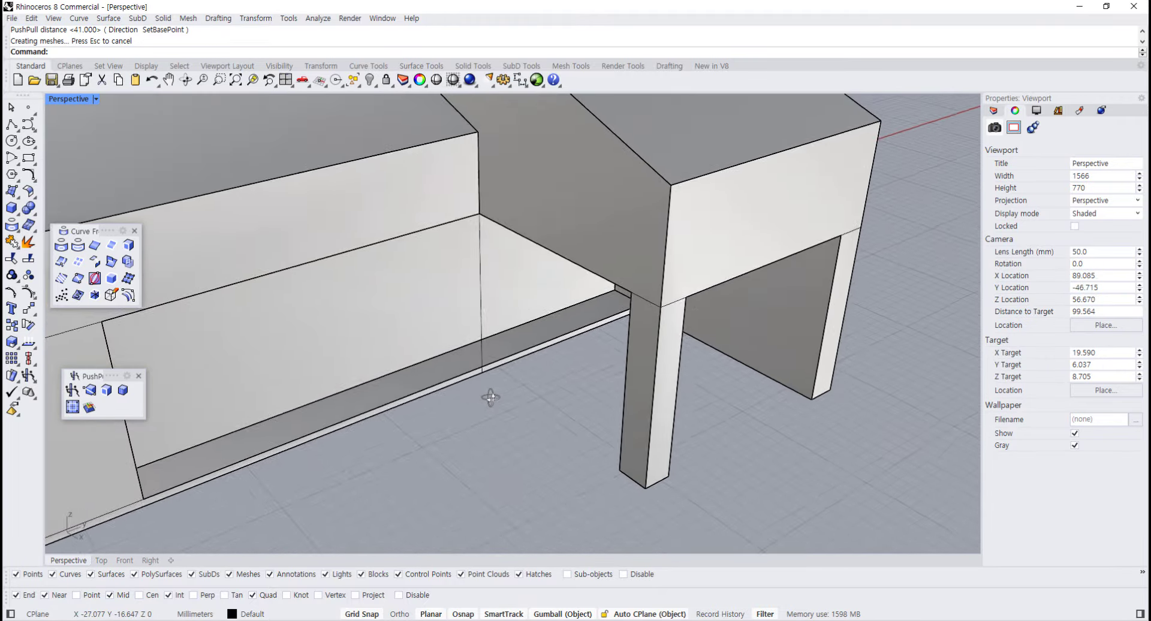
scroll(497, 393, "up", 6)
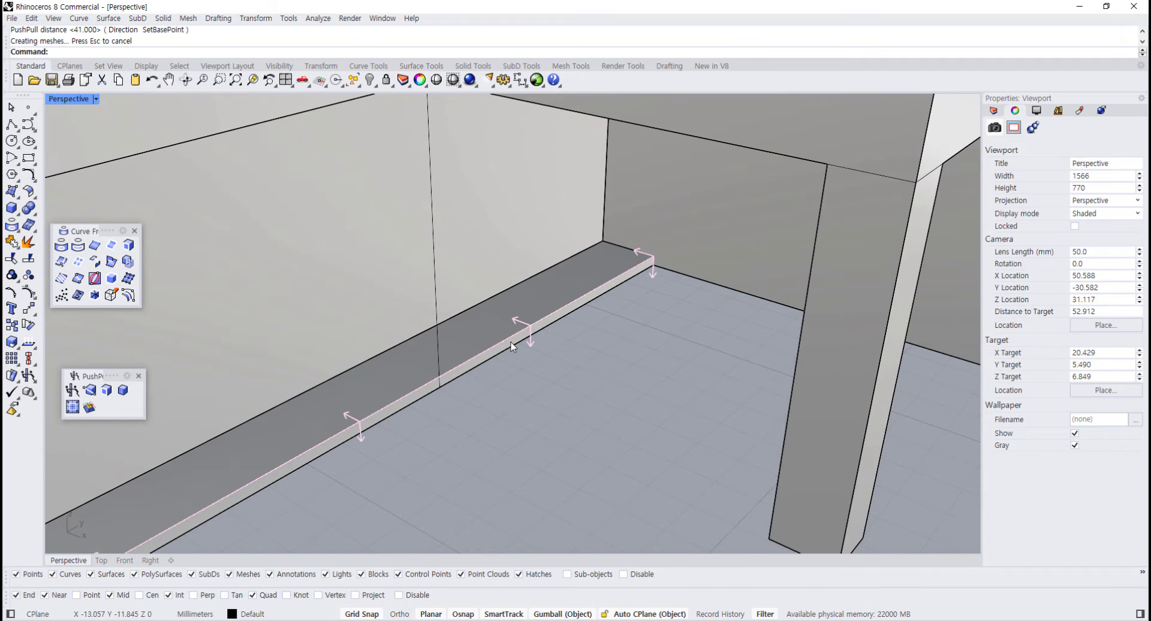
scroll(529, 361, "up", 4)
left_click(601, 411)
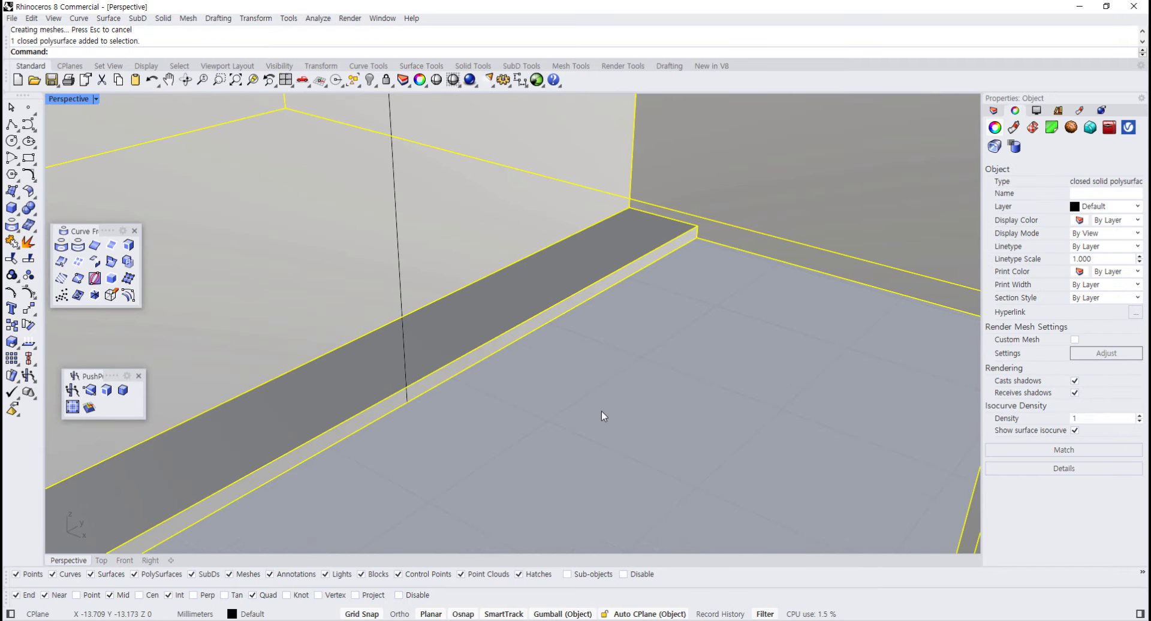
key("Escape")
left_click(499, 350)
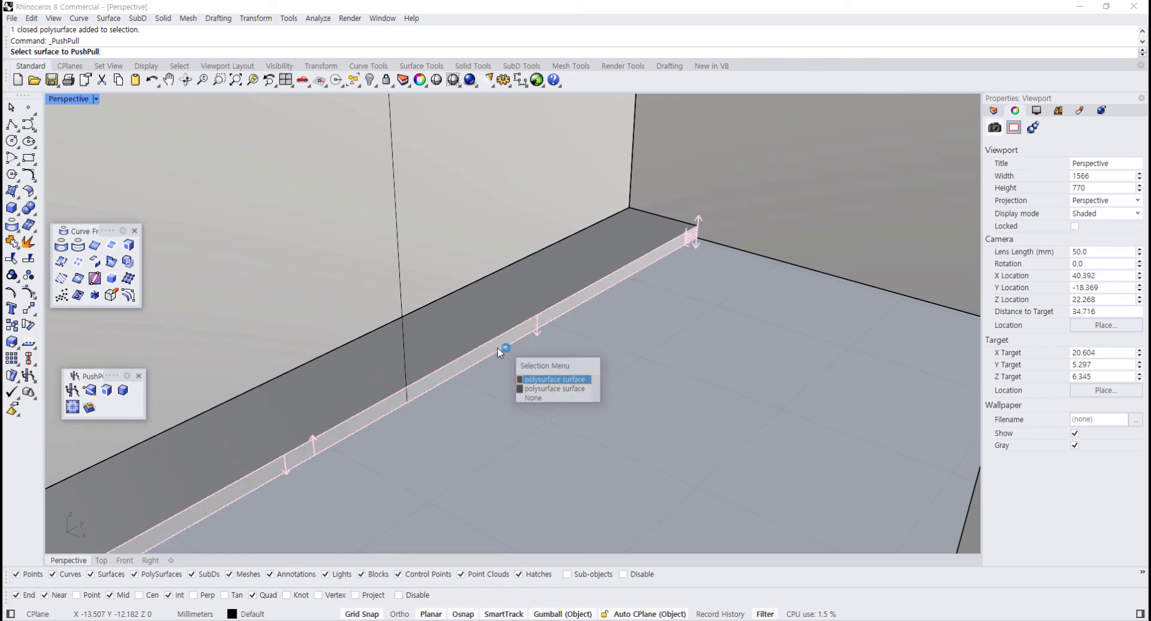
left_click(549, 382)
scroll(569, 382, "down", 9)
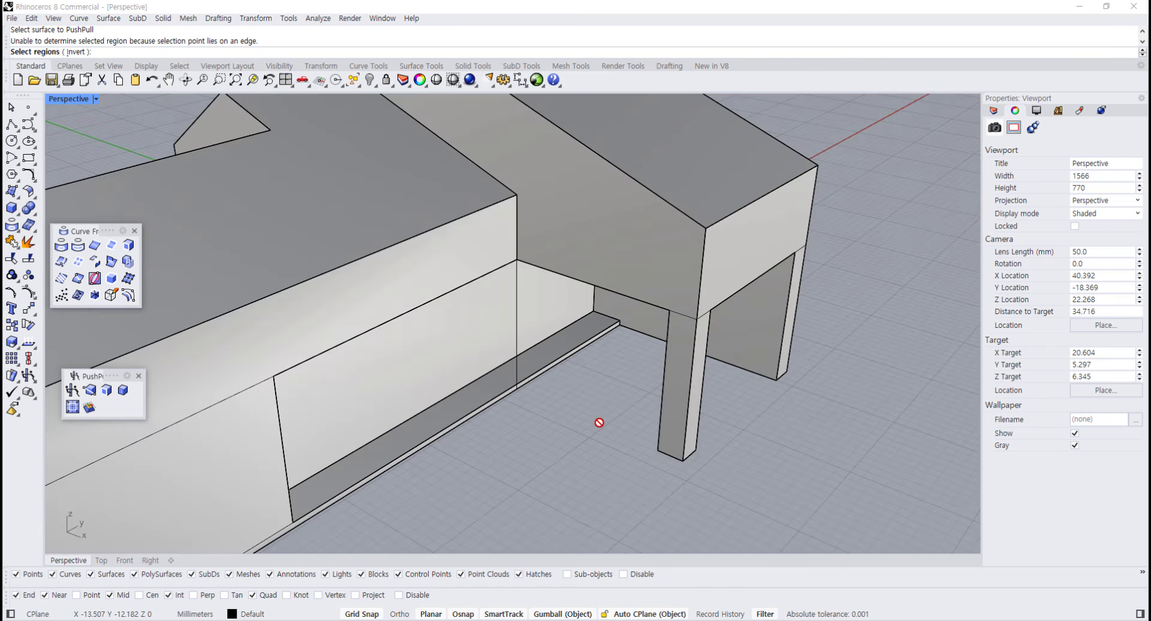
mouse_move(560, 387)
right_mouse_down()
mouse_move(455, 362)
mouse_move(388, 367)
mouse_move(564, 372)
right_mouse_up()
scroll(516, 367, "up", 4)
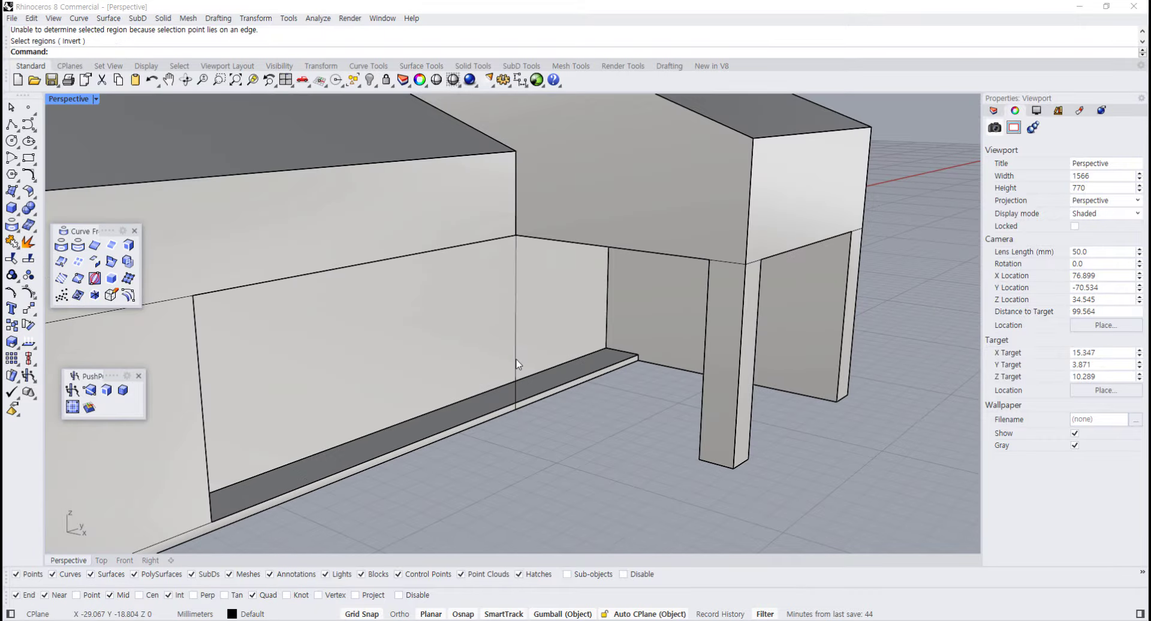
Delete the leftover vertical construction line standing in front of the recess between the lintel corner and the base ledge
left_click(516, 367)
left_click(572, 444)
right_click_drag(588, 451, 598, 472)
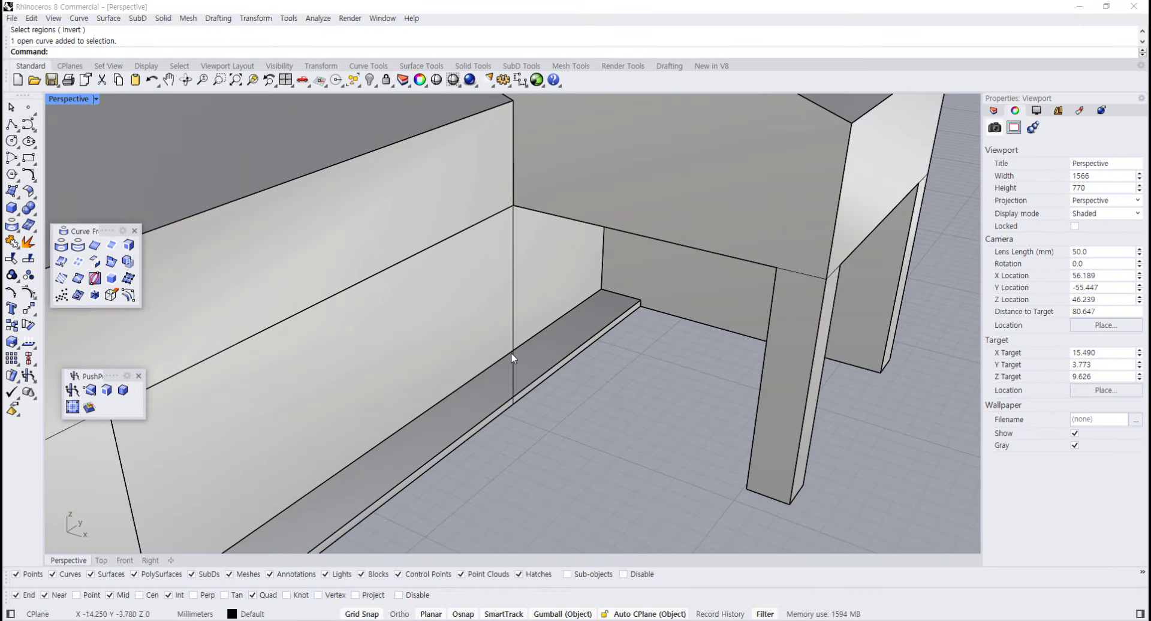
left_click(510, 354)
key("Delete")
key("ctrl+z")
key("Escape")
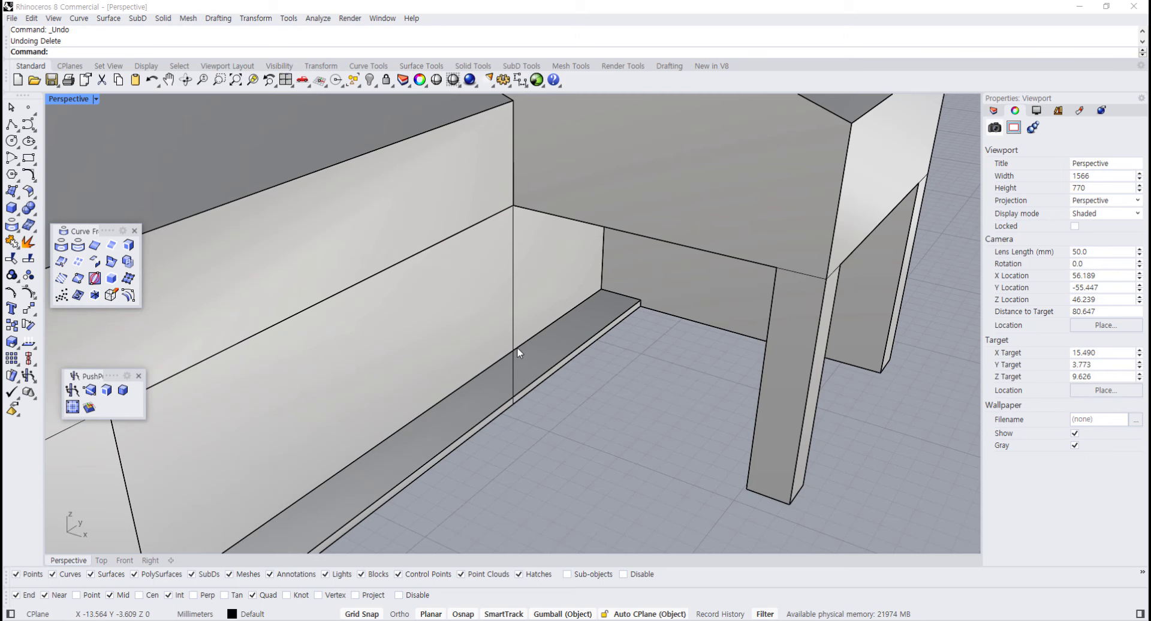
left_click(514, 347)
right_click_drag(588, 419, 537, 399)
Switch to the four-viewport layout and start a polyline in the Right view, around the base of the long wall
scroll(522, 386, "down", 6)
scroll(617, 411, "up", 2)
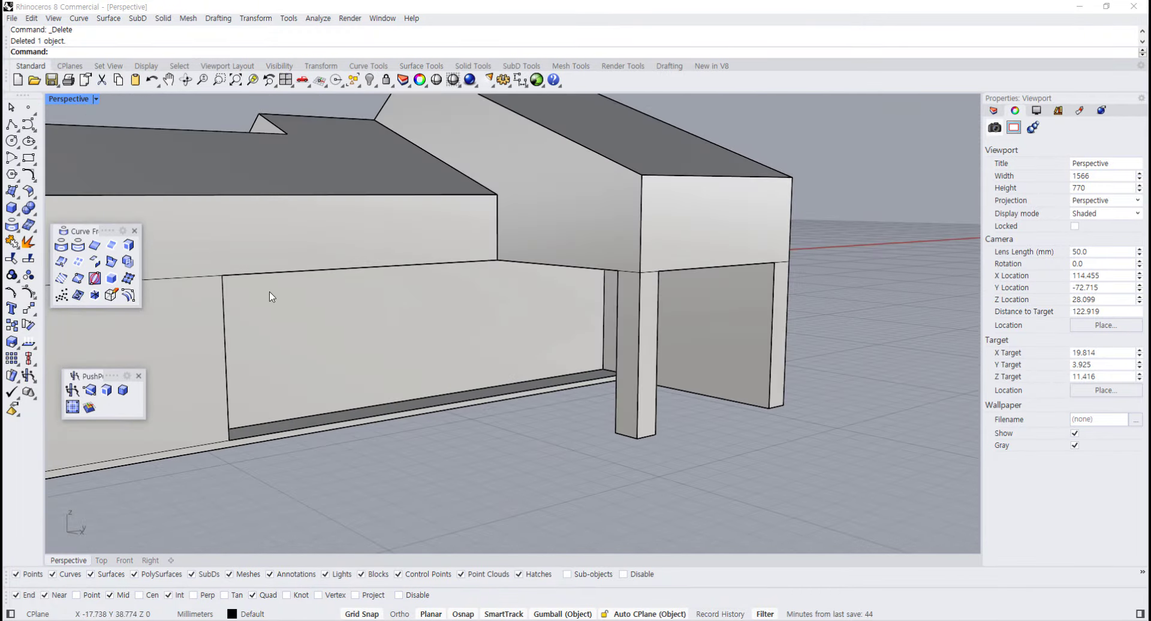
double_click(74, 99)
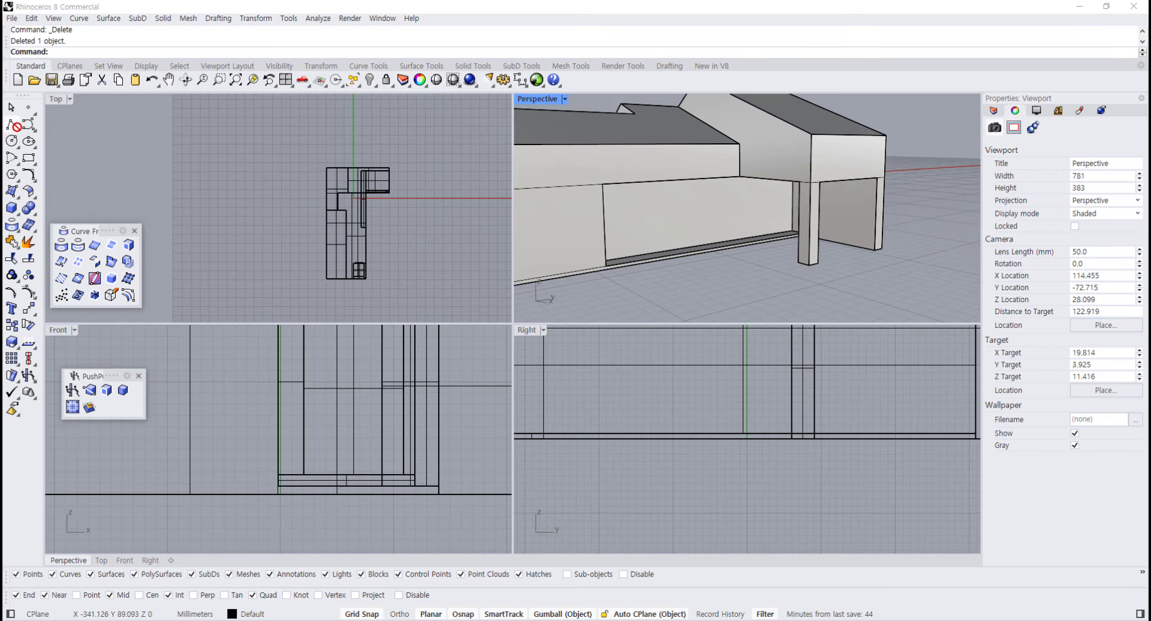
left_click(12, 124)
scroll(689, 450, "up", 2)
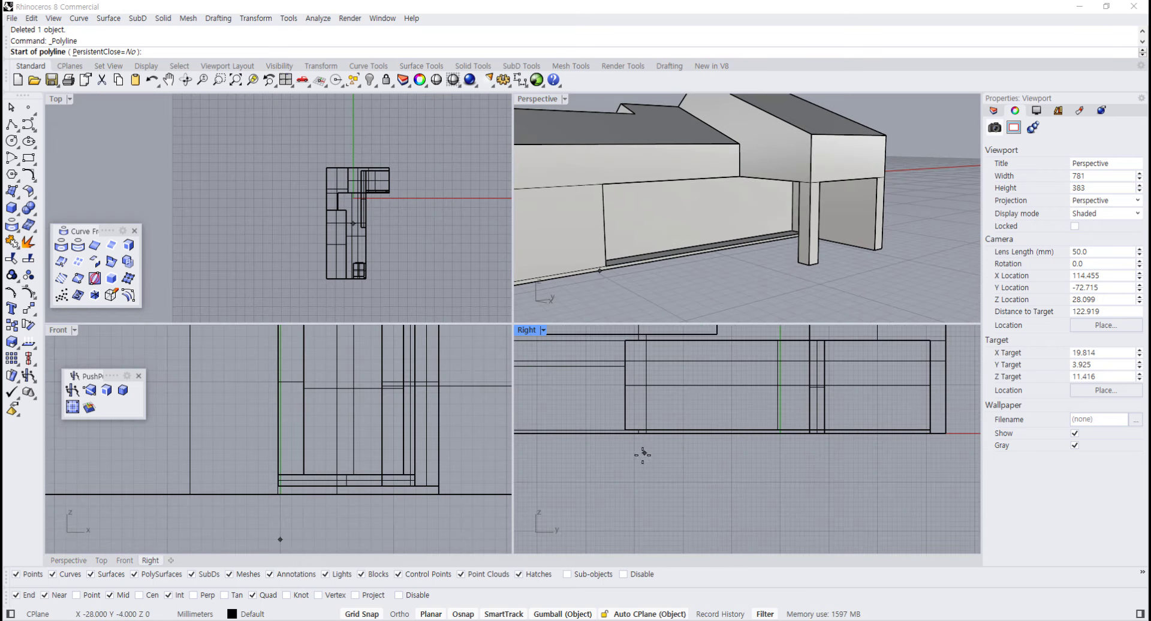